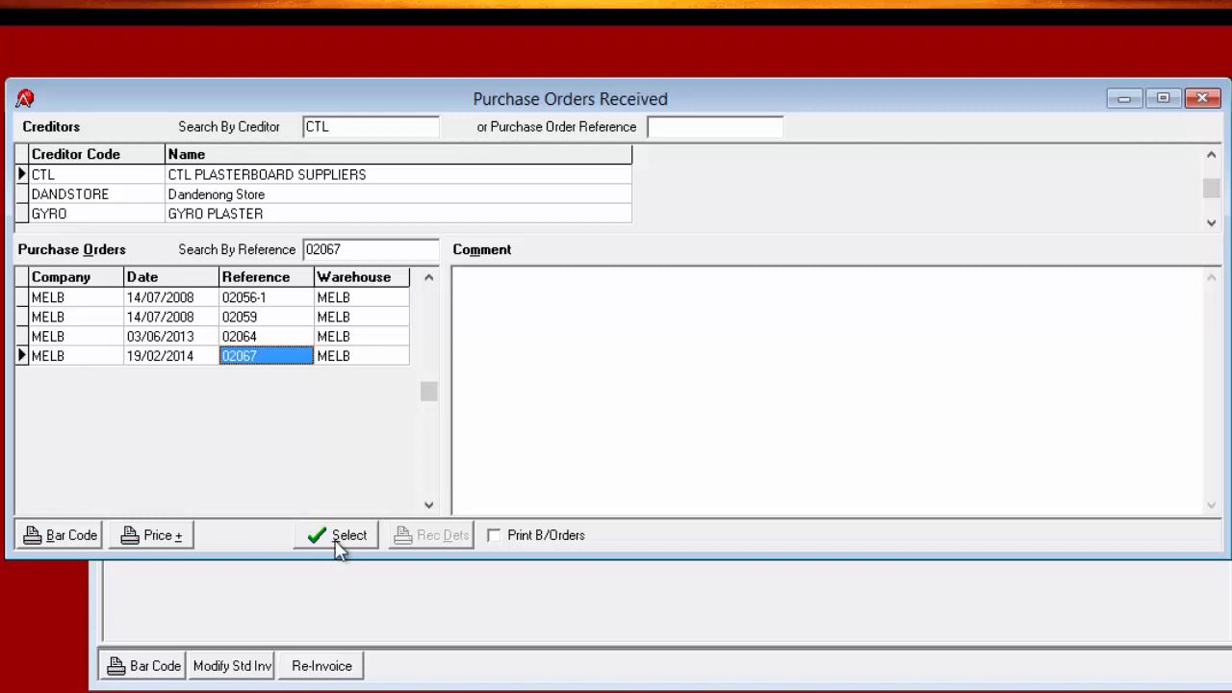
# Open the selected CTL purchase order dated 19/02/2014 for receiving and set its arrival date to 06/03/2014.
pyautogui.click(337, 537)
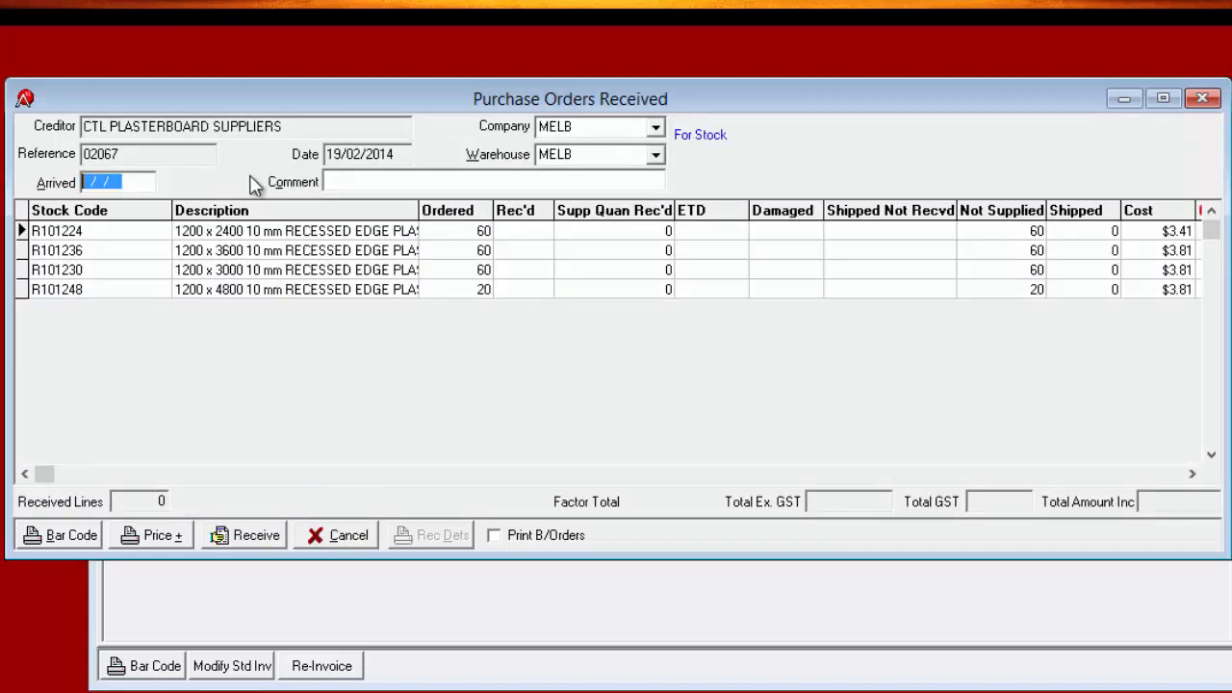
pyautogui.write('060314')
pyautogui.press('Tab')
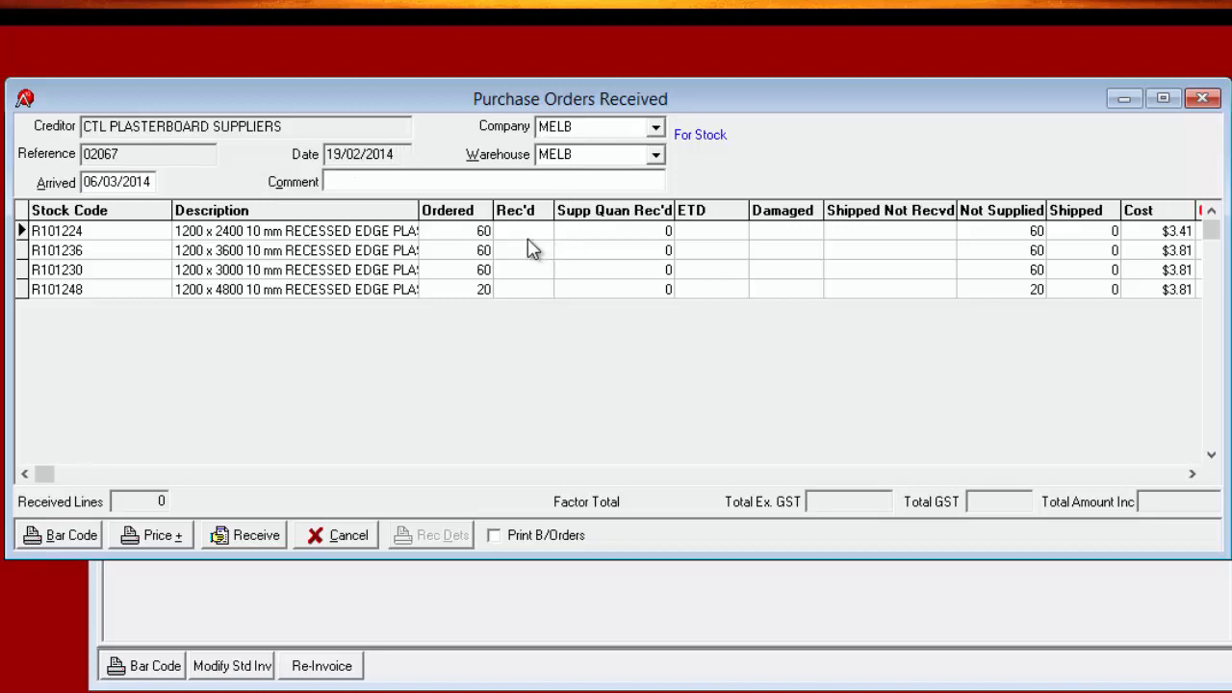
pyautogui.press('Tab')
# Record a received quantity of 60 for stock code R101224.
pyautogui.moveTo(1217, 283); pyautogui.dragTo(1231, 283)
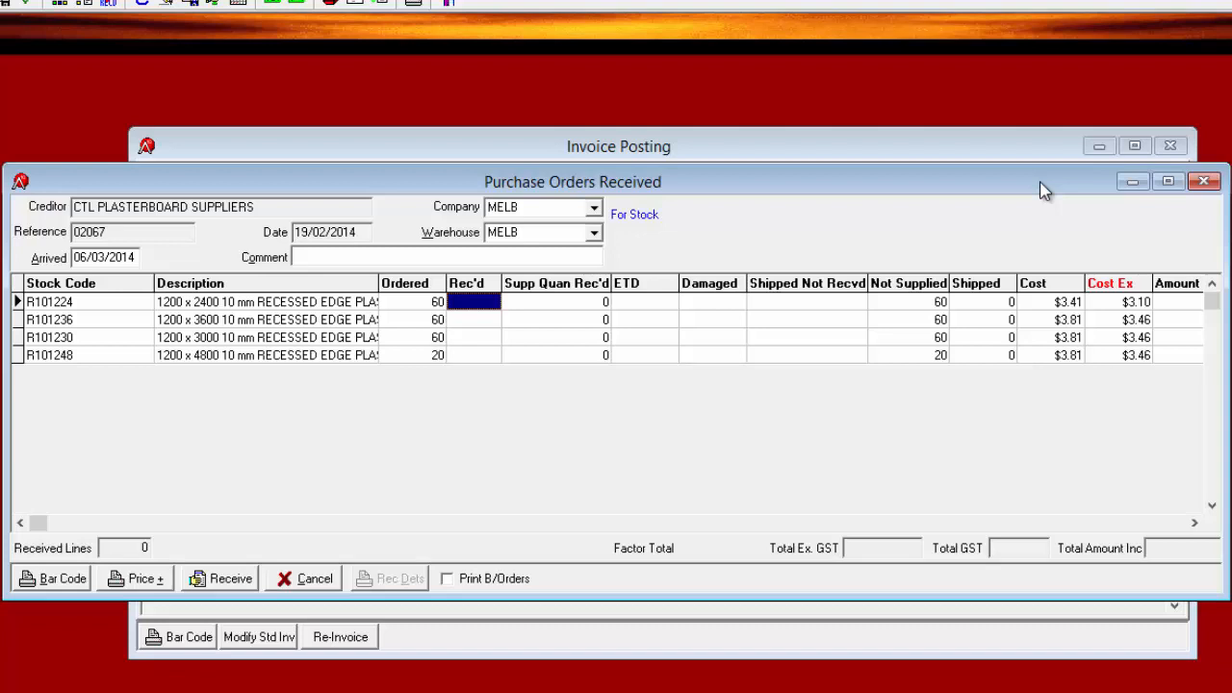
pyautogui.write('60')
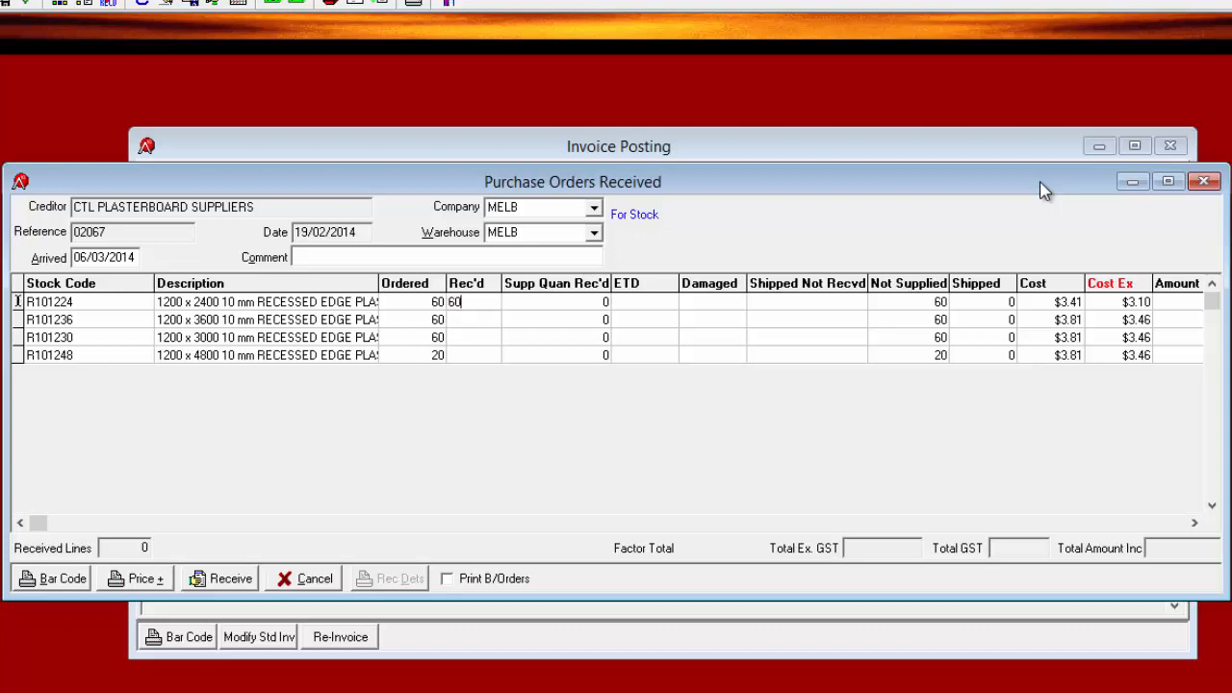
pyautogui.press('Return')
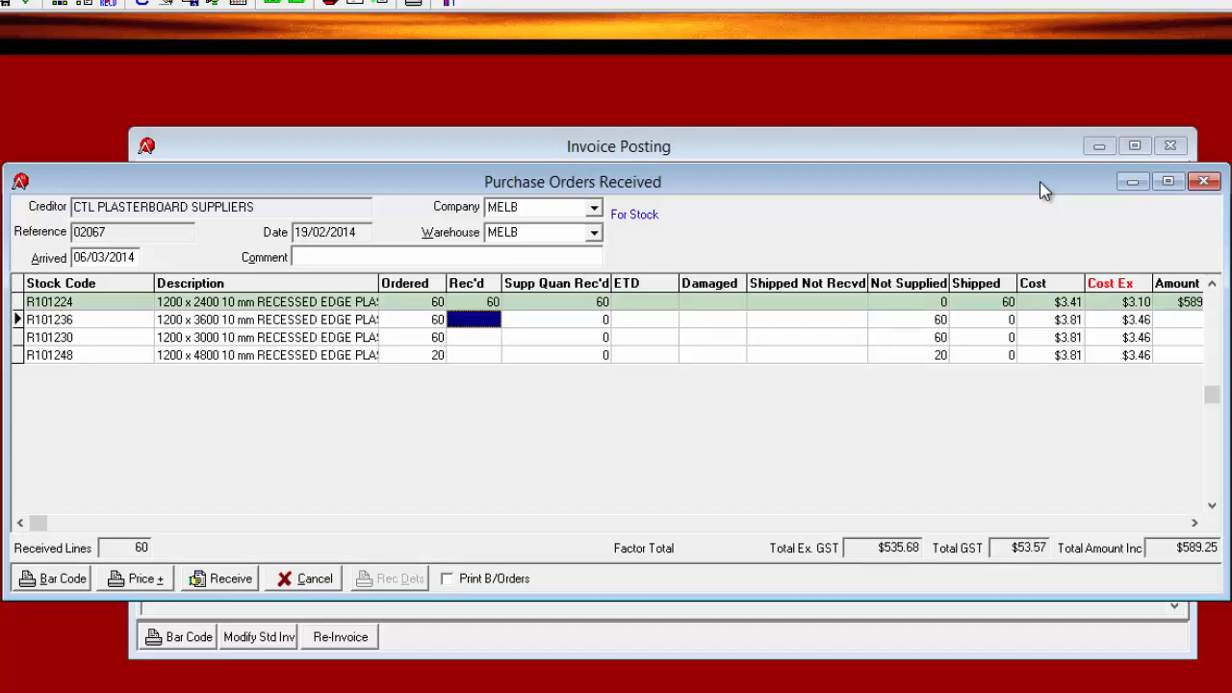
# Record 58 received and 2 damaged for stock code R101236, and check its shipped and received quantities.
pyautogui.write('58')
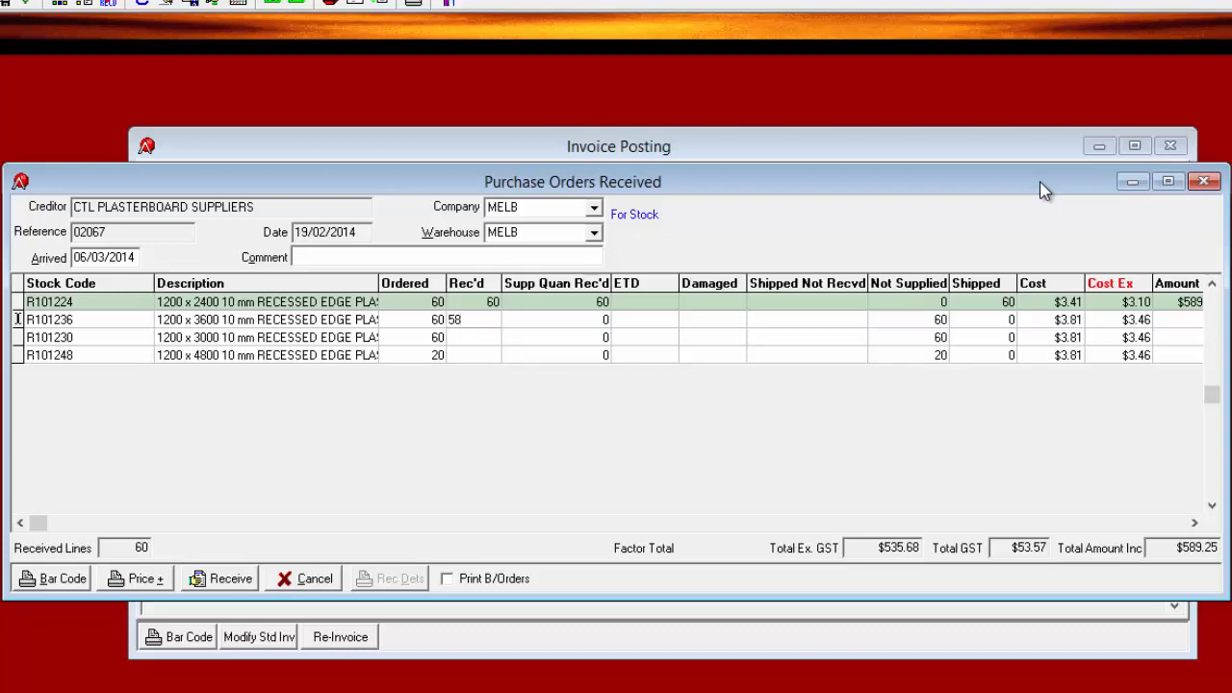
pyautogui.press('Return')
pyautogui.press('Return')
pyautogui.press('Return')
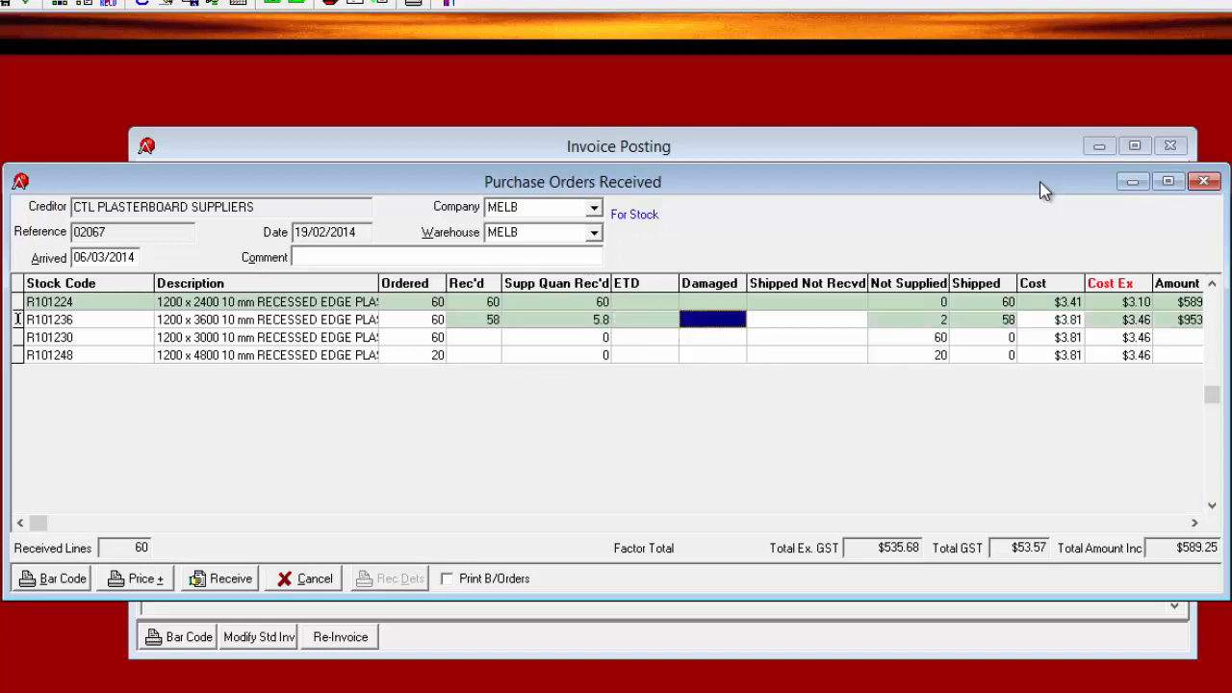
pyautogui.write('2')
pyautogui.press('Return')
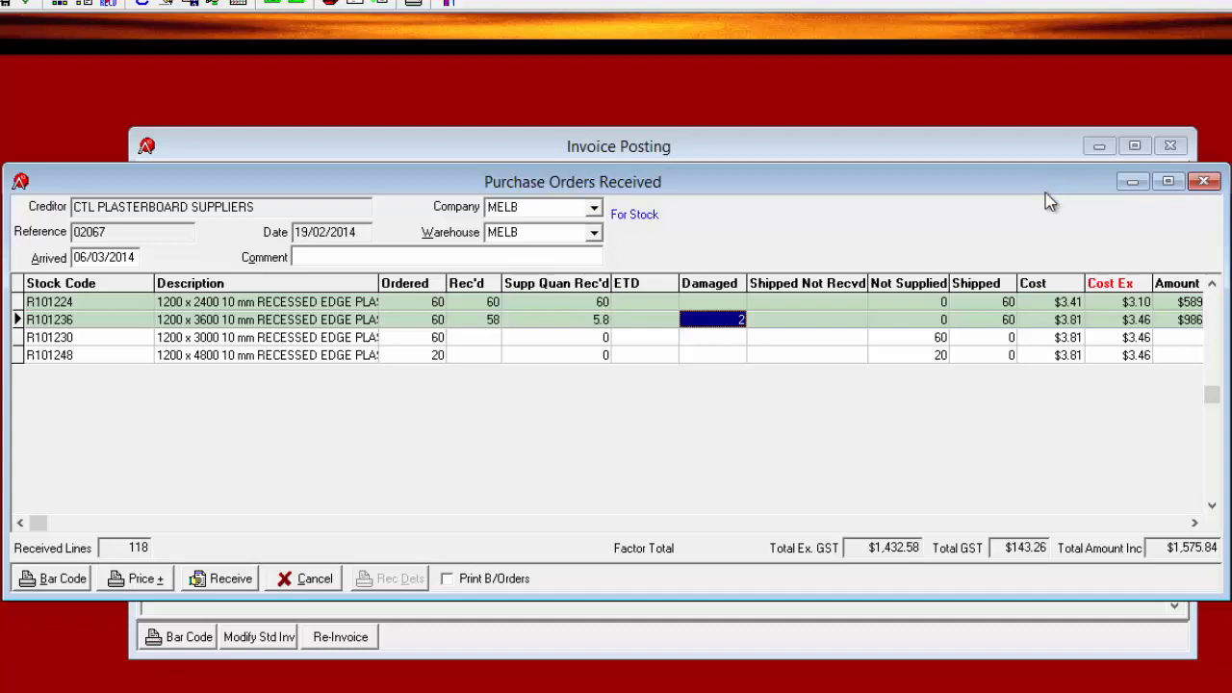
pyautogui.click(1007, 322)
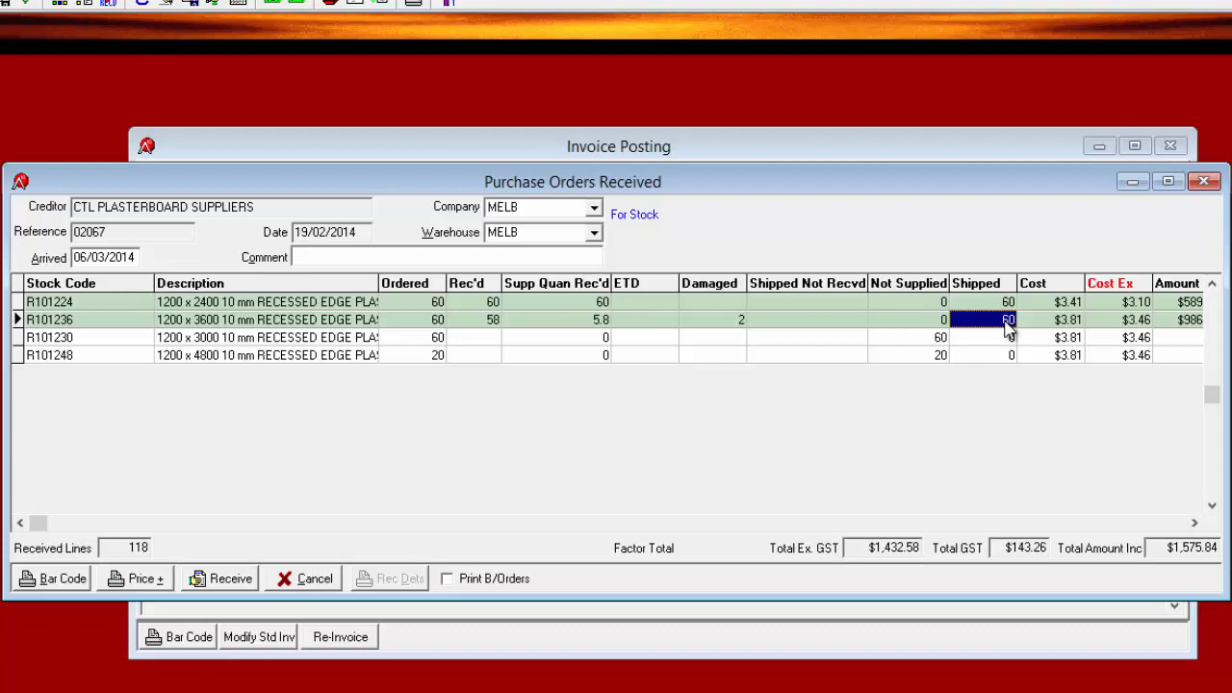
pyautogui.click(477, 325)
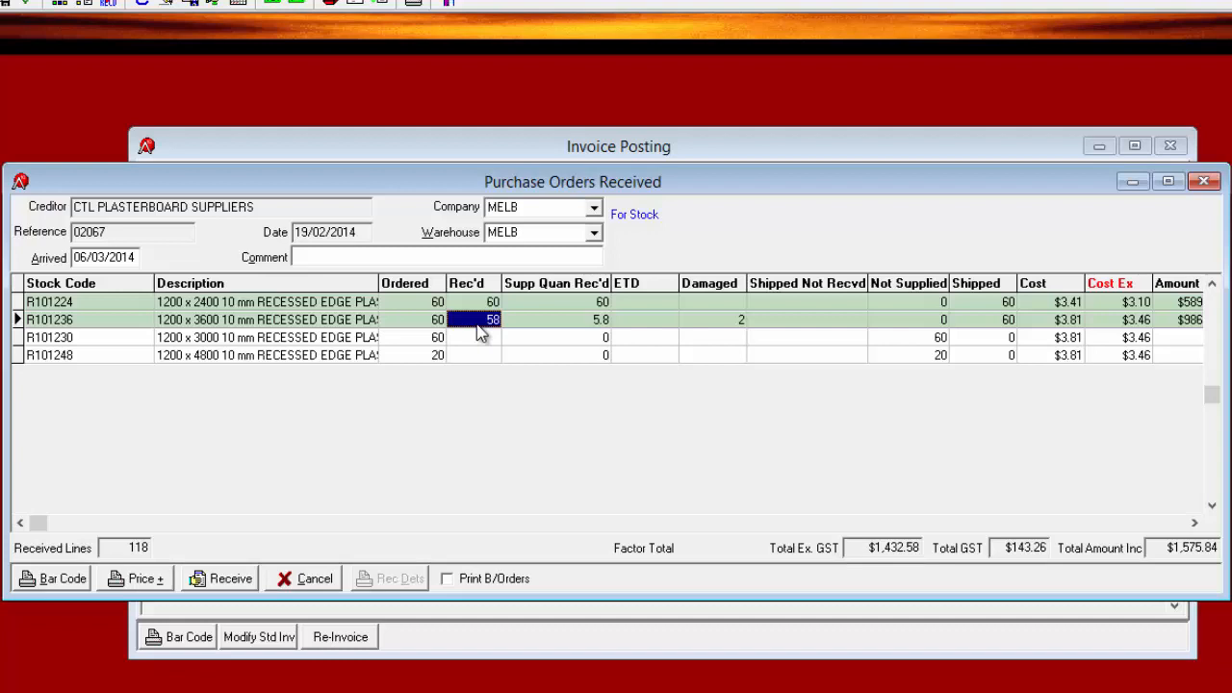
# Record 55 received and 5 shipped but not received for stock code R101230, and check its shipped quantity.
pyautogui.click(479, 338)
pyautogui.write('55')
pyautogui.press('Return')
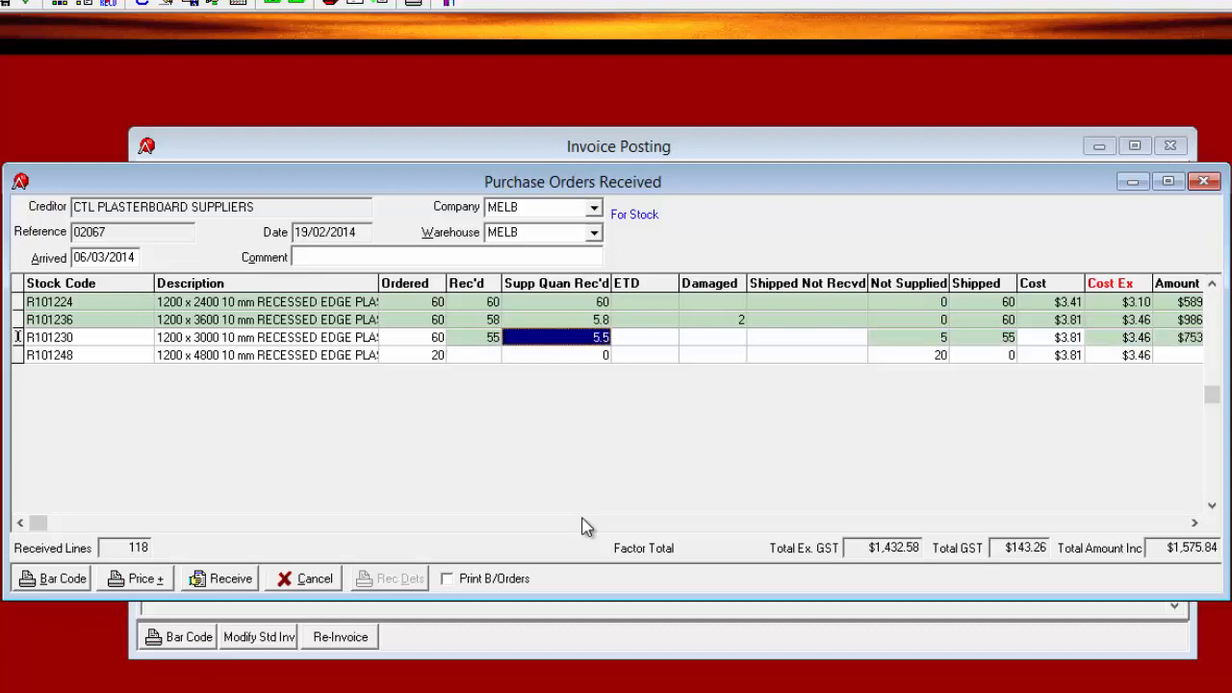
pyautogui.click(939, 336)
pyautogui.press('Left')
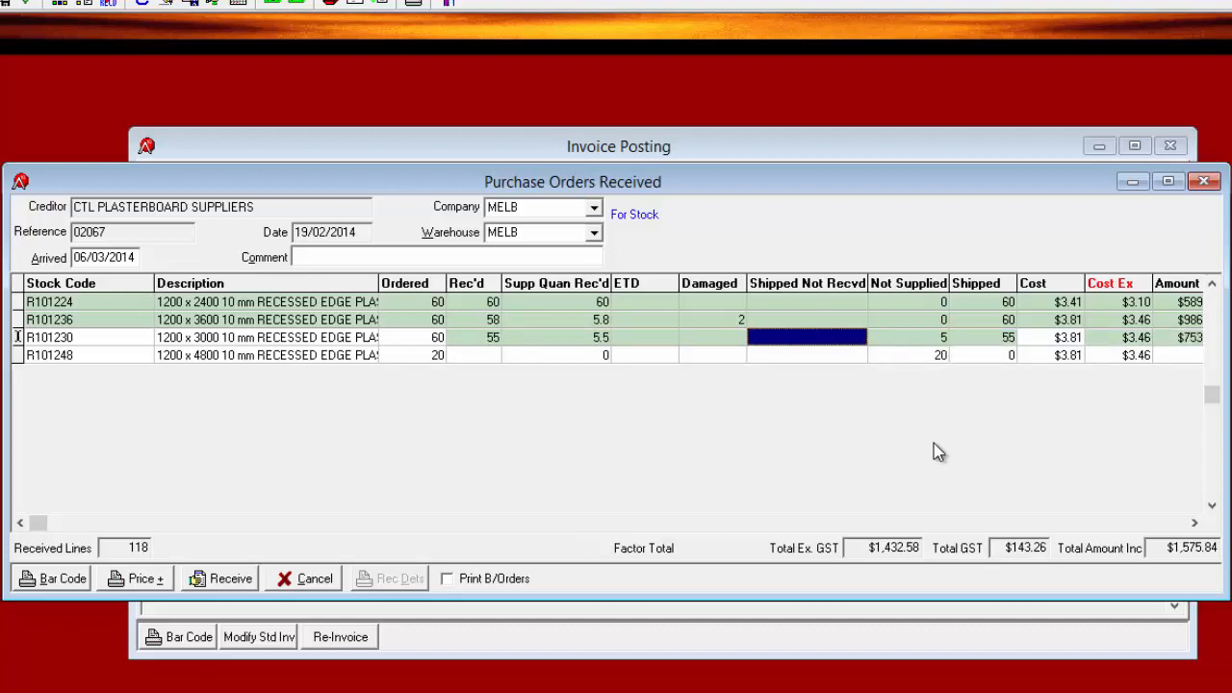
pyautogui.write('5')
pyautogui.press('Up')
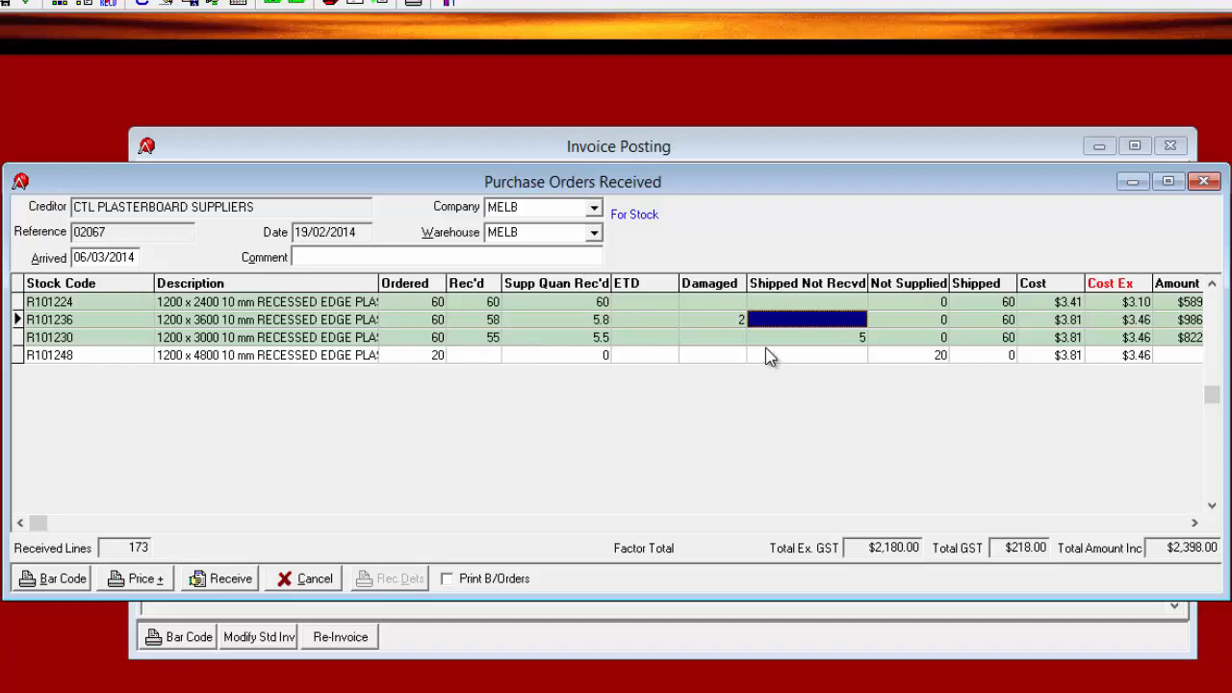
pyautogui.click(1007, 342)
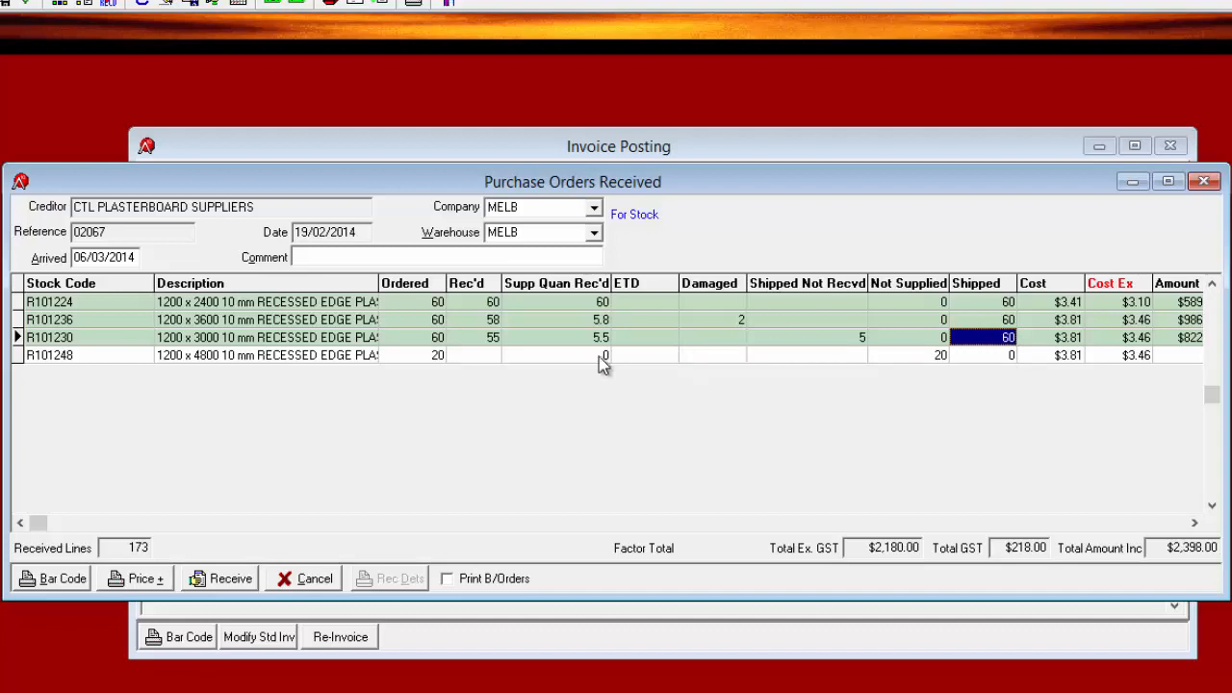
# Examine the cost and amount values across the R101230 line.
pyautogui.click(477, 356)
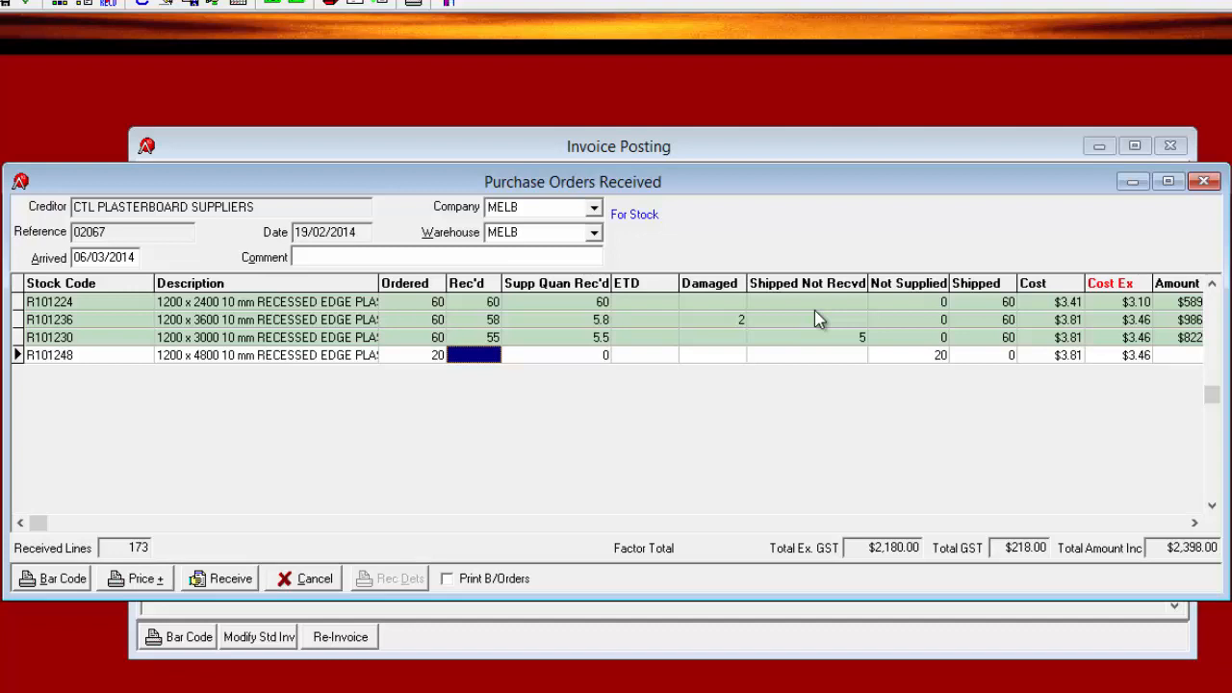
pyautogui.click(1144, 335)
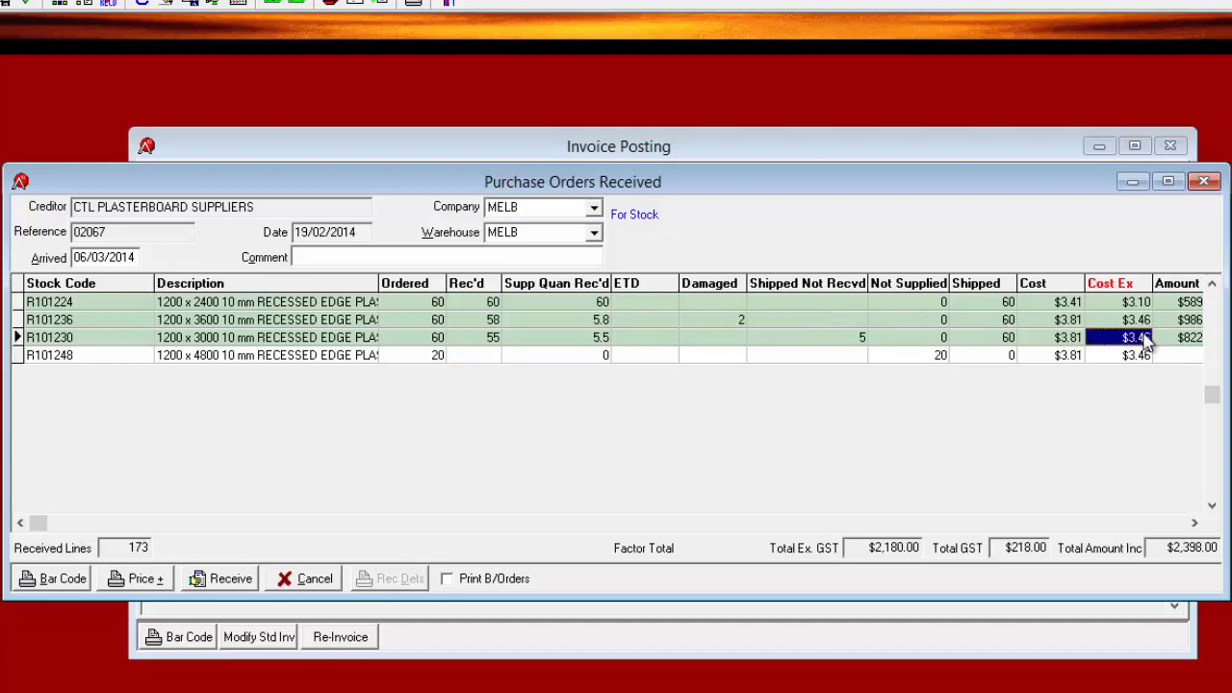
pyautogui.press('Right')
pyautogui.press('Right')
pyautogui.press('Right')
pyautogui.press('Left')
pyautogui.press('Left')
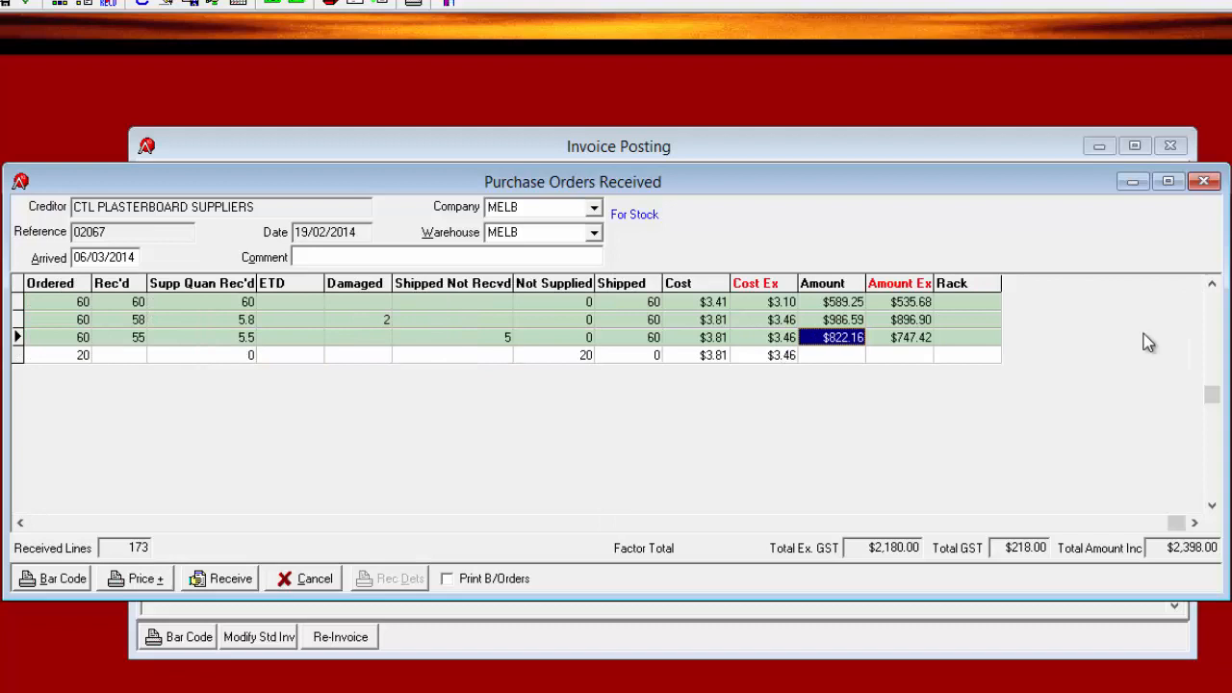
pyautogui.press('Left')
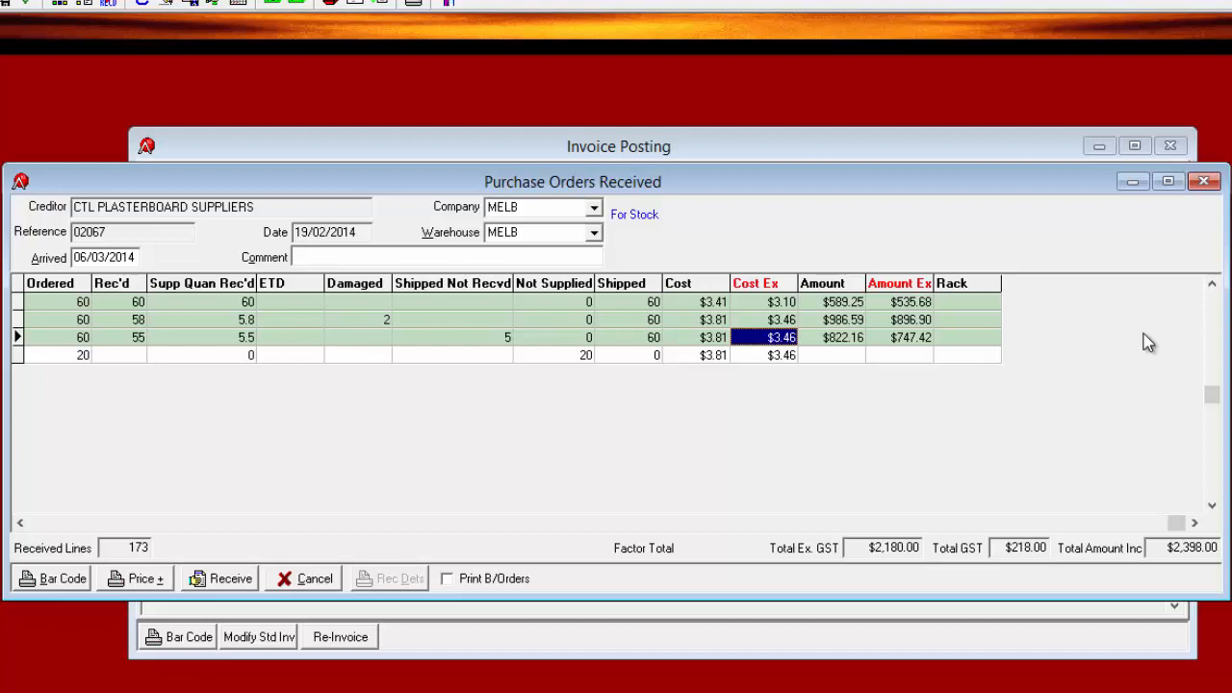
pyautogui.press('Left')
pyautogui.press('Left')
pyautogui.press('Left')
pyautogui.press('Left')
pyautogui.press('Left')
pyautogui.press('Left')
pyautogui.press('Left')
pyautogui.press('Left')
pyautogui.press('Left')
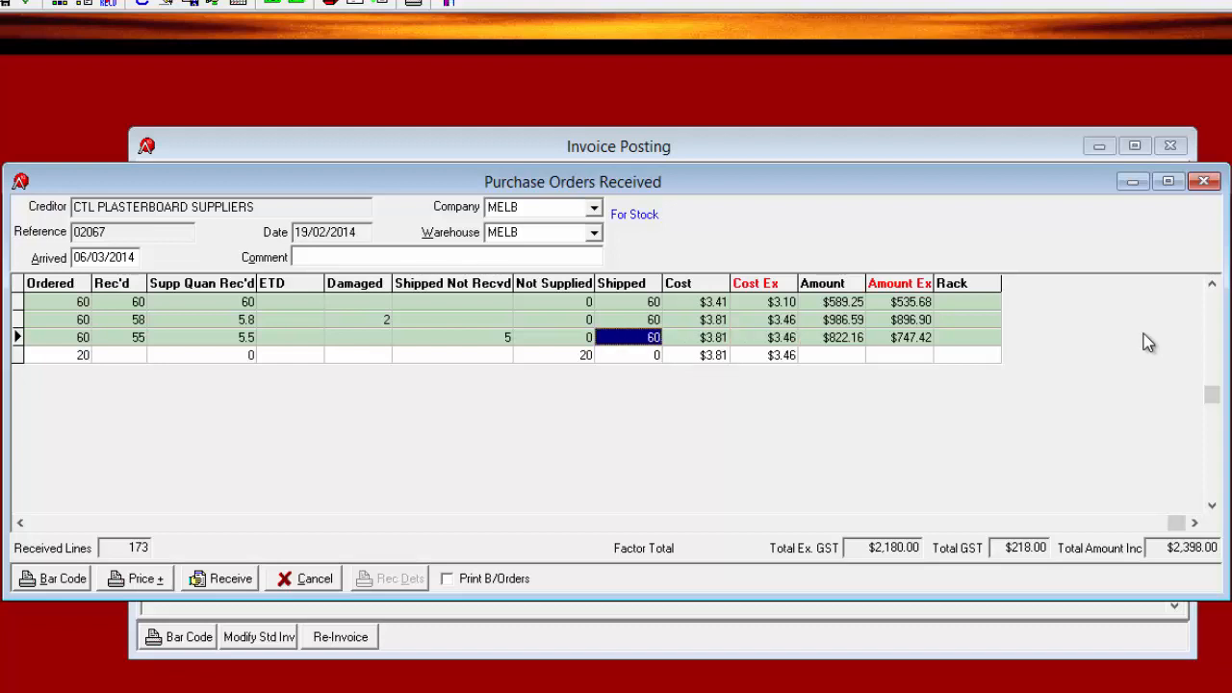
pyautogui.press('Left')
pyautogui.press('Left')
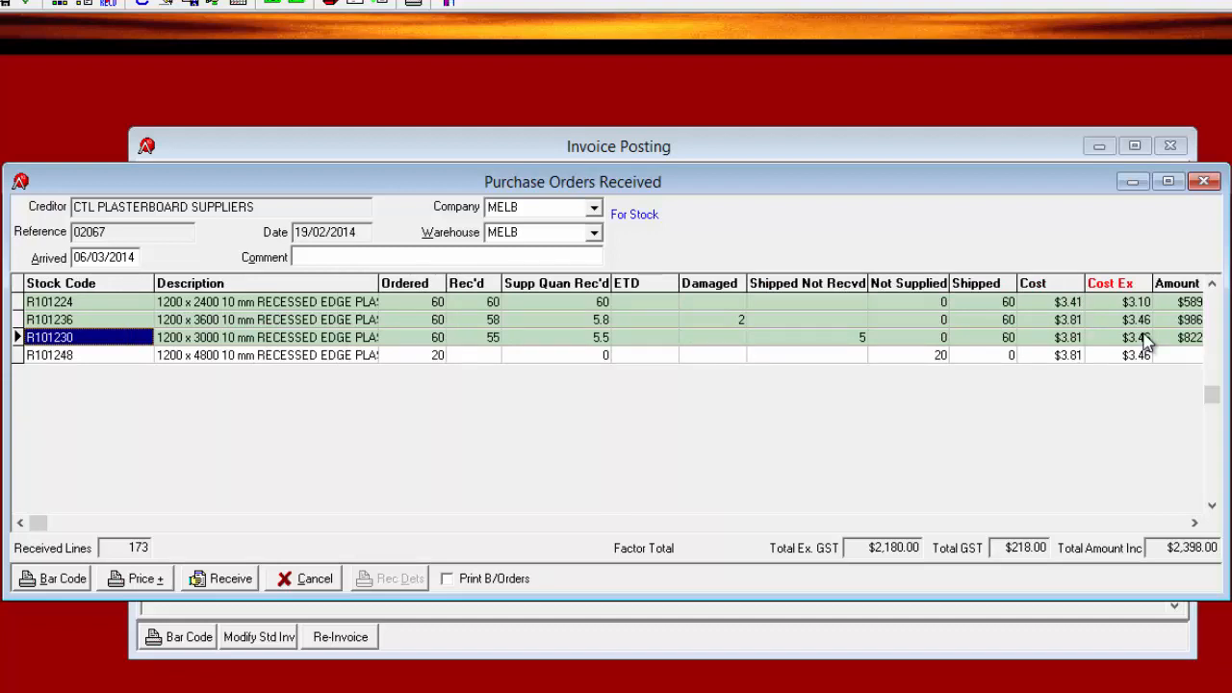
# Receive the purchase order and place the unfulfilled items on back order.
pyautogui.click(238, 581)
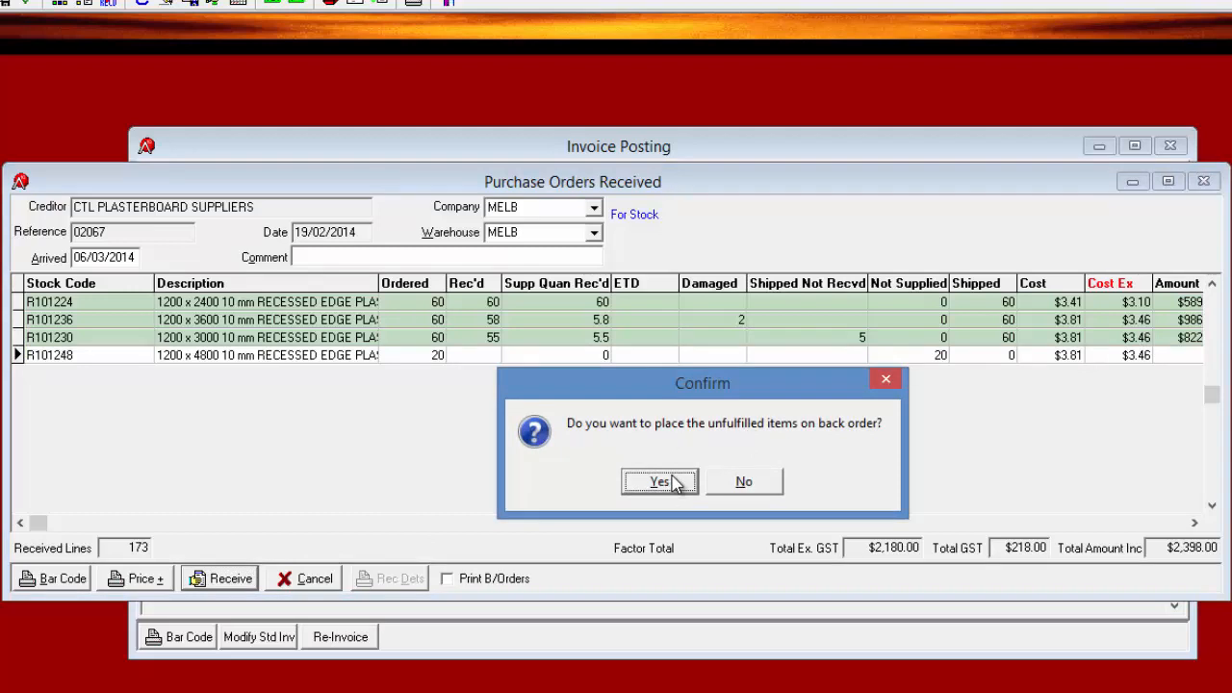
pyautogui.click(674, 483)
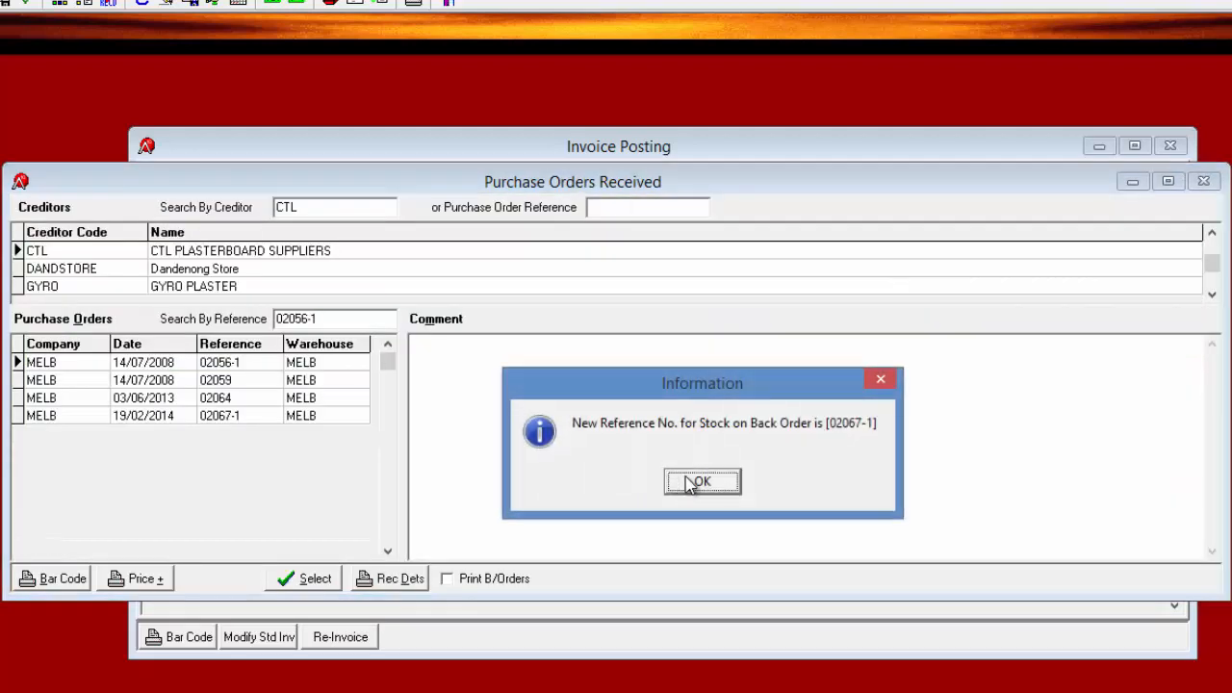
pyautogui.click(700, 482)
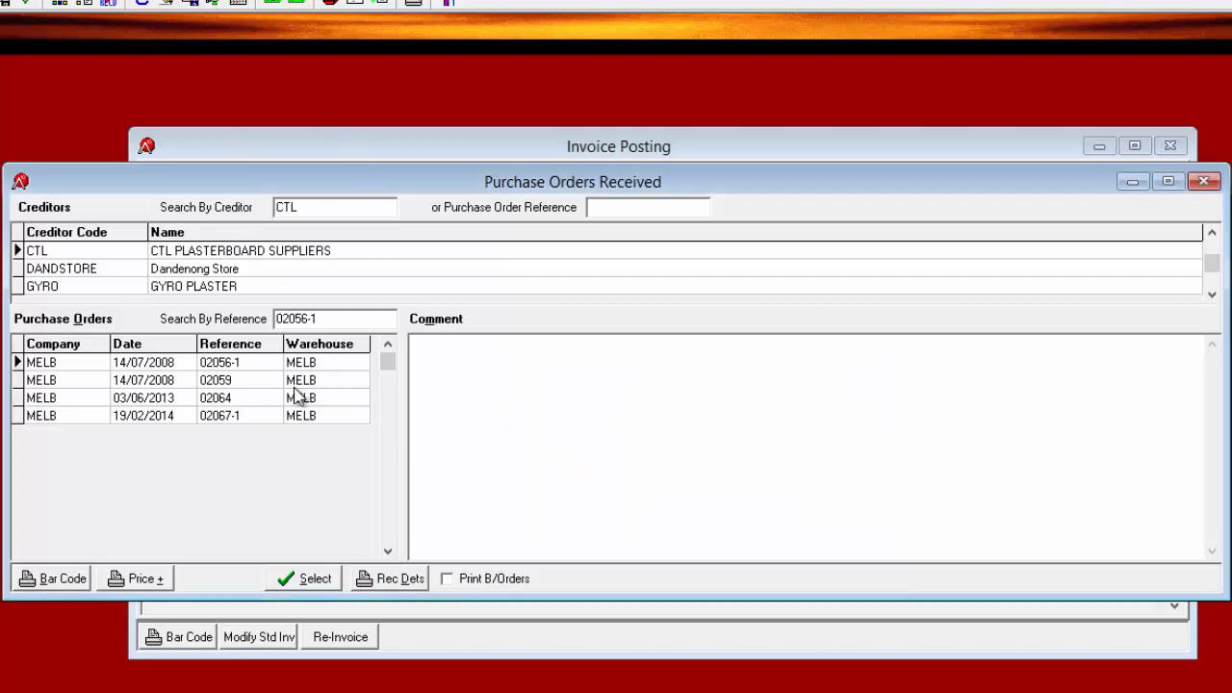
# Open the new back-order purchase order to review its outstanding items, and leave it without receiving anything.
pyautogui.click(264, 417)
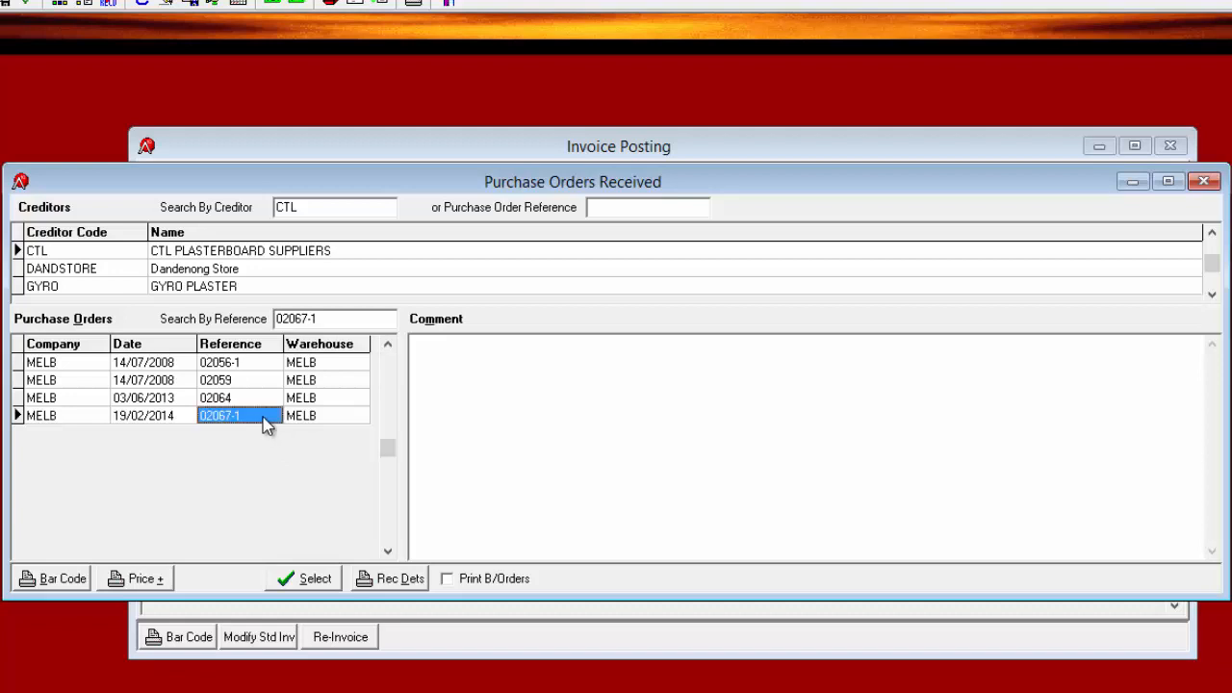
pyautogui.click(302, 581)
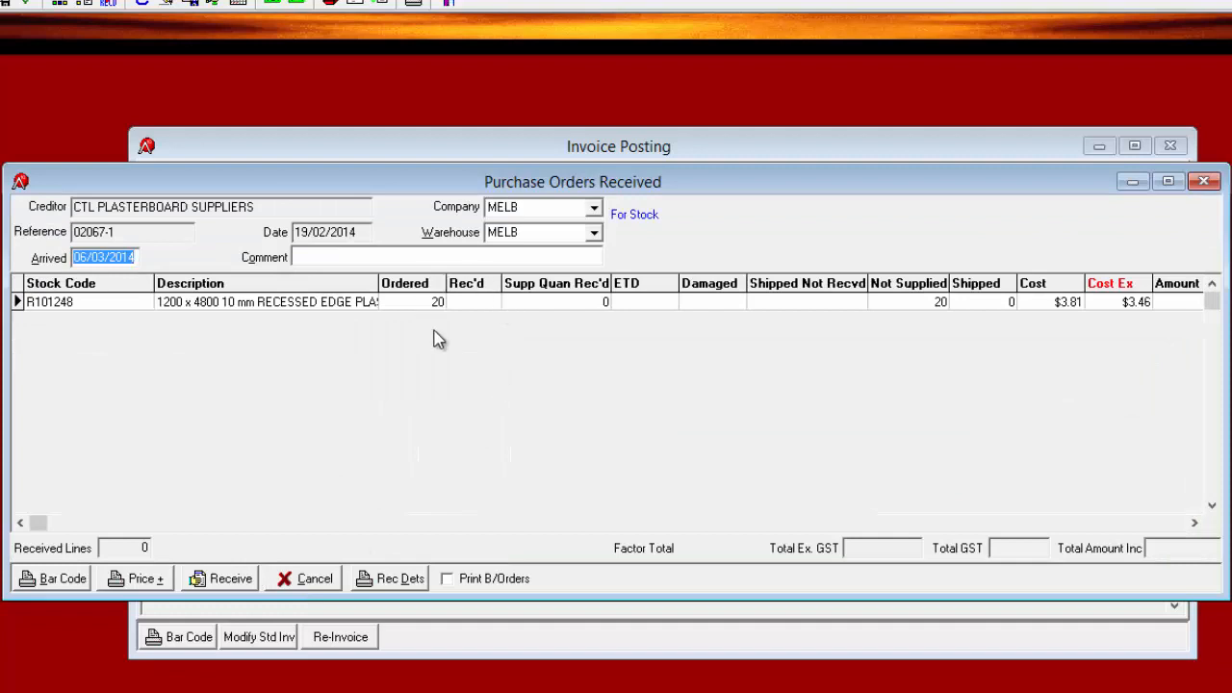
pyautogui.click(316, 581)
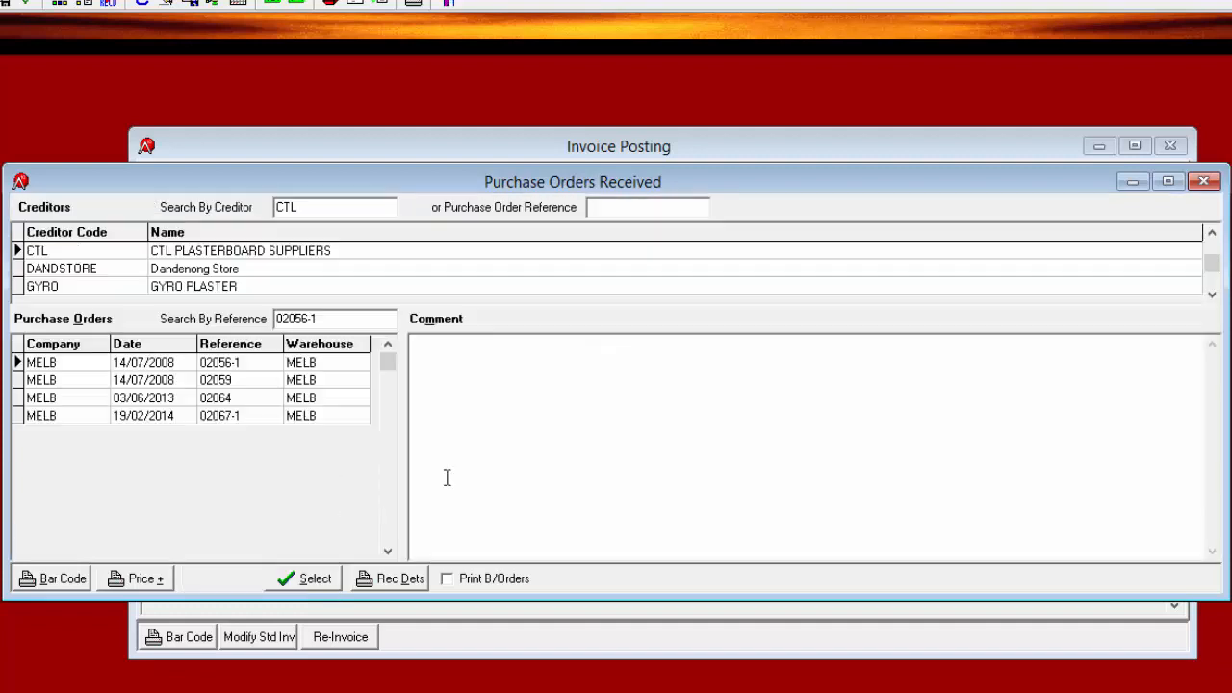
# Return to Invoice Posting and load the received CTL order by entering its purchase order reference.
pyautogui.click(1204, 183)
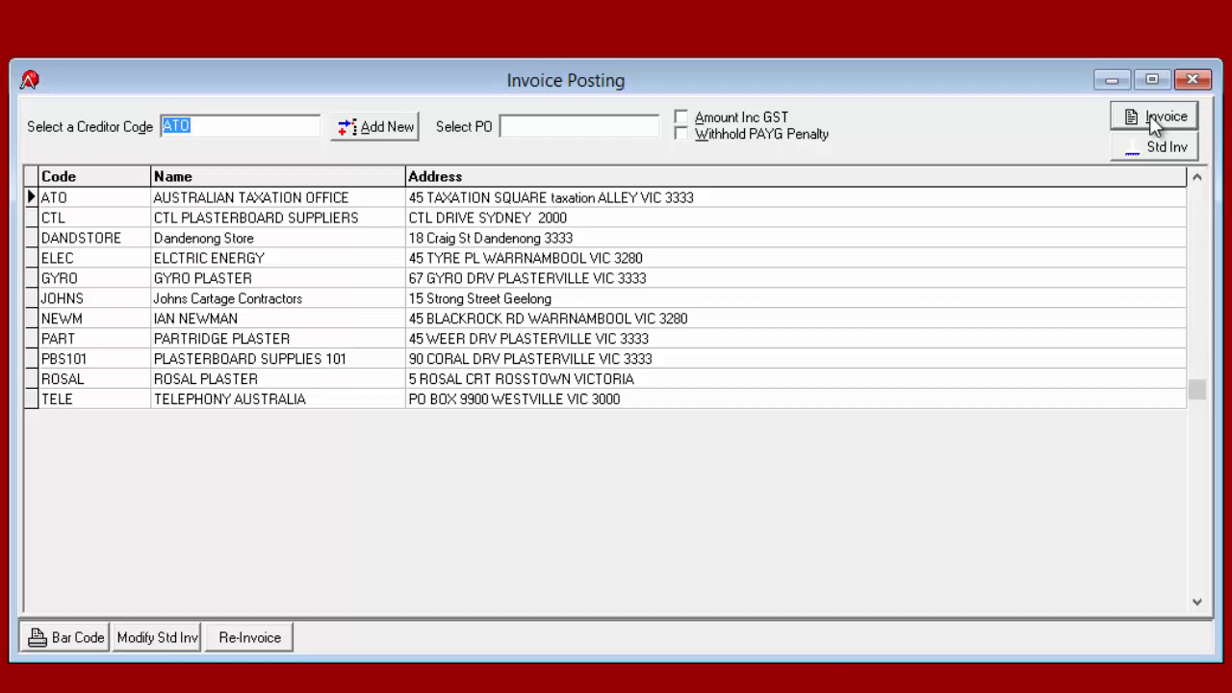
pyautogui.click(531, 127)
pyautogui.write('02067')
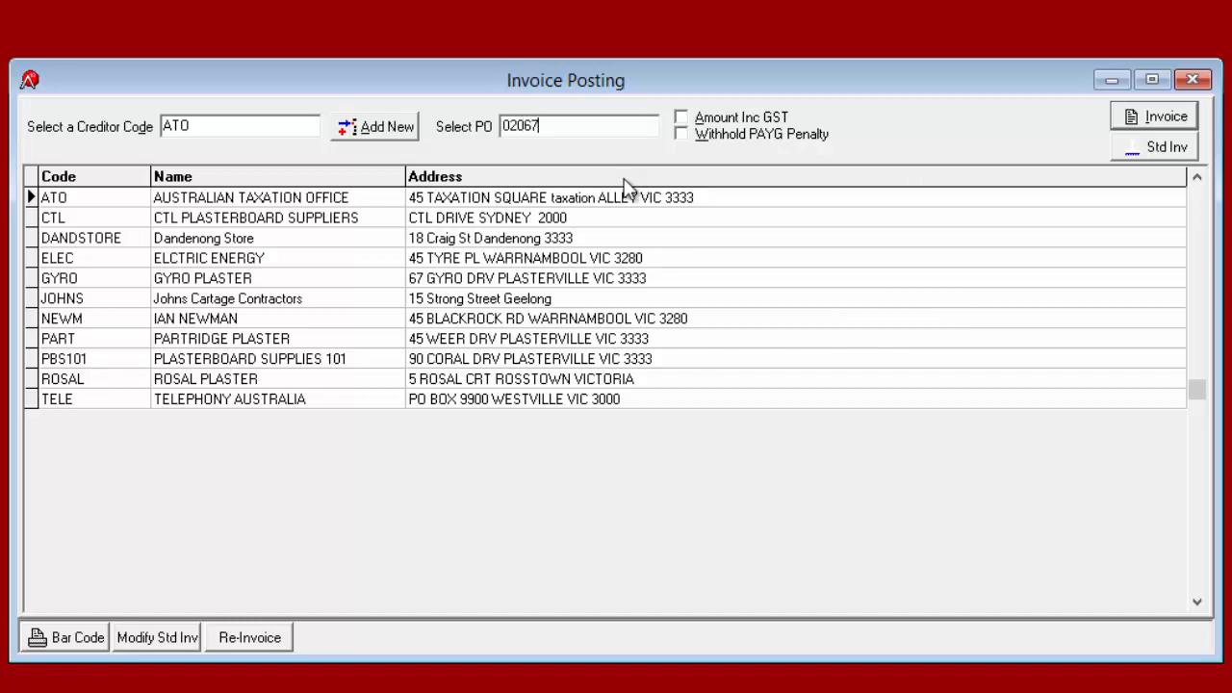
pyautogui.press('Return')
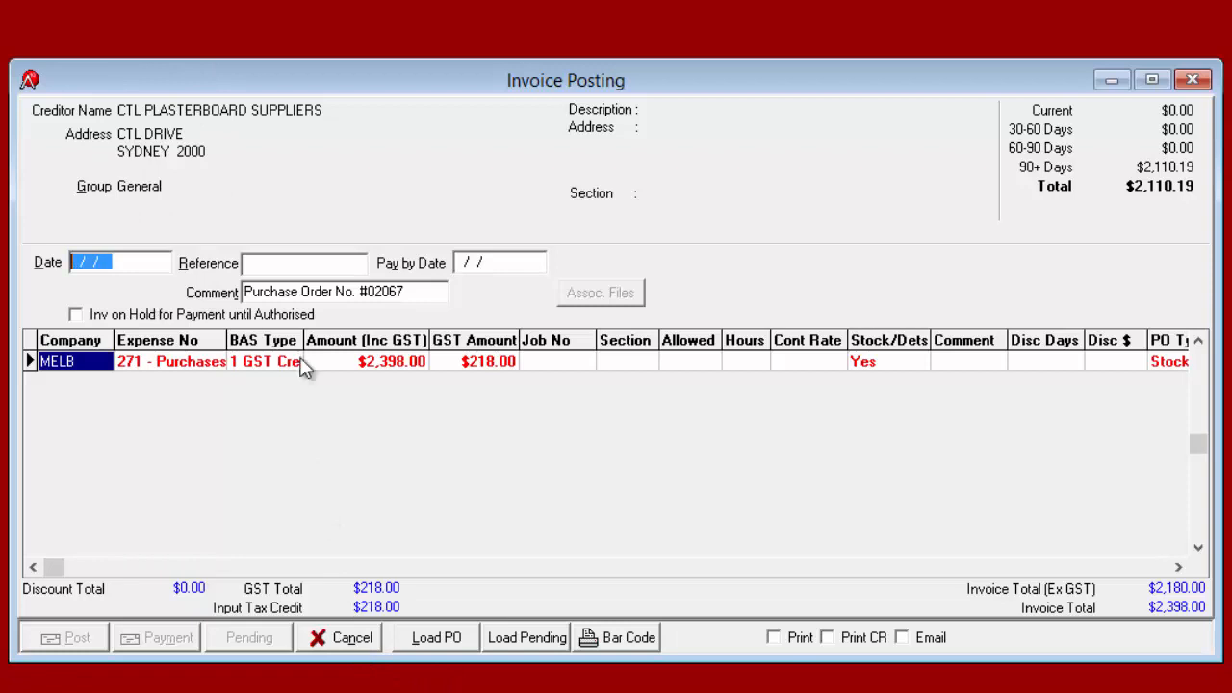
# Load the CTL back-order purchase order into the same invoice and check the added line's GST amount.
pyautogui.click(452, 643)
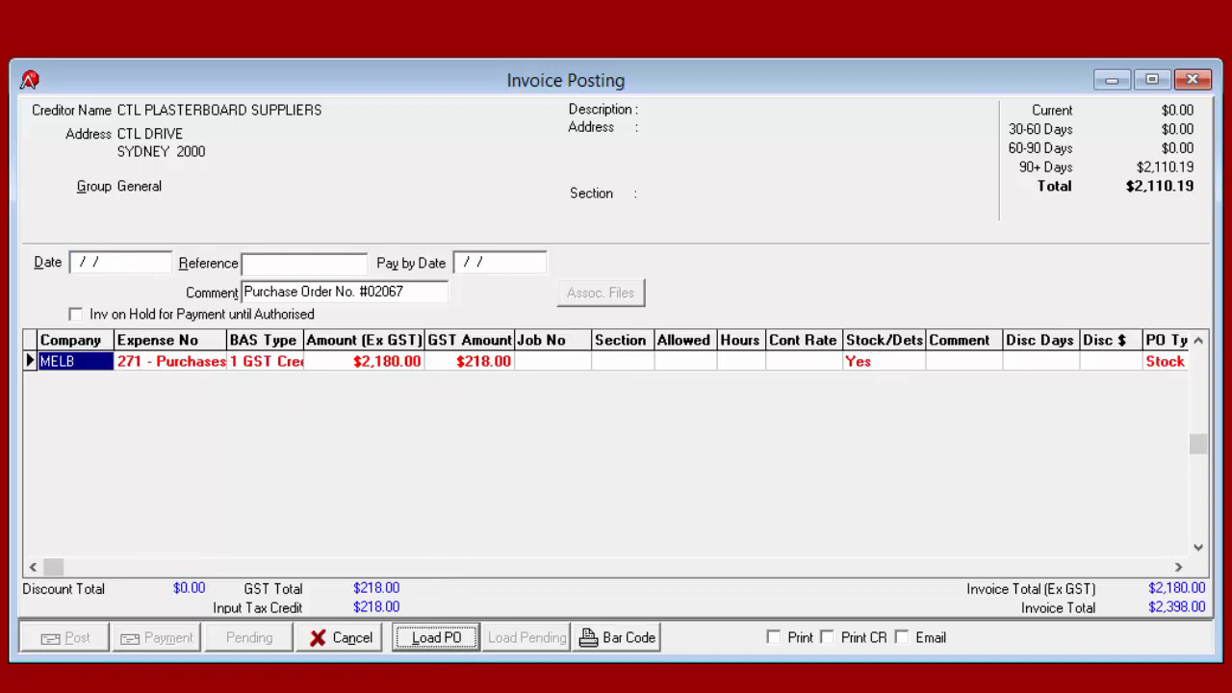
pyautogui.moveTo(1222, 270); pyautogui.dragTo(1231, 270)
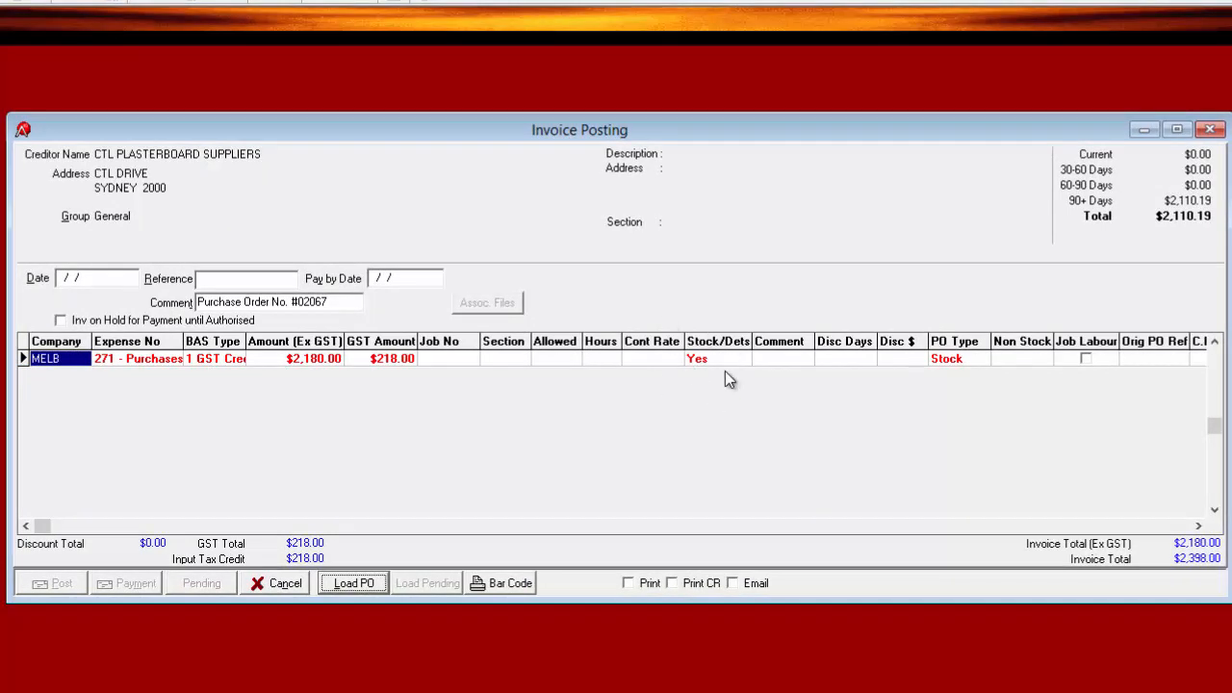
pyautogui.click(342, 588)
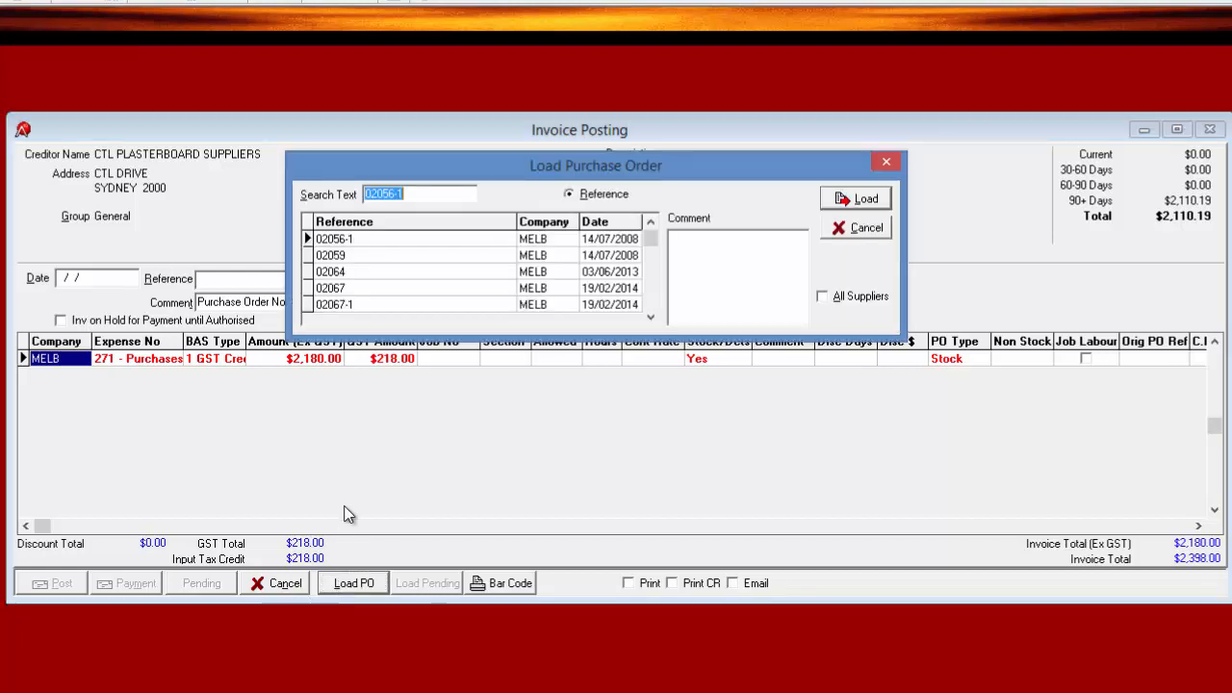
pyautogui.click(369, 306)
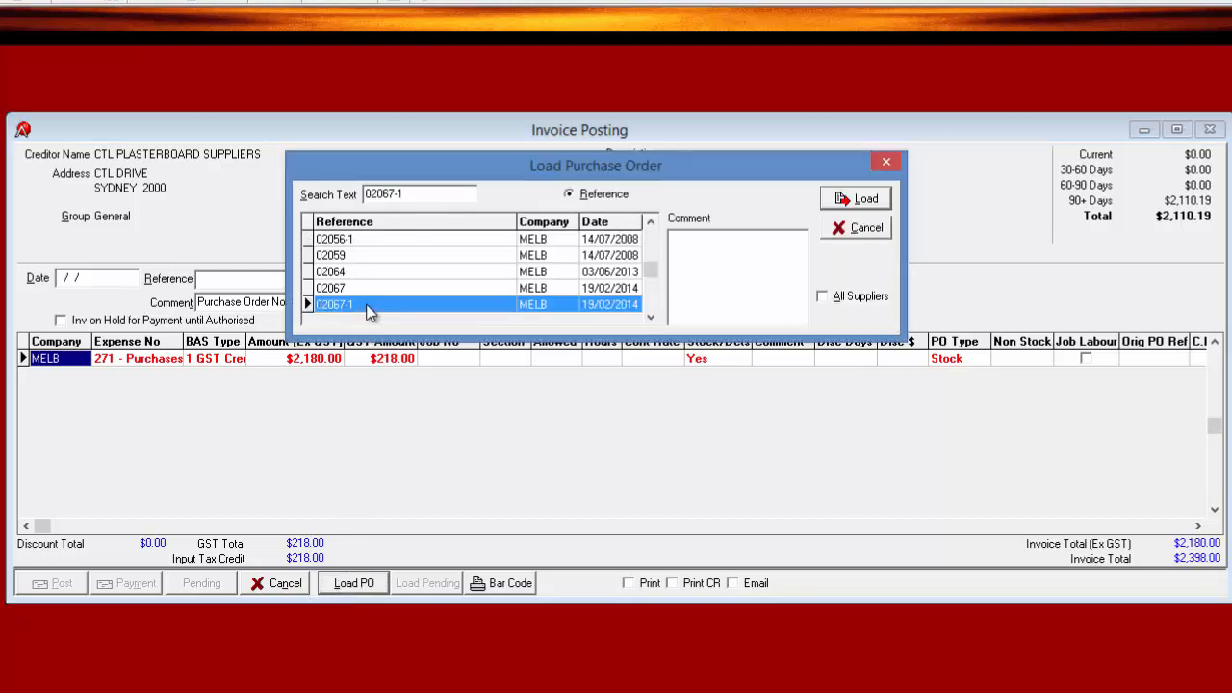
pyautogui.click(860, 200)
pyautogui.click(176, 375)
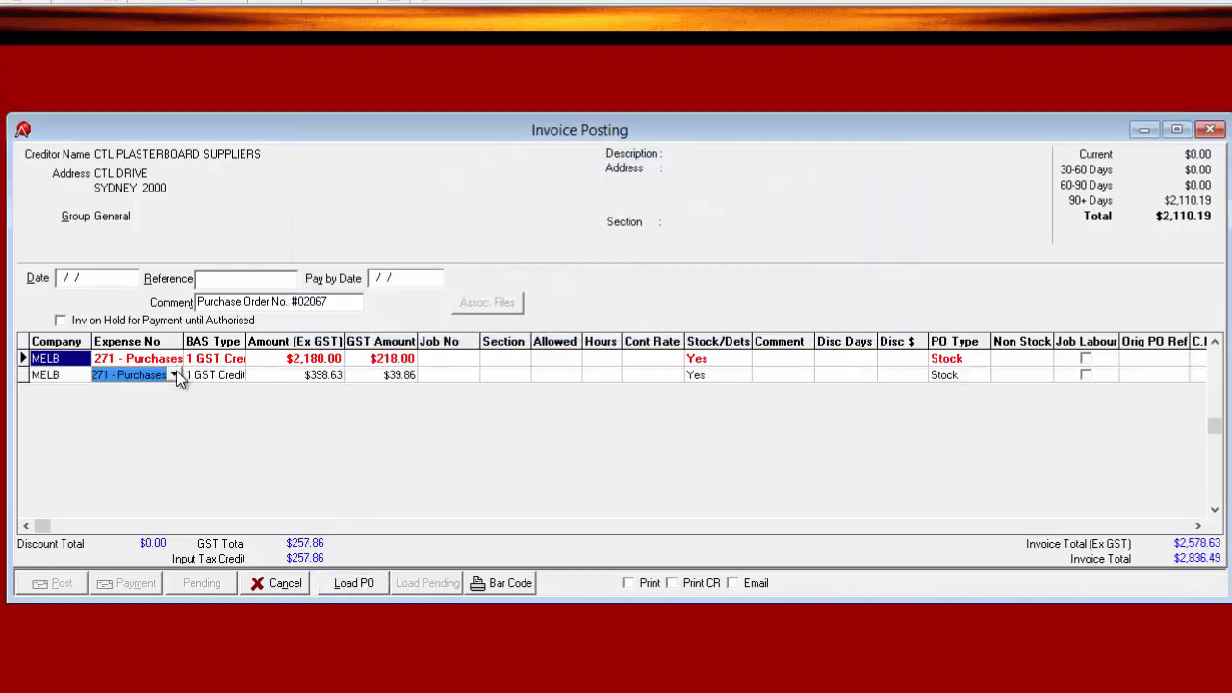
pyautogui.click(387, 377)
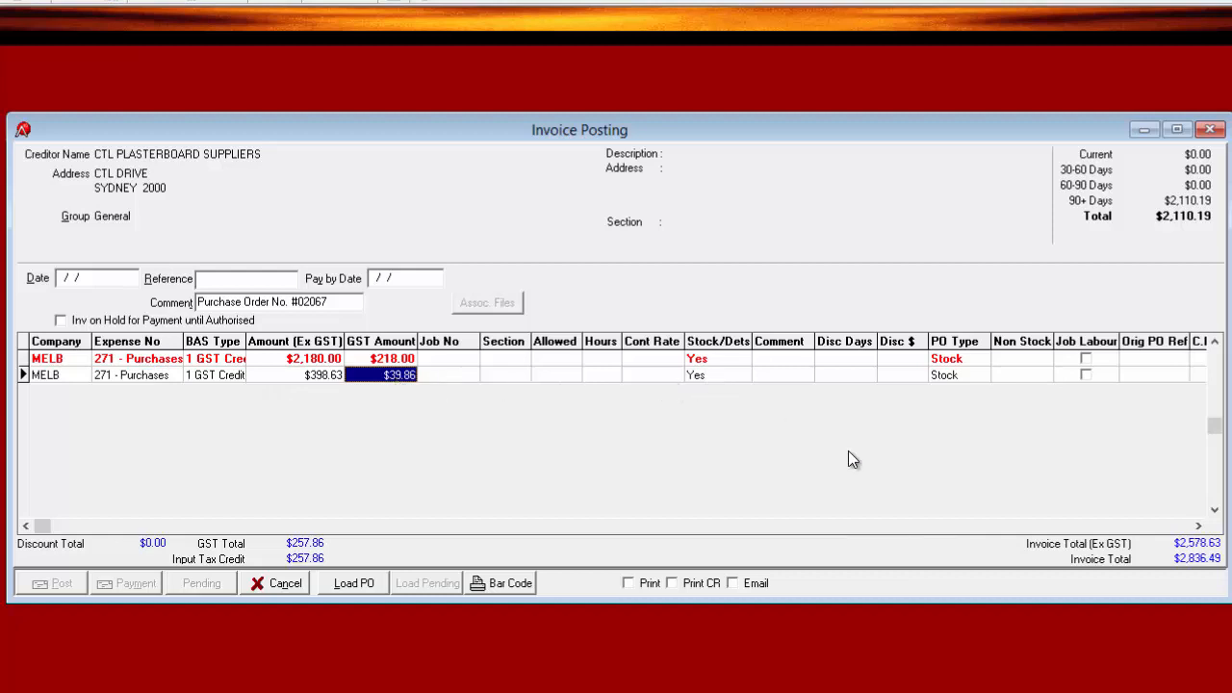
# Widen the Cr Comment column of the invoice lines and open the first line's full credit comment.
pyautogui.click(669, 358)
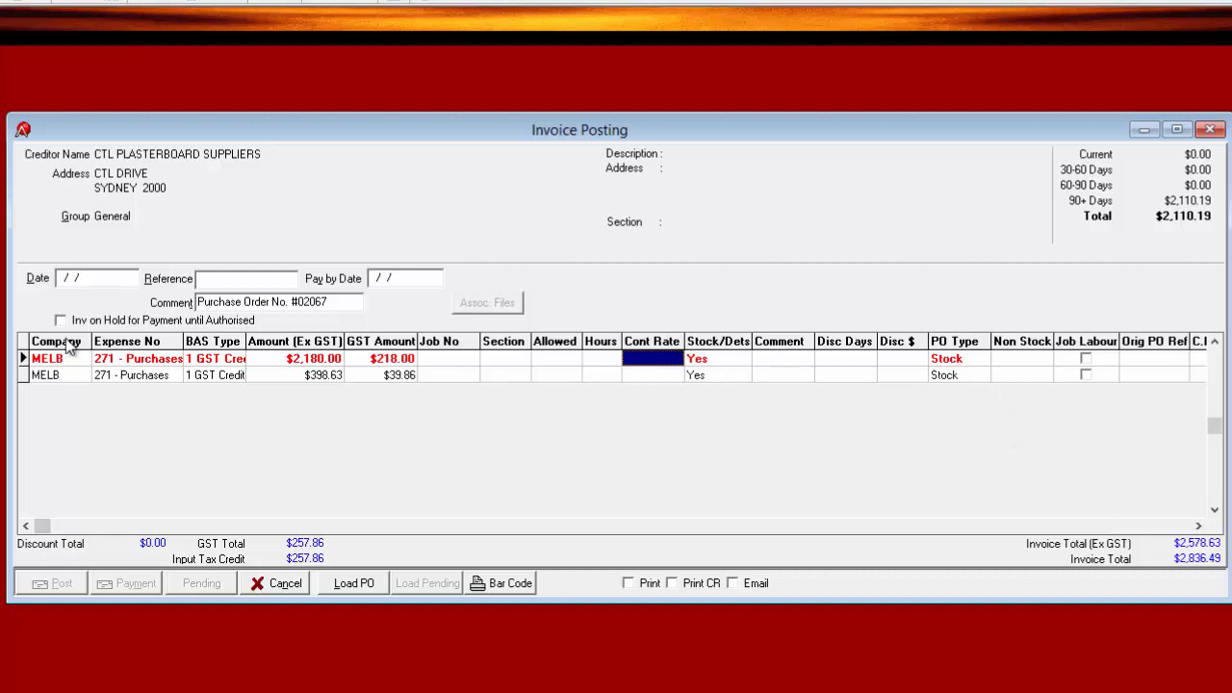
pyautogui.click(1004, 526)
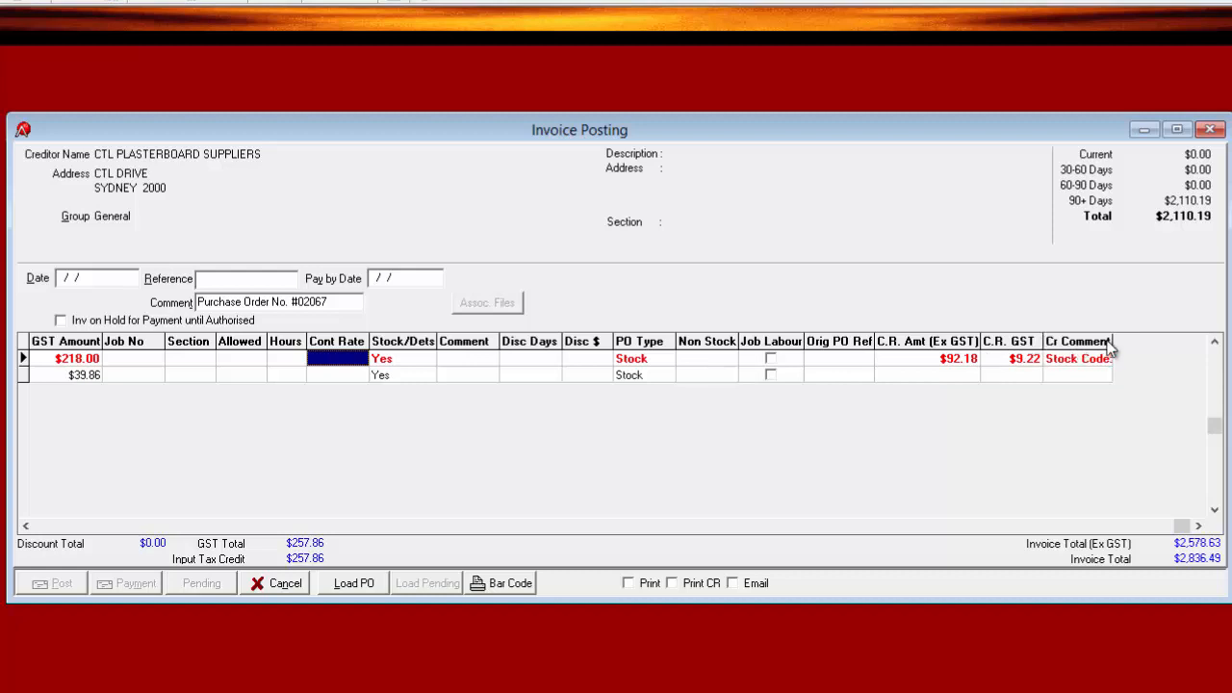
pyautogui.moveTo(1111, 344); pyautogui.dragTo(1181, 343)
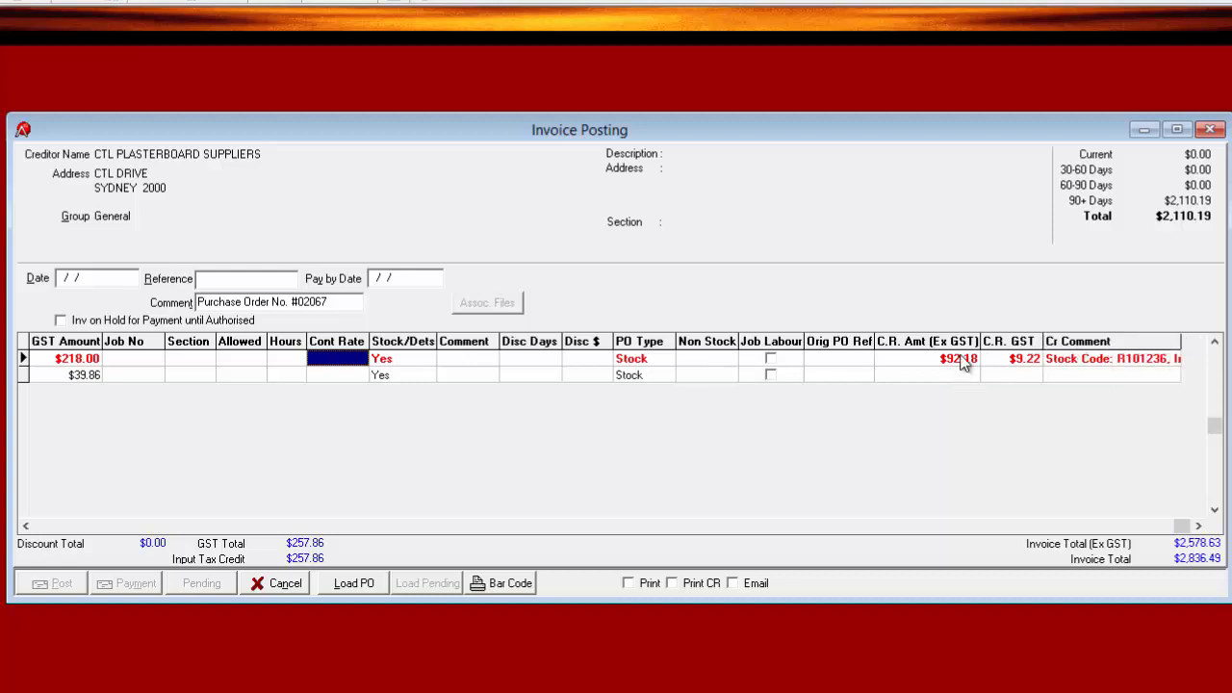
pyautogui.click(963, 359)
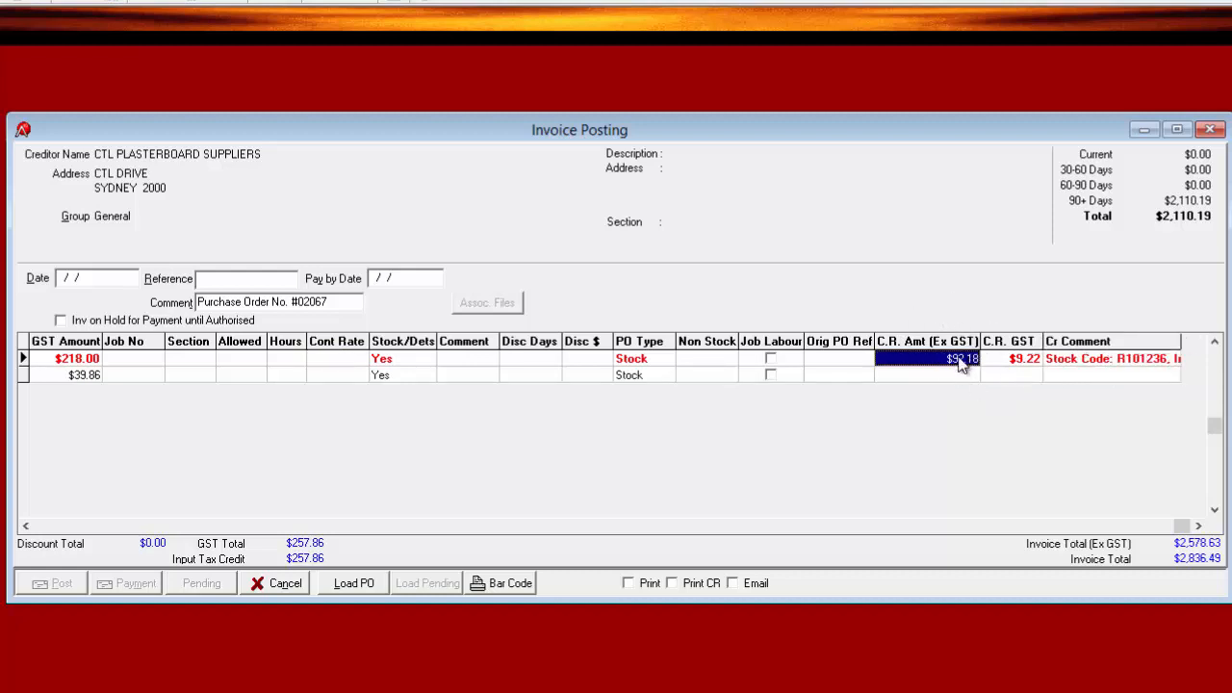
pyautogui.doubleClick(1073, 362)
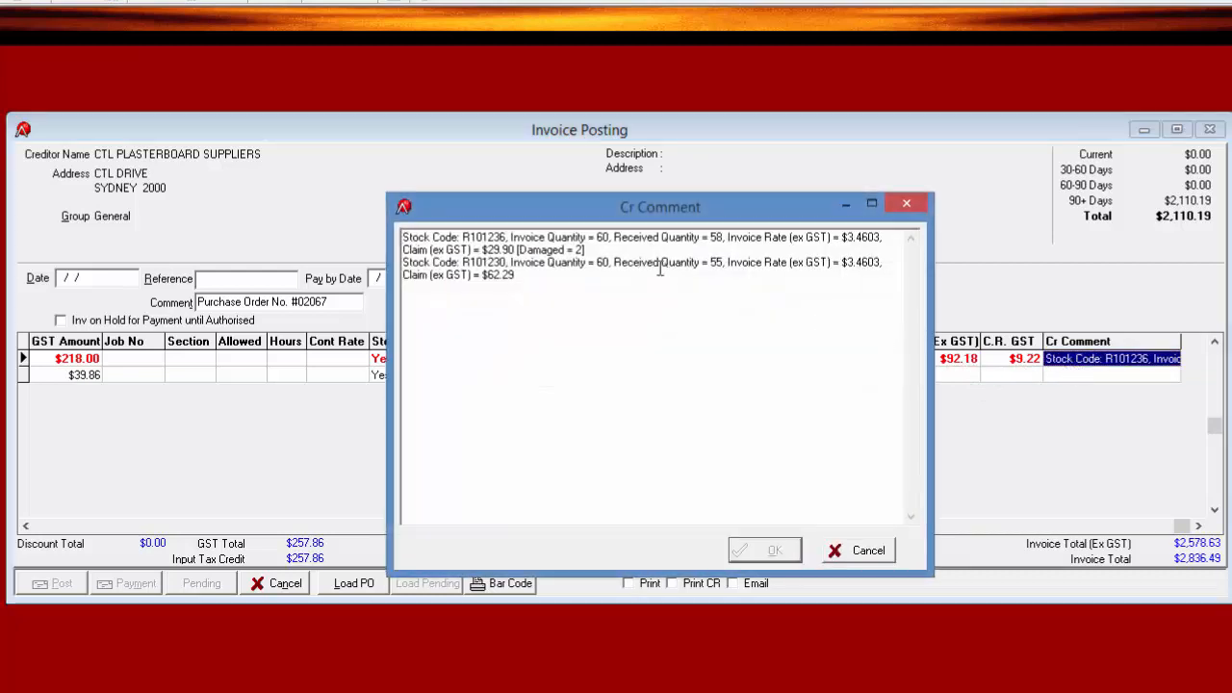
# Read the damaged quantity and the invoiced and received quantities in the credit comment, and close it without changes.
pyautogui.moveTo(662, 211); pyautogui.dragTo(635, 321)
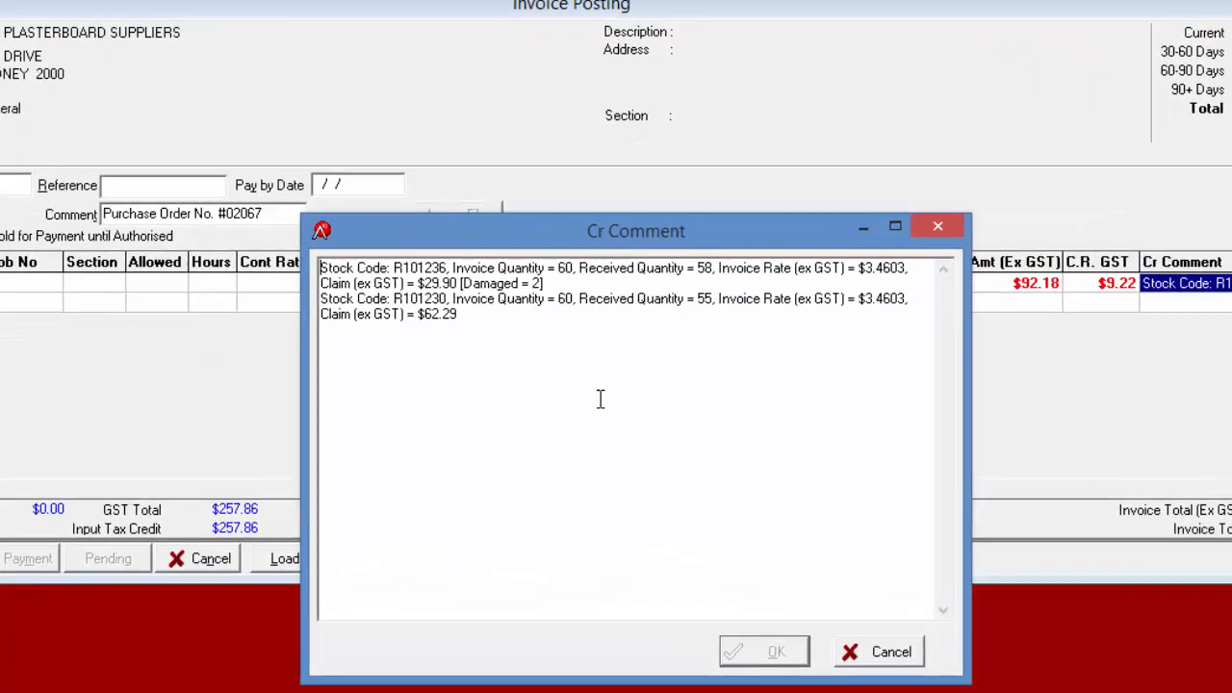
pyautogui.moveTo(545, 283); pyautogui.dragTo(460, 292)
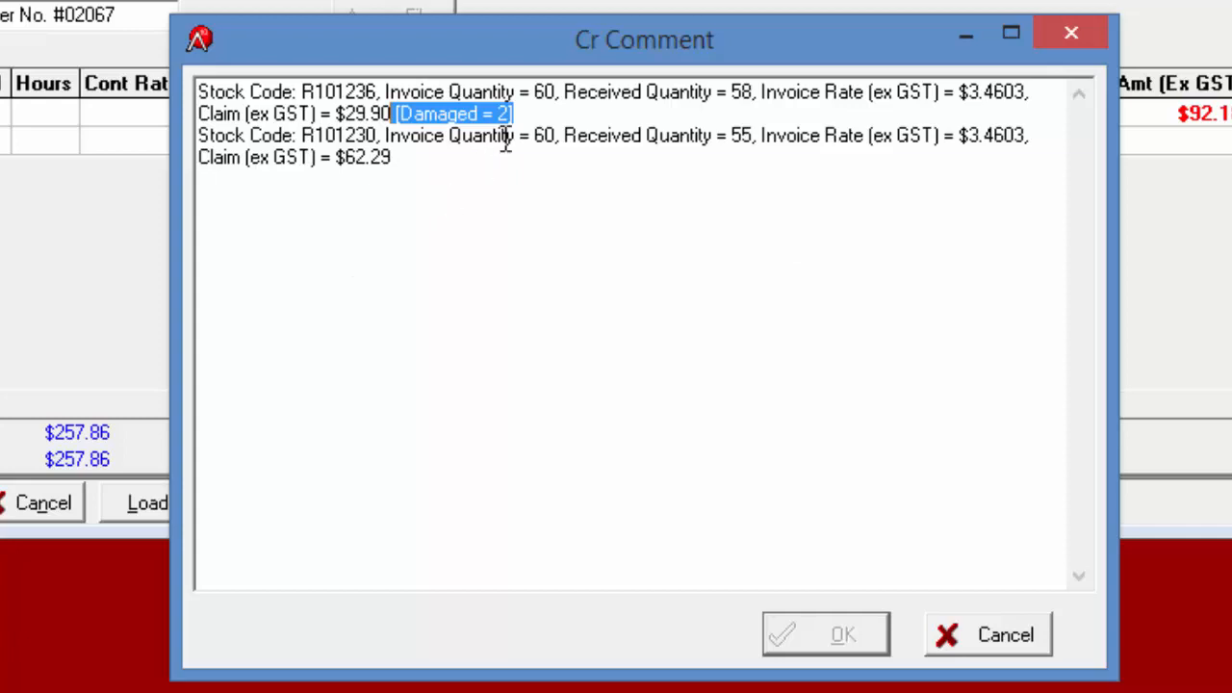
pyautogui.moveTo(515, 135); pyautogui.dragTo(428, 134)
pyautogui.moveTo(559, 130); pyautogui.dragTo(520, 132)
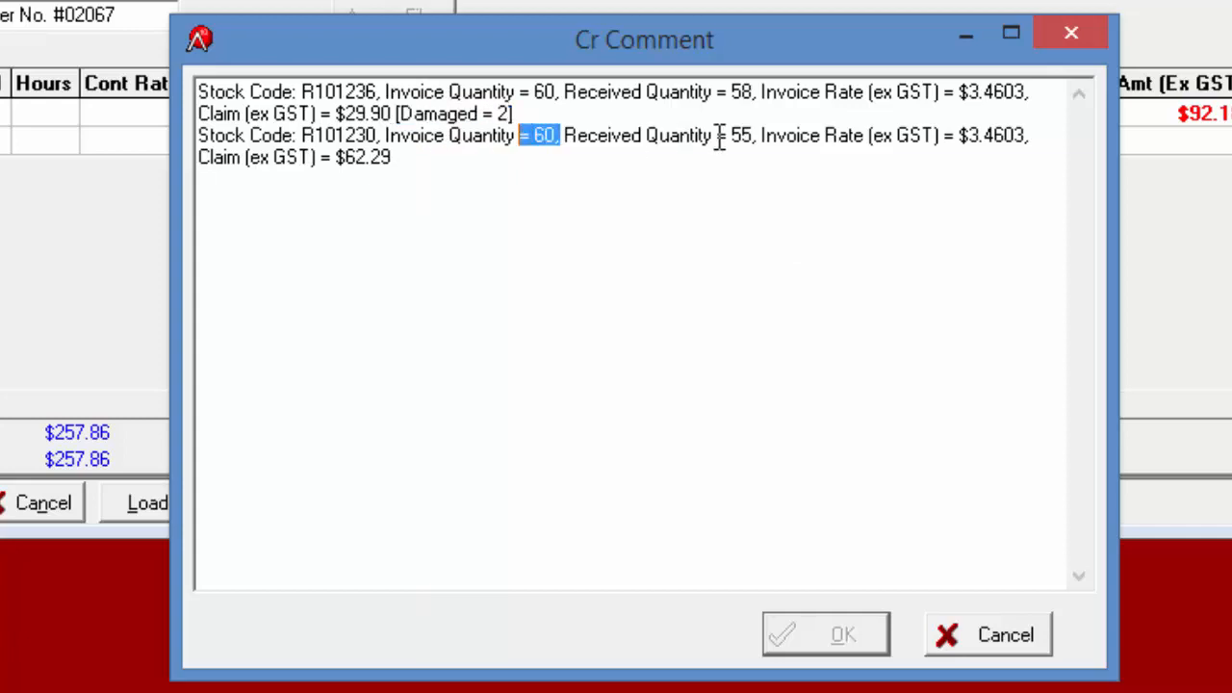
pyautogui.moveTo(753, 138); pyautogui.dragTo(745, 138)
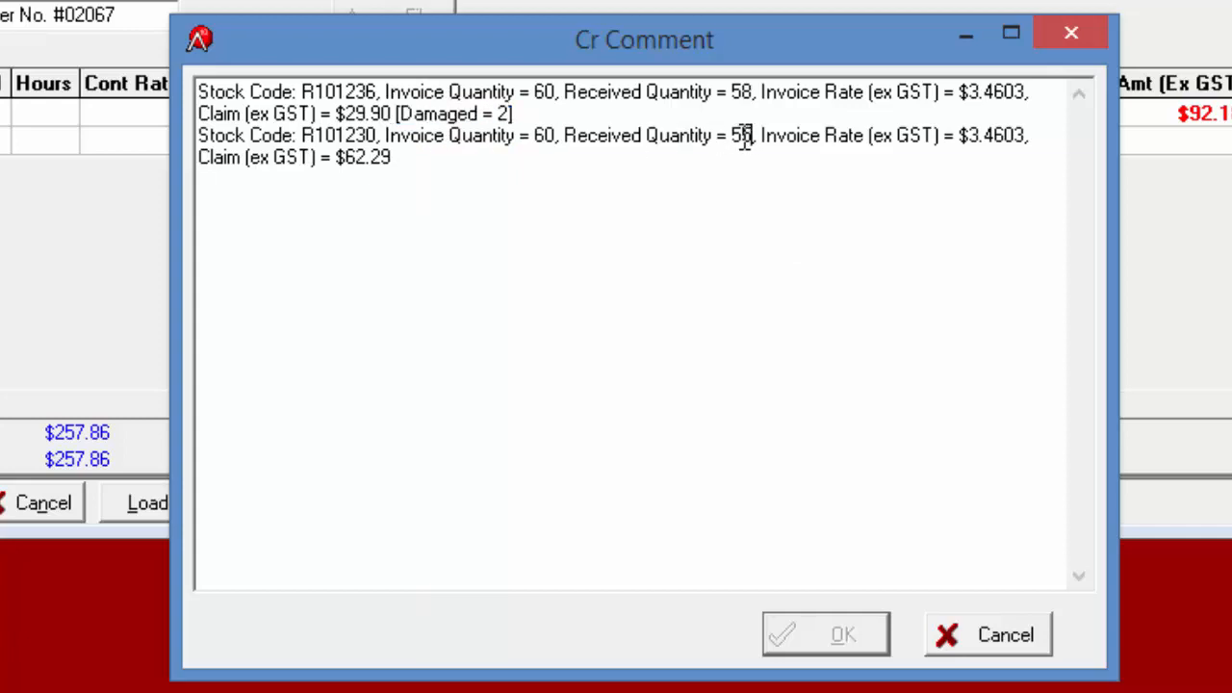
pyautogui.click(992, 633)
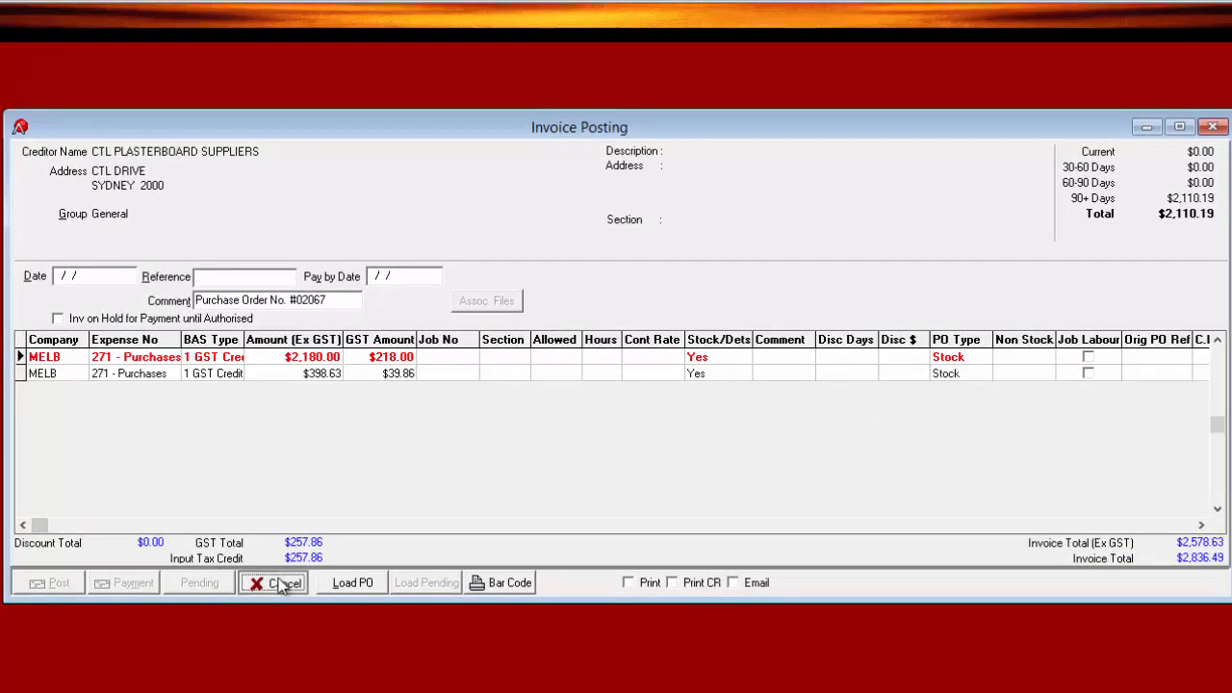
# Cancel the combined invoice, start a new CTL invoice and load only the original received purchase order.
pyautogui.click(280, 586)
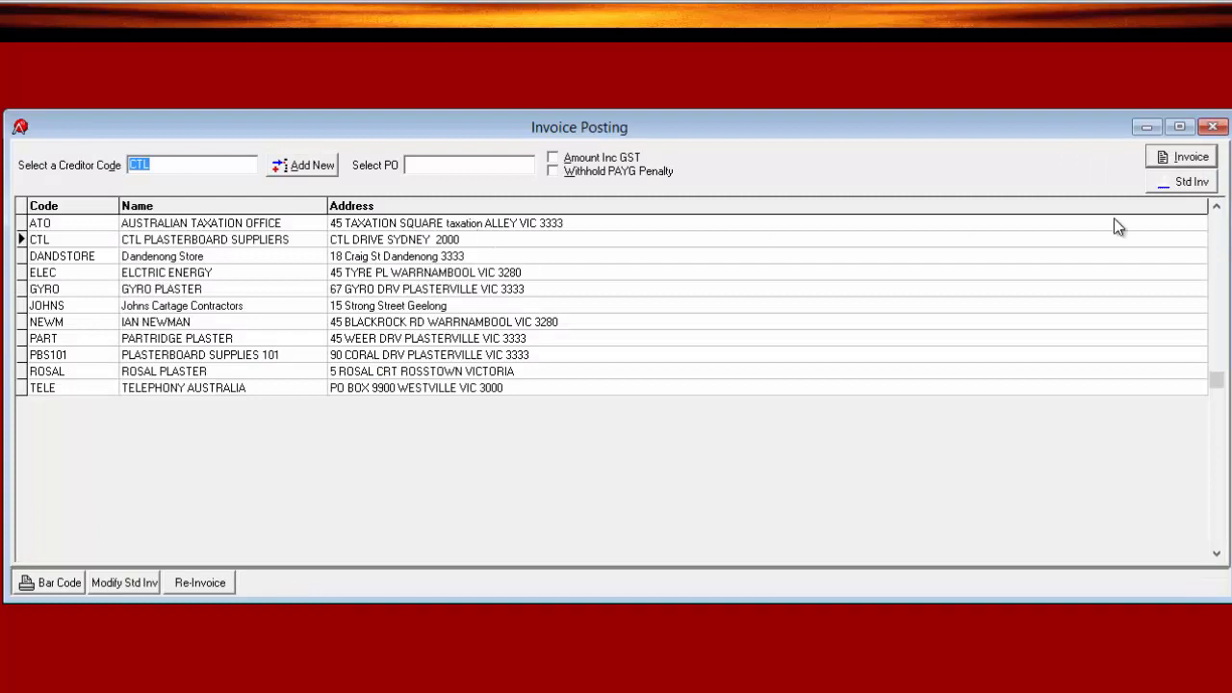
pyautogui.click(1176, 159)
pyautogui.click(356, 583)
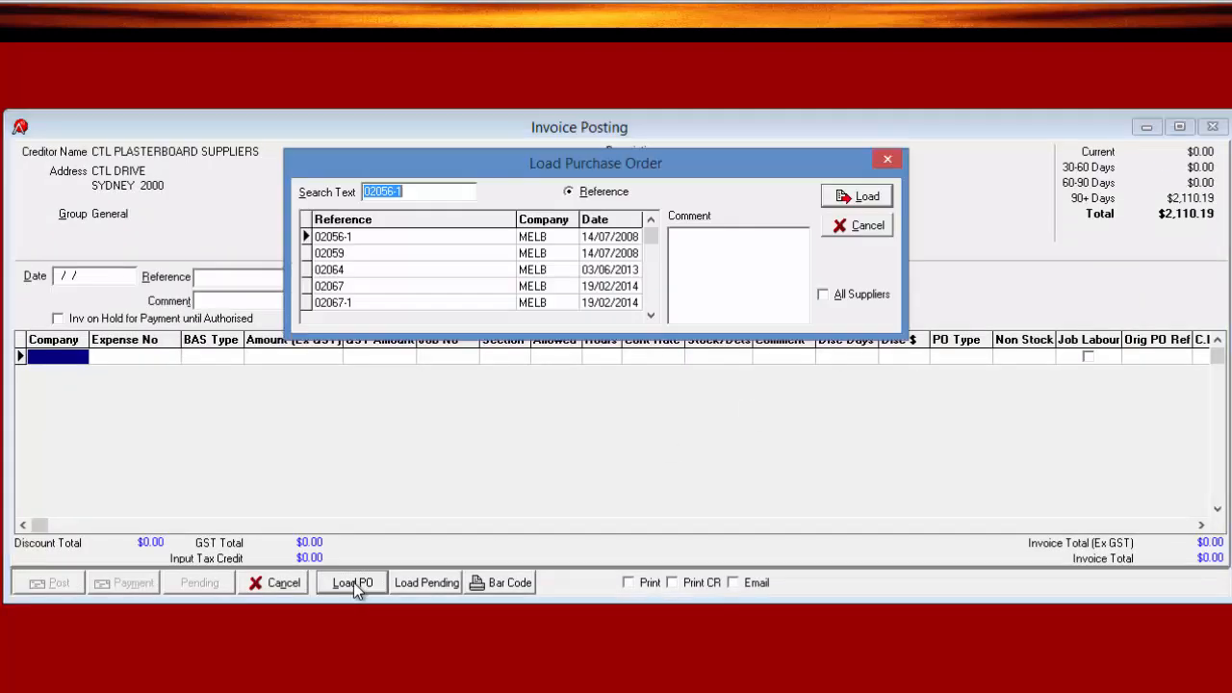
pyautogui.click(361, 286)
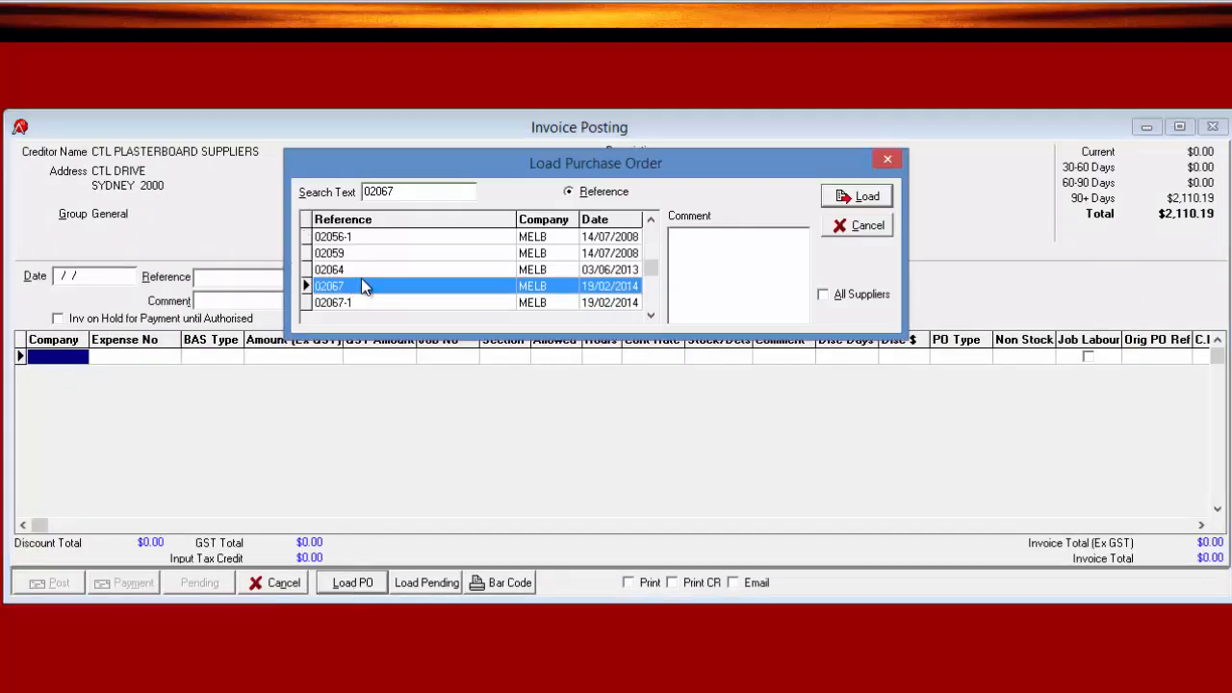
pyautogui.click(861, 198)
# Date the invoice 05/03/2014 and set its reference to INV123, leaving the pay-by date empty.
pyautogui.click(75, 276)
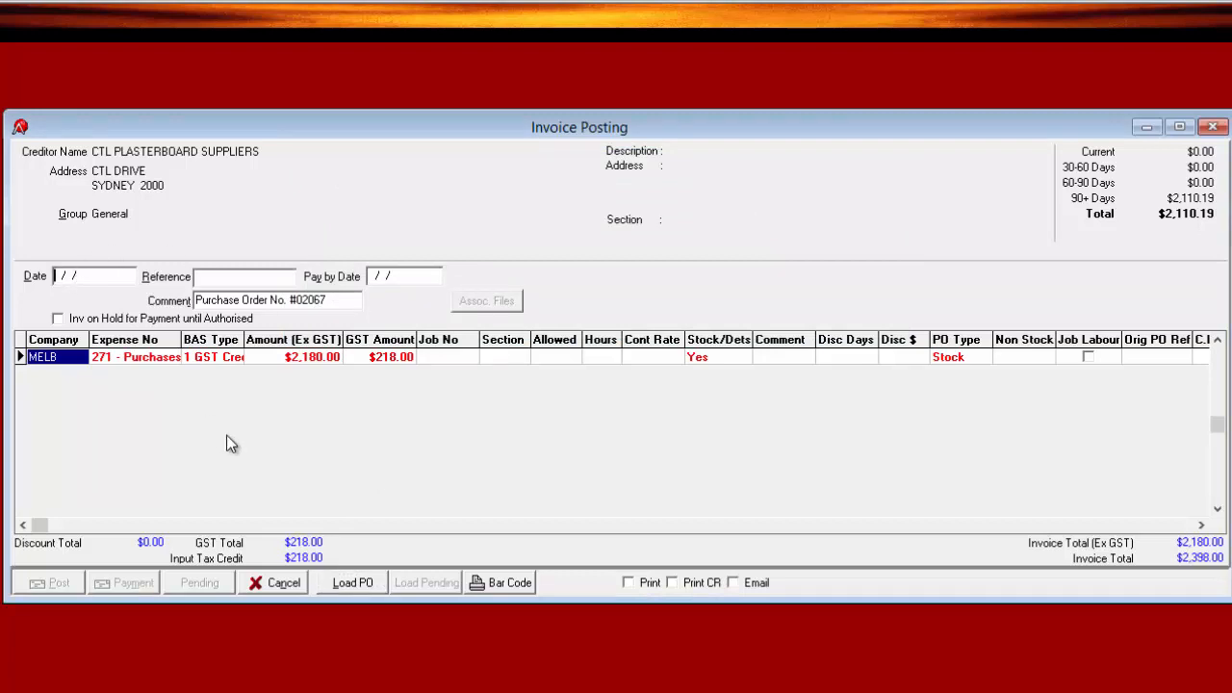
pyautogui.write('05/03/2014')
pyautogui.press('Tab')
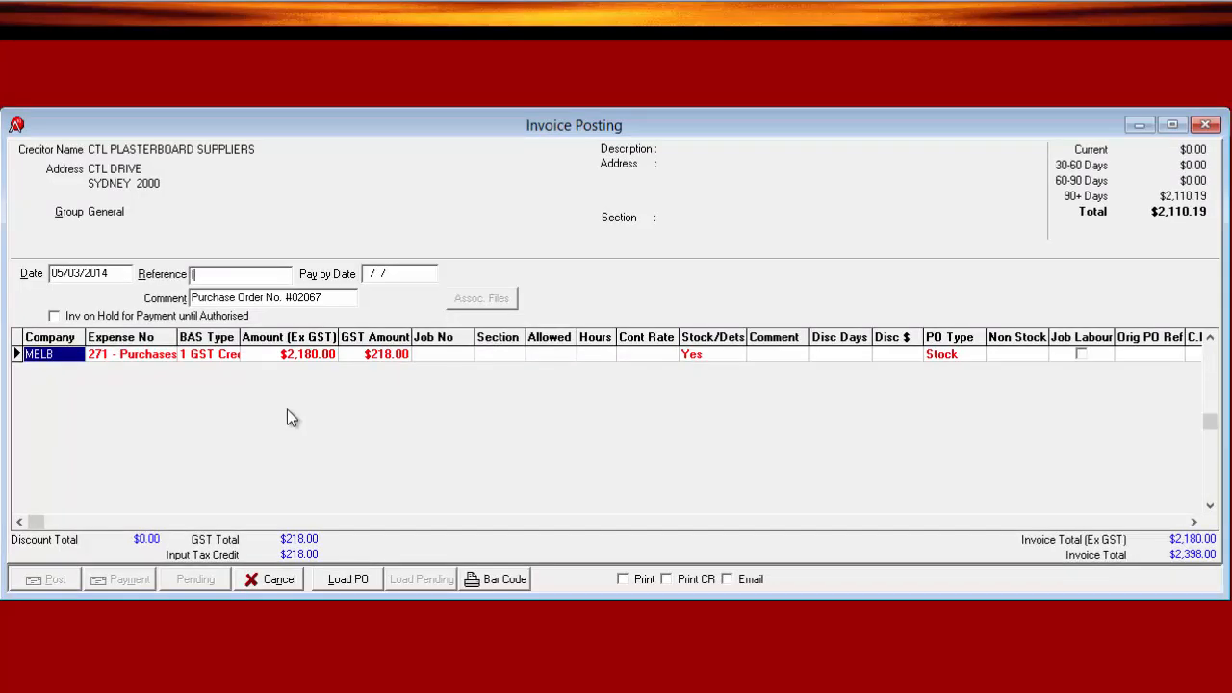
pyautogui.write('INV123')
pyautogui.click(394, 273)
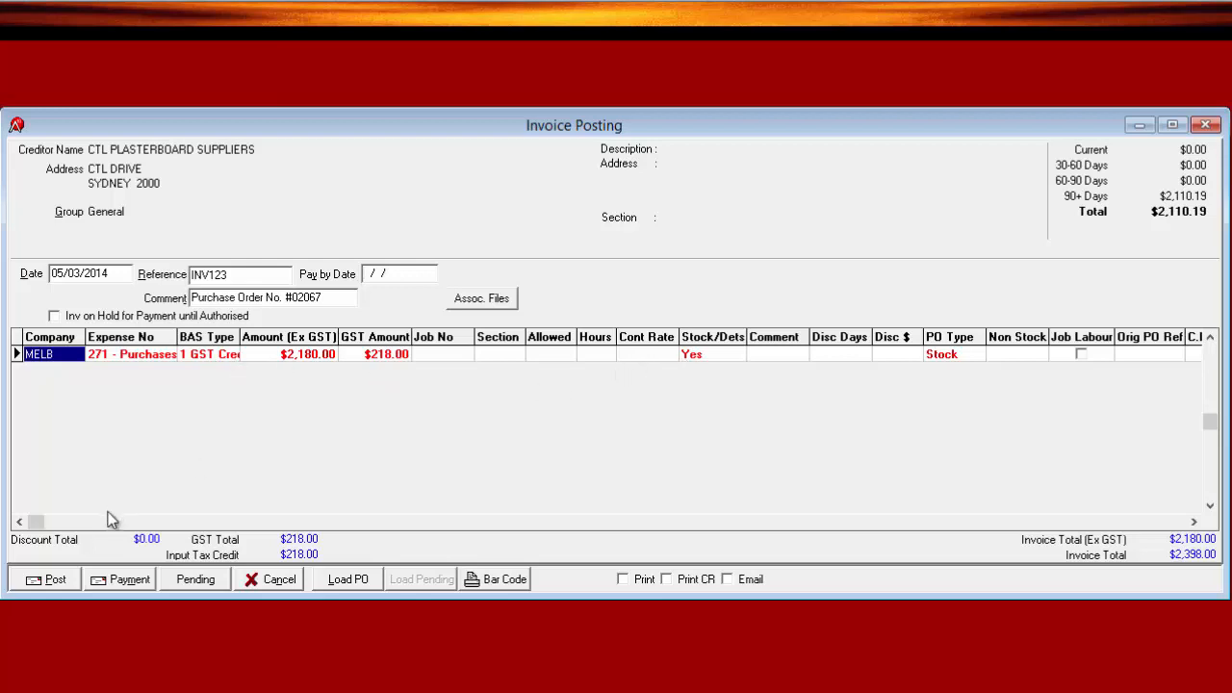
pyautogui.click(77, 522)
pyautogui.click(77, 523)
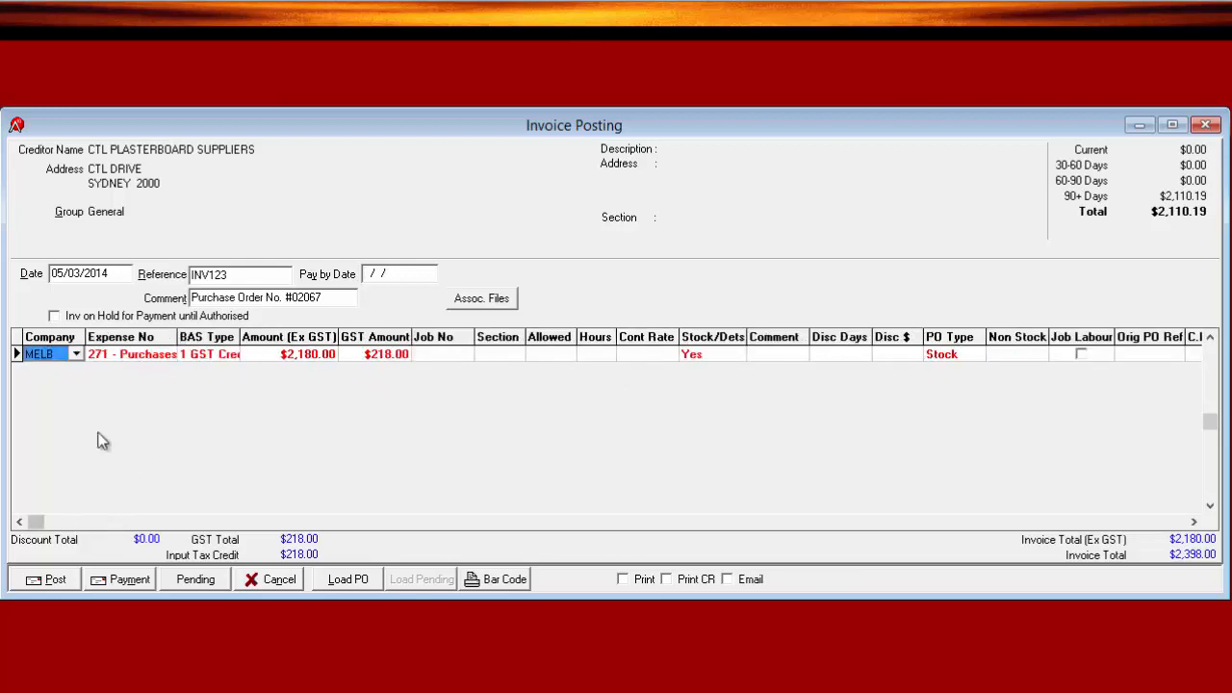
# Open the invoice line's stock details and review the rate, GST, cost and net columns for item R101236.
pyautogui.doubleClick(717, 358)
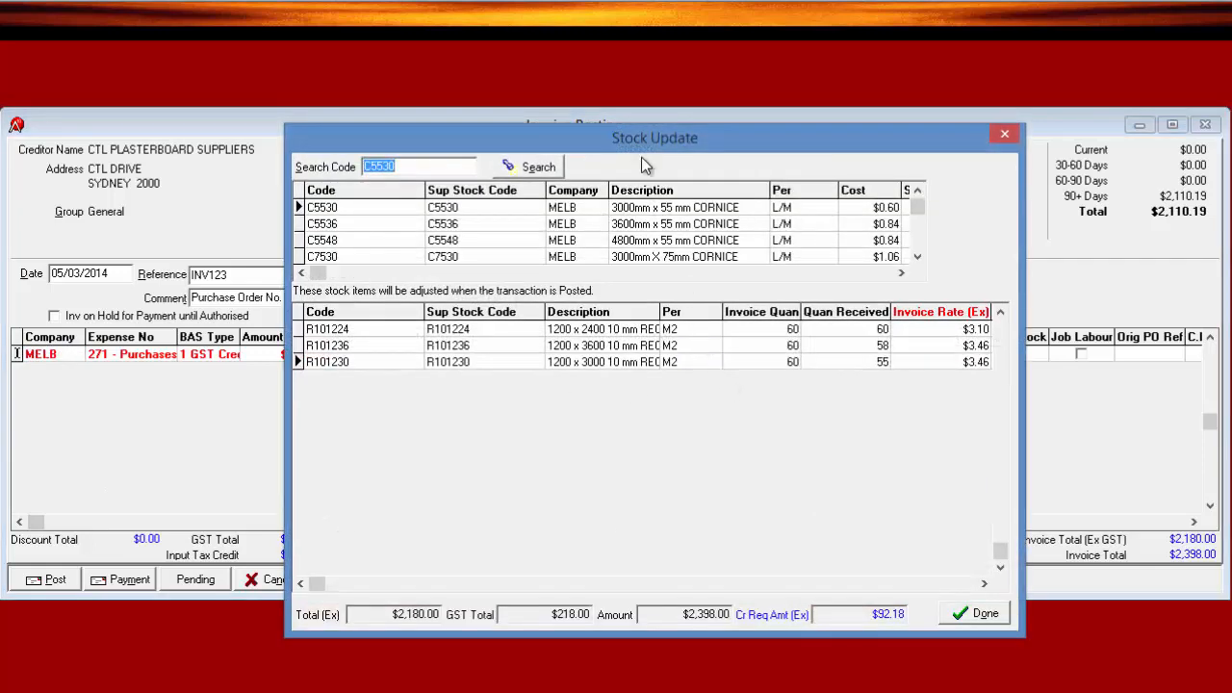
pyautogui.moveTo(640, 137); pyautogui.dragTo(639, 500)
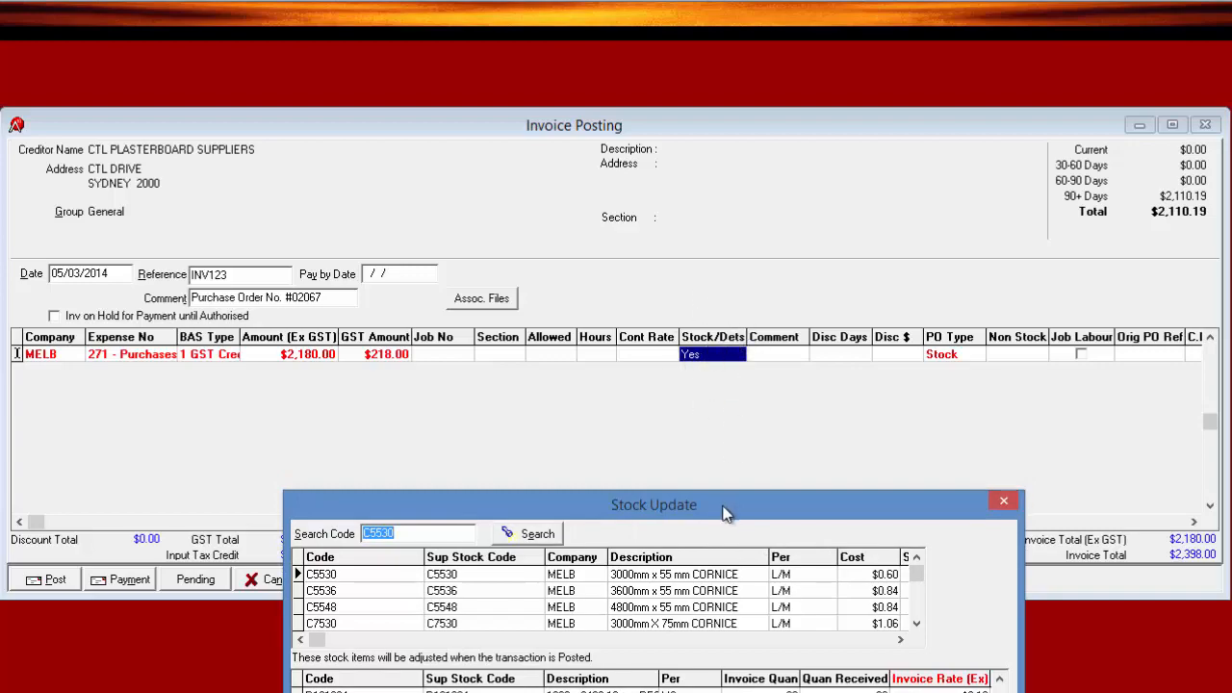
pyautogui.moveTo(744, 517); pyautogui.dragTo(616, 74)
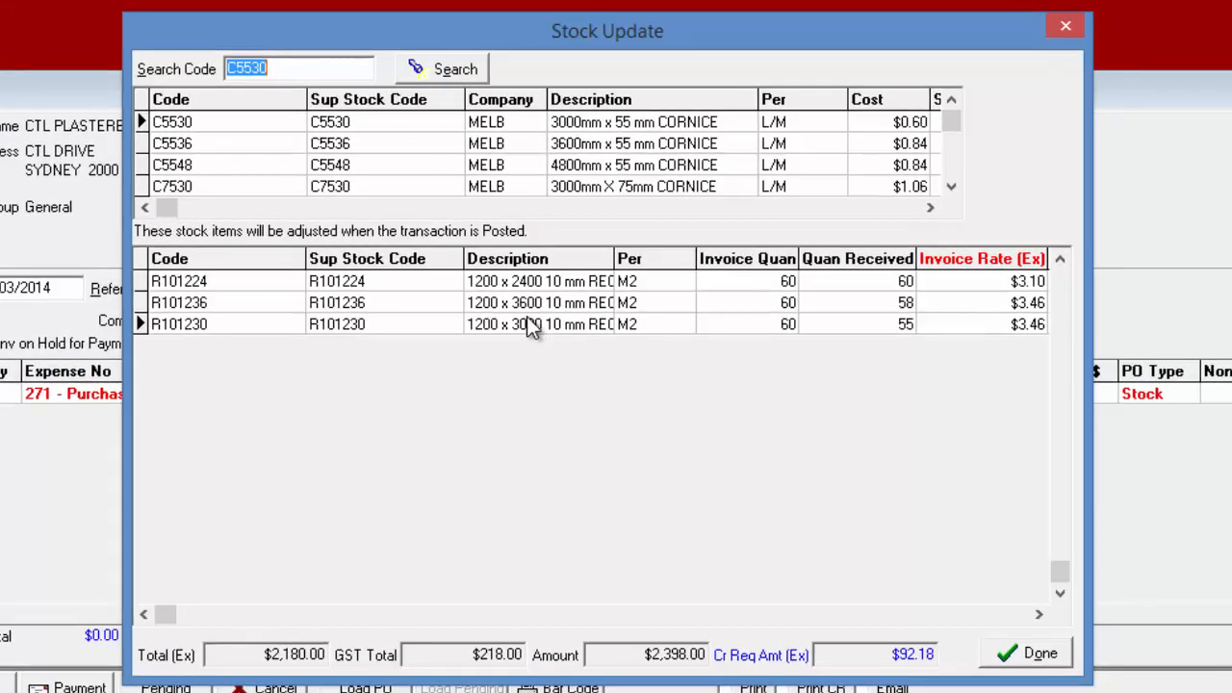
pyautogui.click(681, 289)
pyautogui.press('Tab')
pyautogui.press('Tab')
pyautogui.press('Tab')
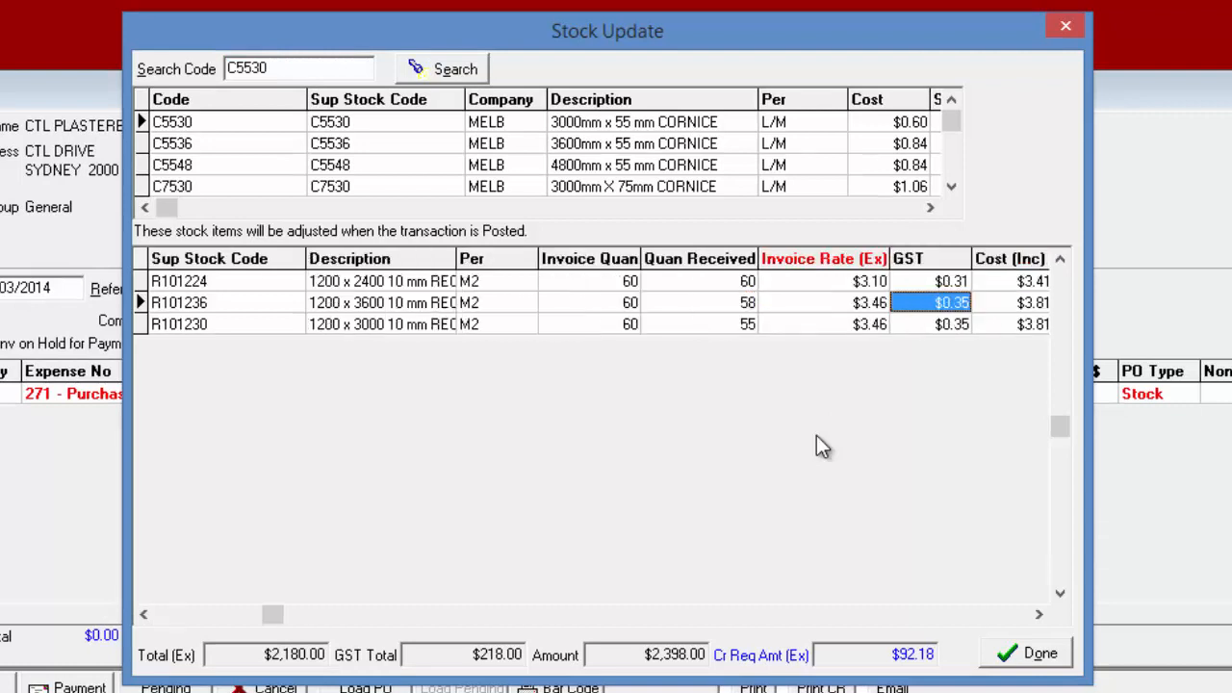
pyautogui.press('Tab')
pyautogui.press('Tab')
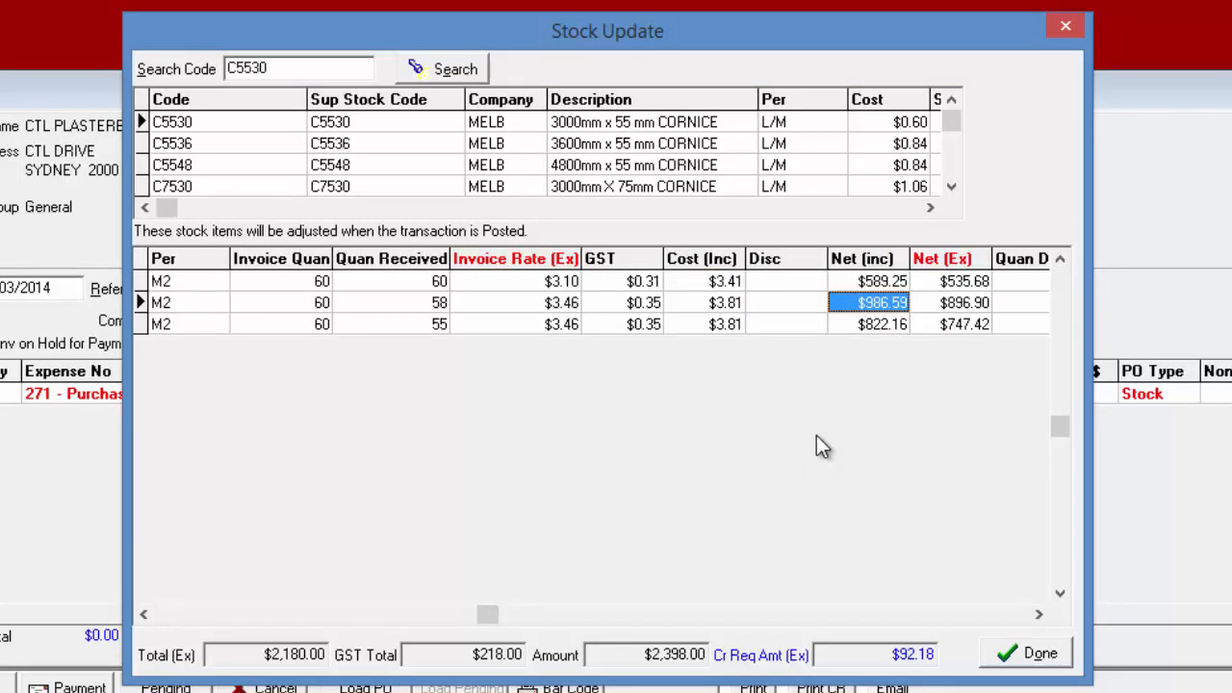
# Return to the received quantity of item R101236 and leave it unchanged, moving up to item R101224.
pyautogui.hotkey('shift', 'Tab')
pyautogui.hotkey('shift', 'Tab')
pyautogui.hotkey('shift', 'Tab')
pyautogui.hotkey('shift', 'Tab')
pyautogui.hotkey('shift', 'Tab')
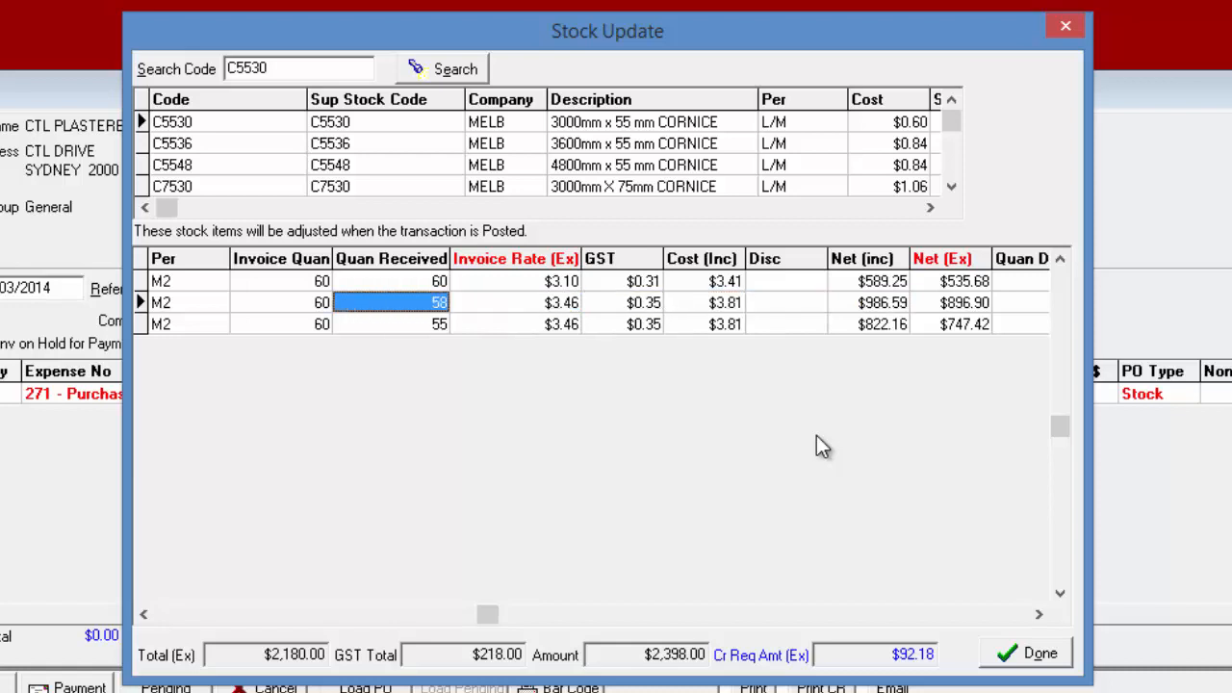
pyautogui.press('F2')
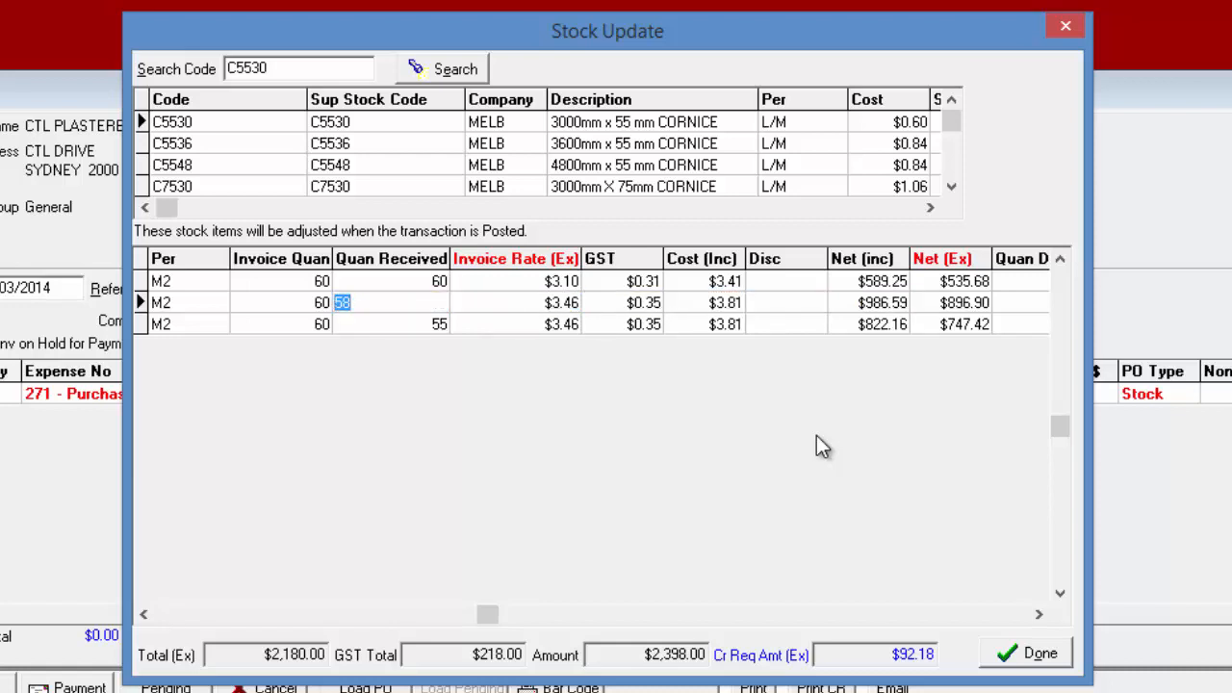
pyautogui.press('Up')
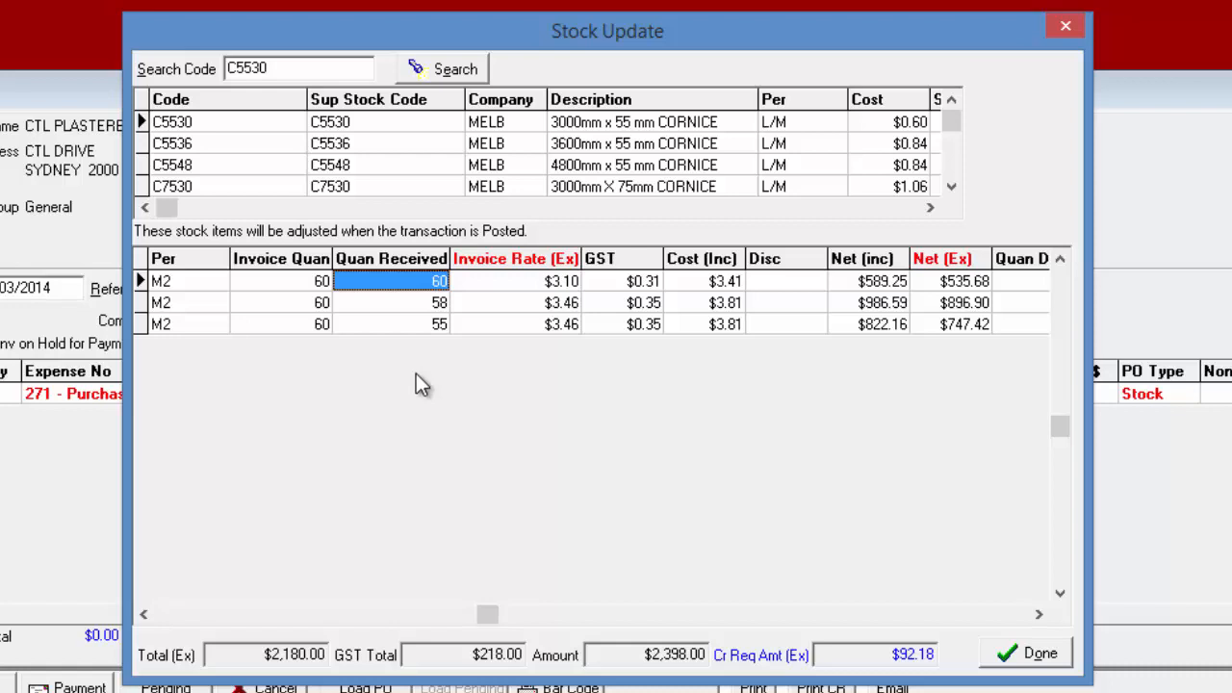
# Review the stock items' remaining columns from Invoice Rate through Quan Damaged and Quan Inv'd Not Rec'd to Agreed Rate (Ex).
pyautogui.press('Tab')
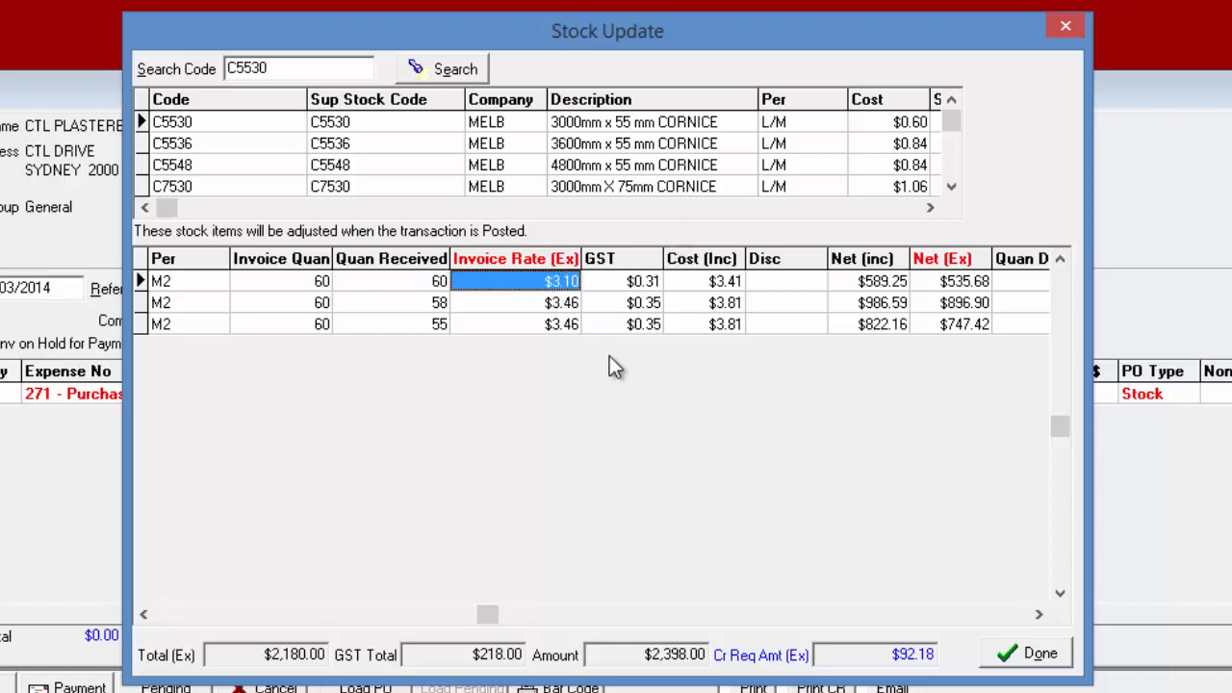
pyautogui.press('Tab')
pyautogui.press('Tab')
pyautogui.press('Tab')
pyautogui.press('Tab')
pyautogui.press('Tab')
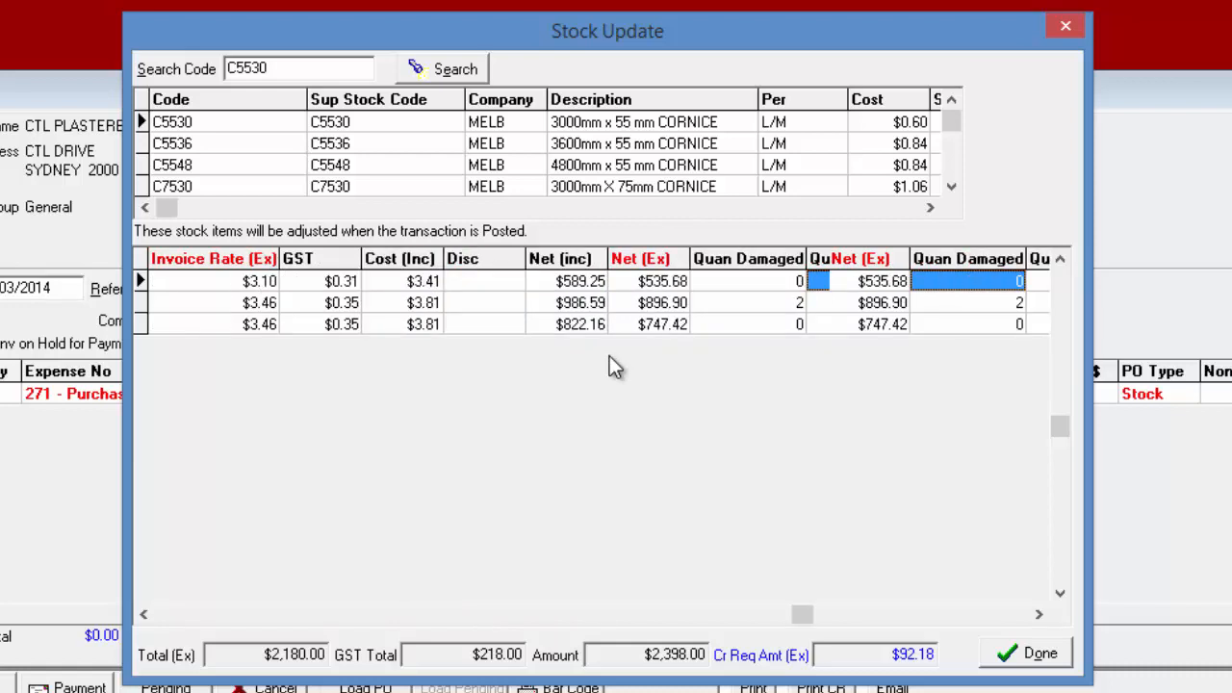
pyautogui.press('Tab')
pyautogui.press('Tab')
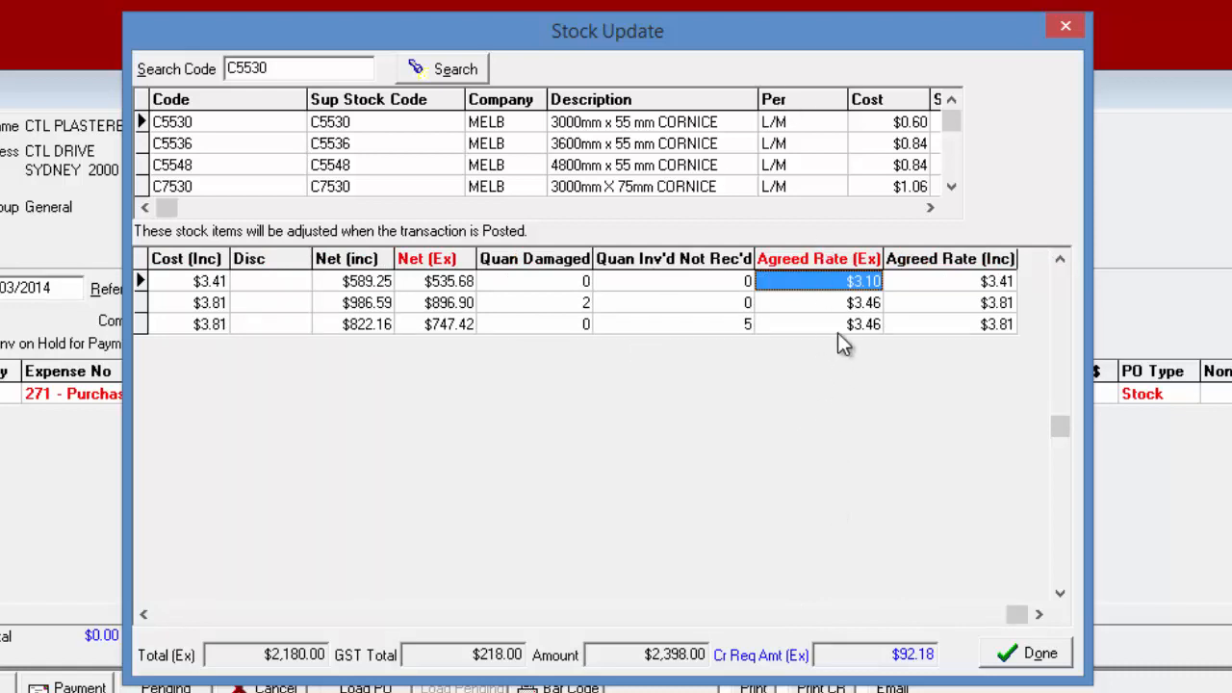
# Move the Agreed Rate (Ex) column directly beside Invoice Rate (Ex) in the stock items grid and bring both into view.
pyautogui.moveTo(837, 262)
pyautogui.mouseDown()
pyautogui.moveTo(116, 288)
pyautogui.moveTo(573, 306)
pyautogui.moveTo(490, 304)
pyautogui.mouseUp()
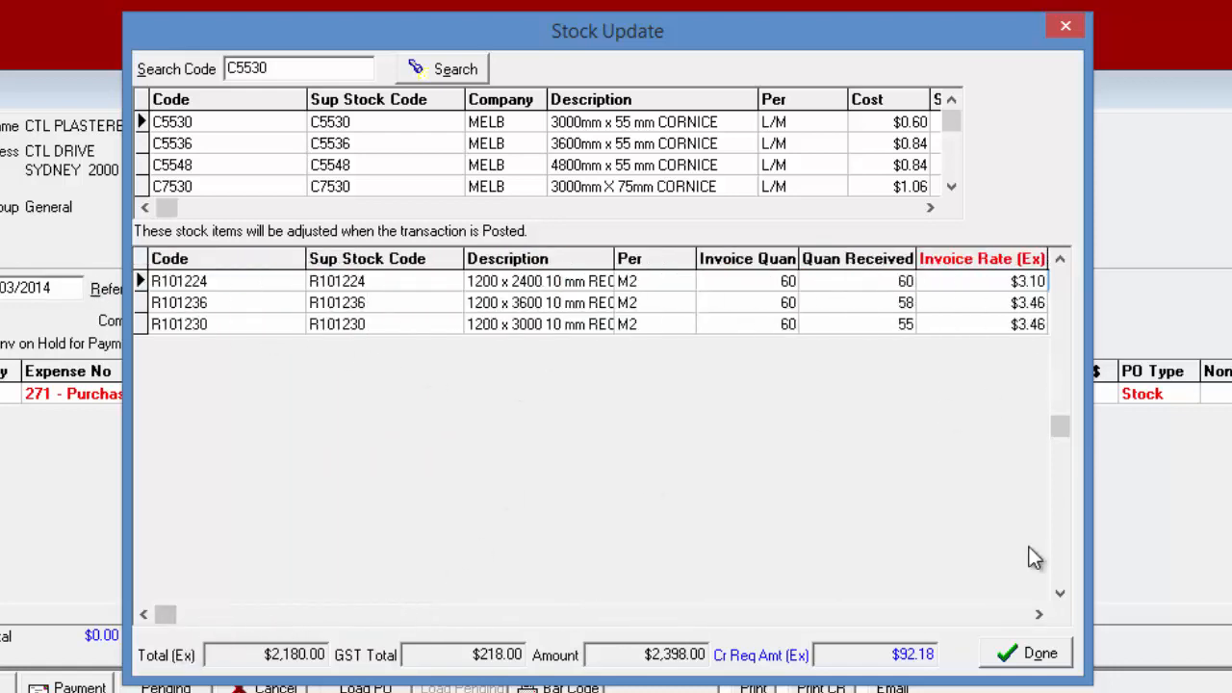
pyautogui.click(1039, 617)
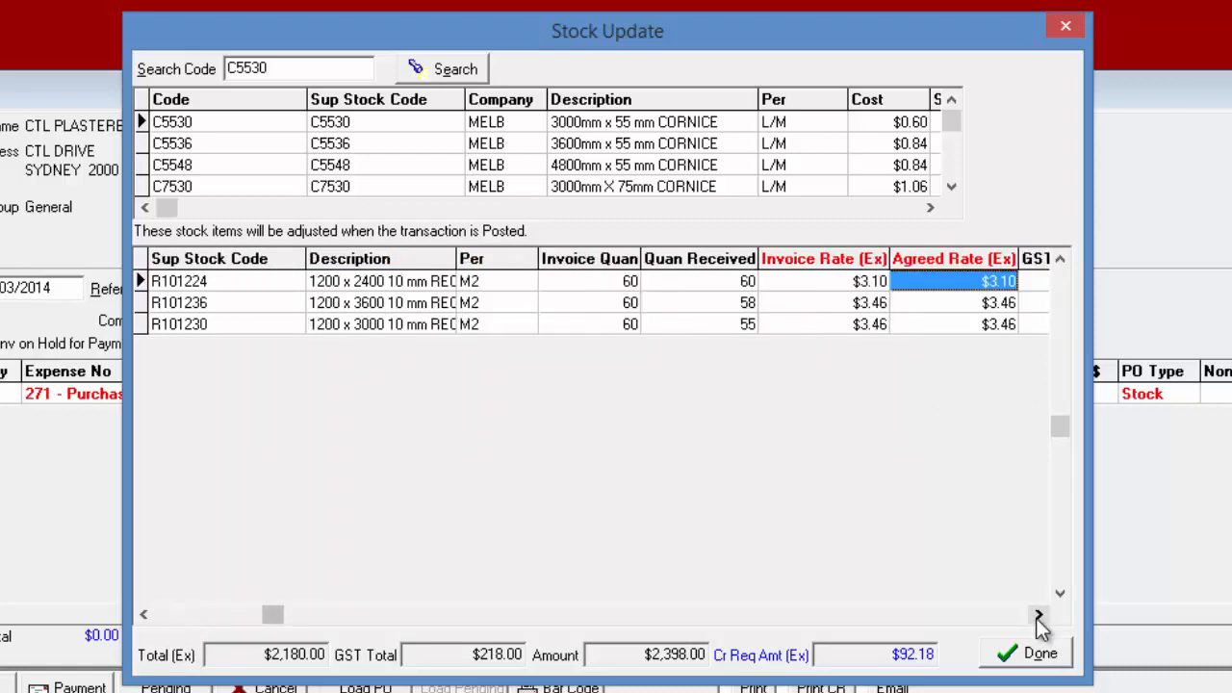
pyautogui.click(1039, 616)
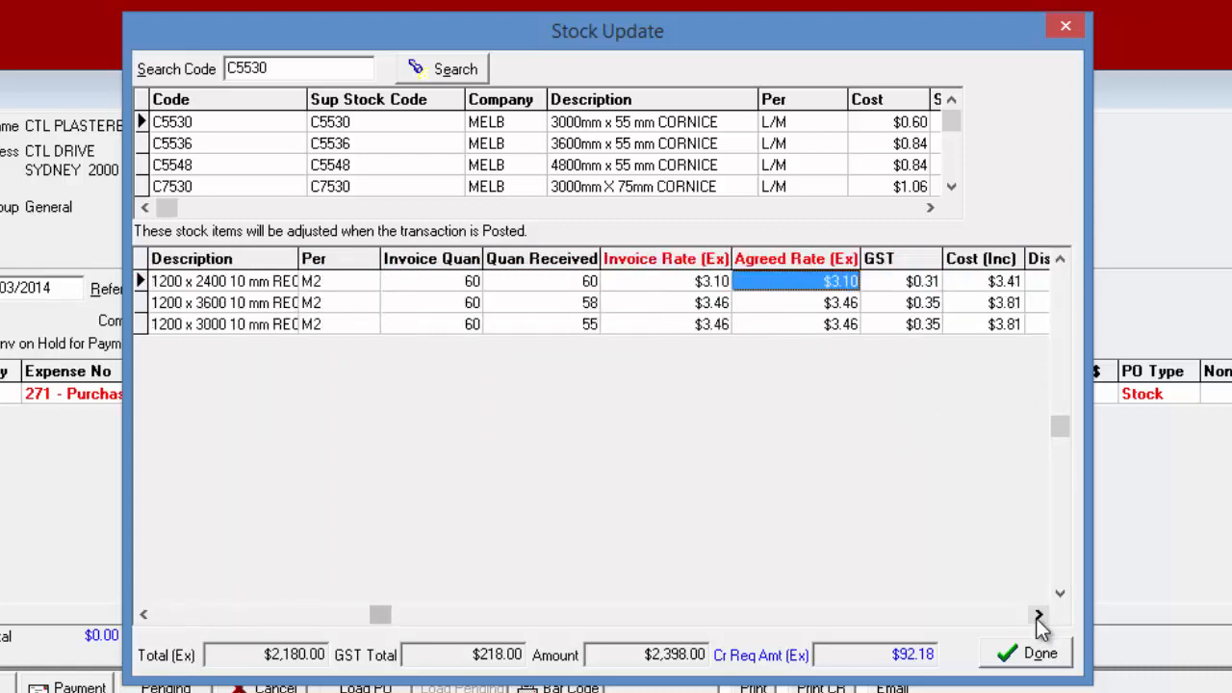
# Set the Invoice Rate (Ex) of the 1200 x 3600 board to 3.51 and check its Agreed Rate (Ex).
pyautogui.click(683, 302)
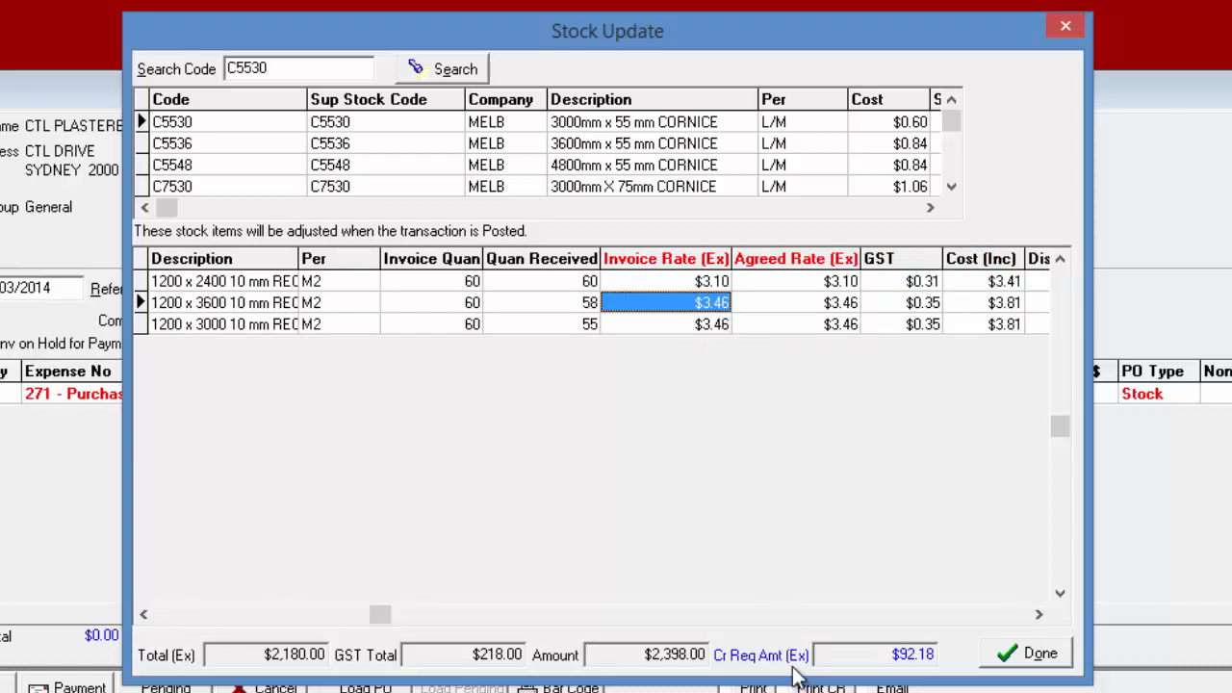
pyautogui.write('3.51')
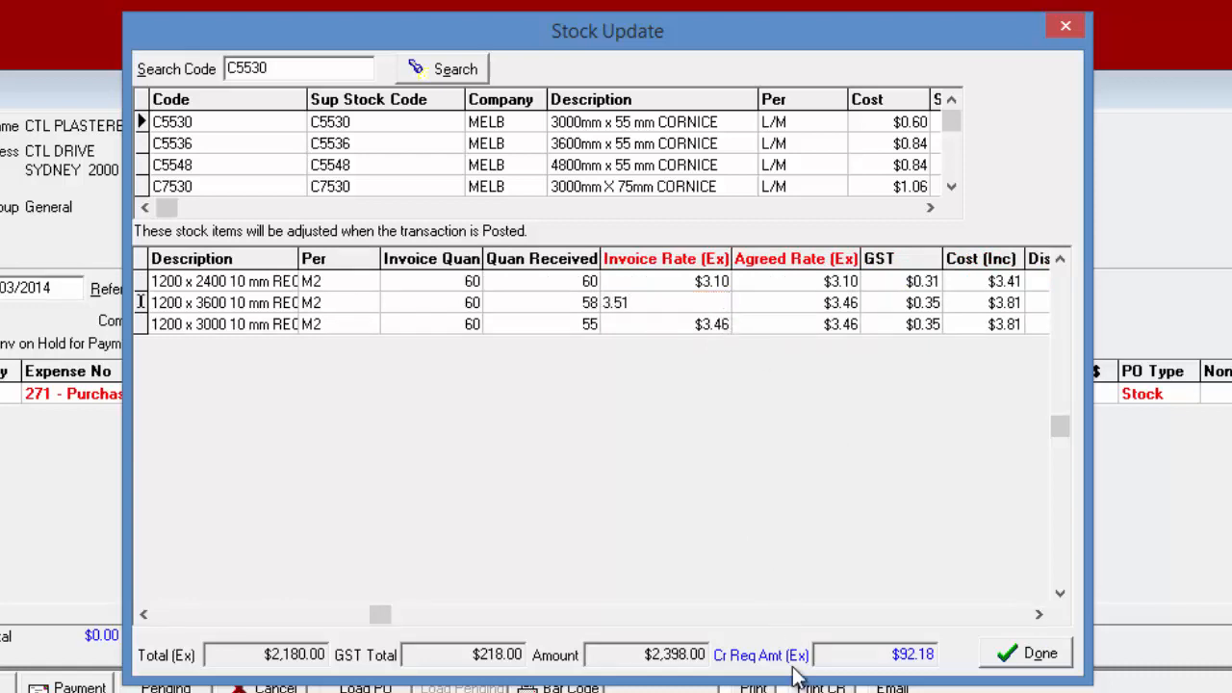
pyautogui.press('Up')
pyautogui.press('Down')
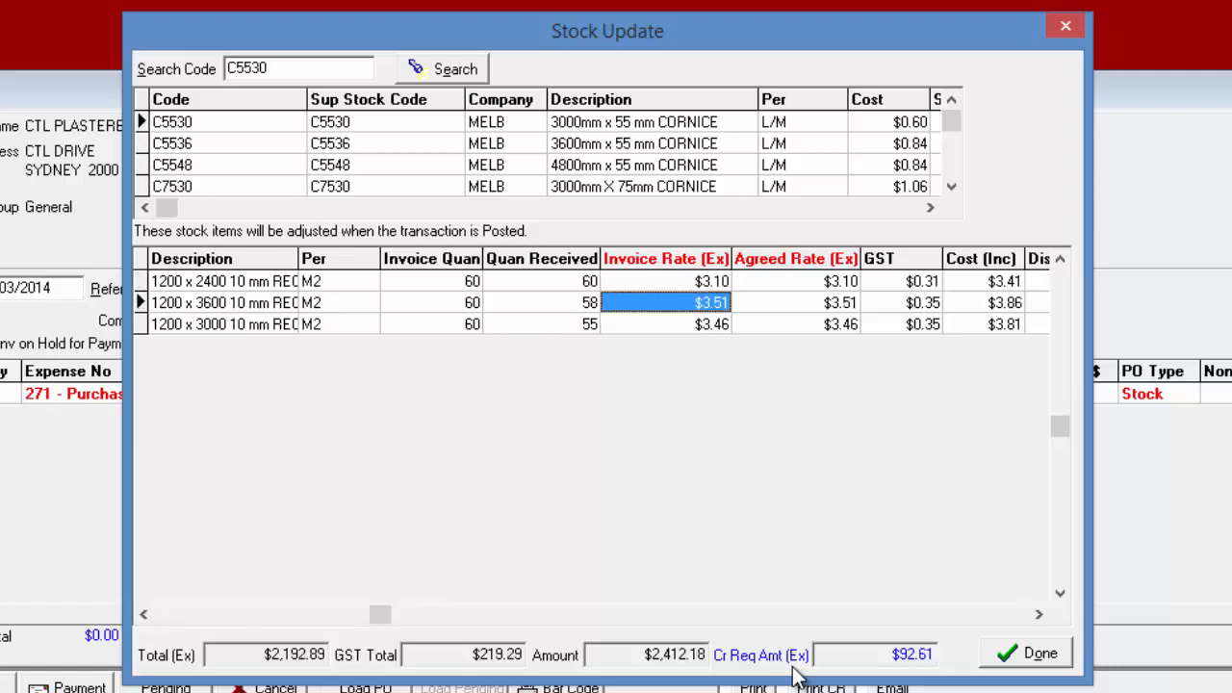
pyautogui.press('Right')
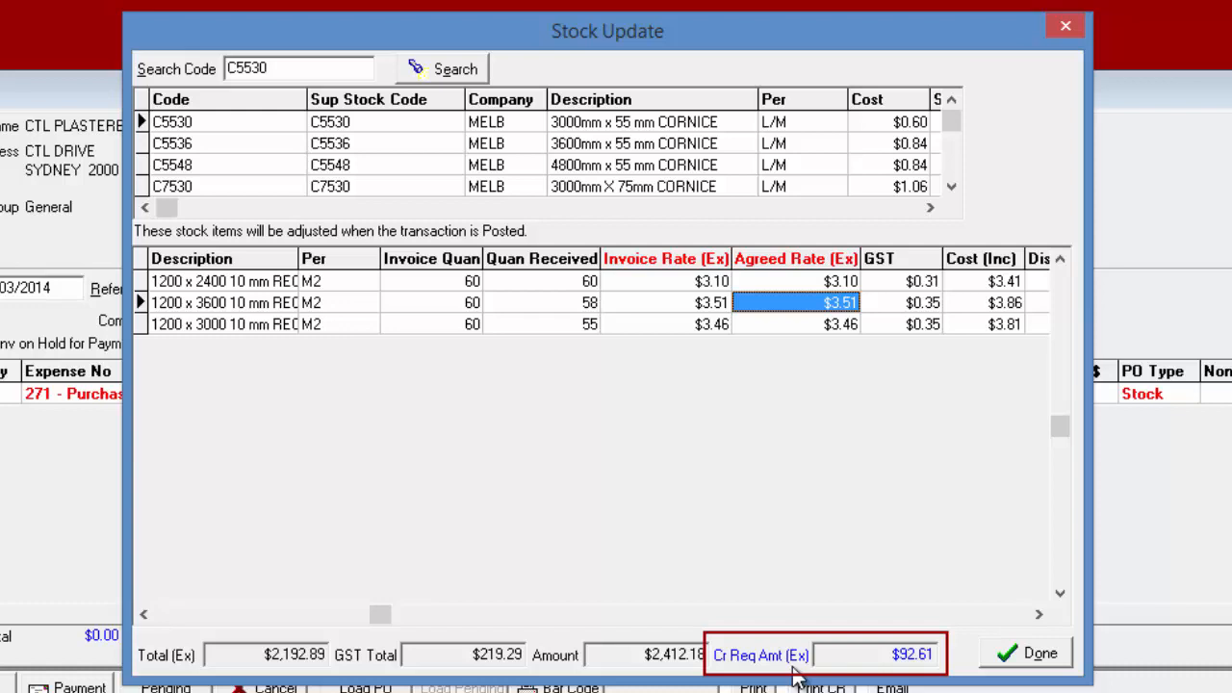
# Set the Agreed Rate (Ex) of the 1200 x 3600 board to 3.46.
pyautogui.write('3.46')
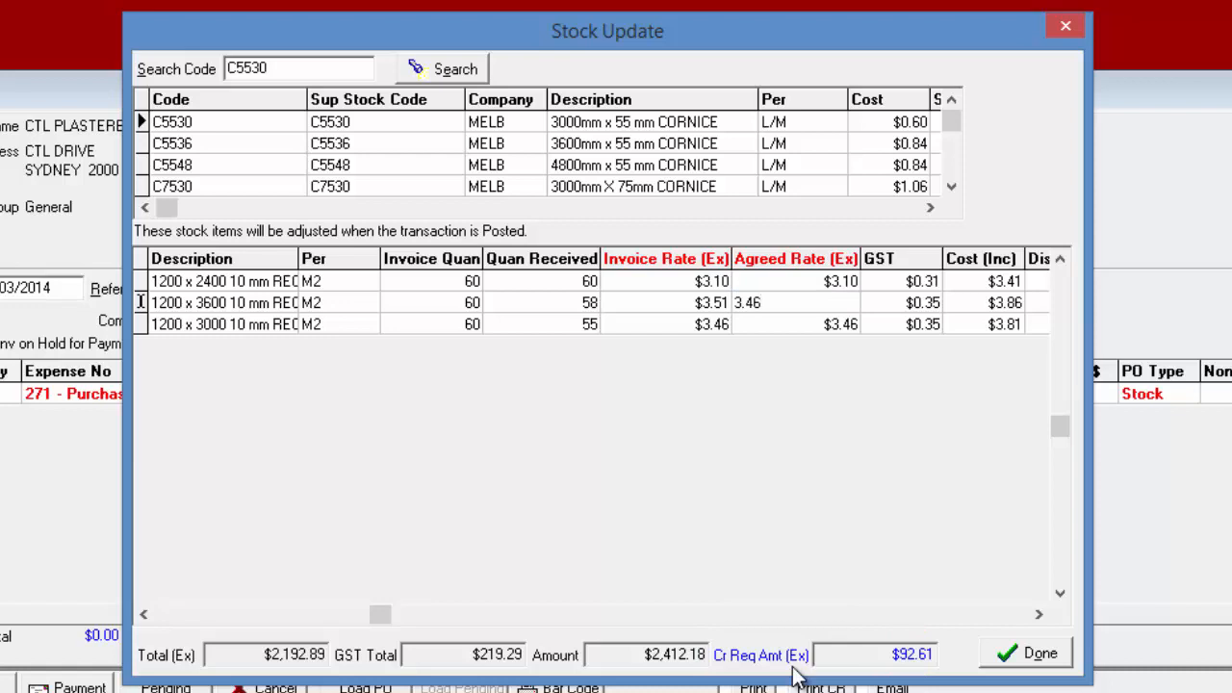
pyautogui.press('Up')
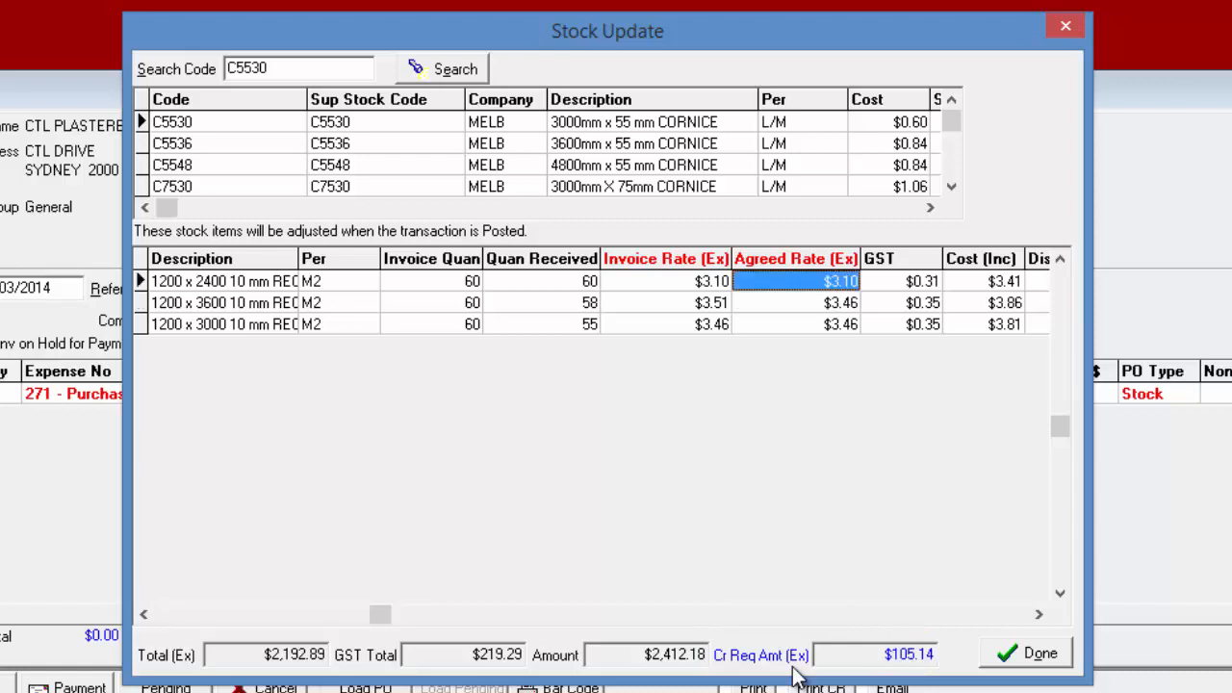
pyautogui.press('Down')
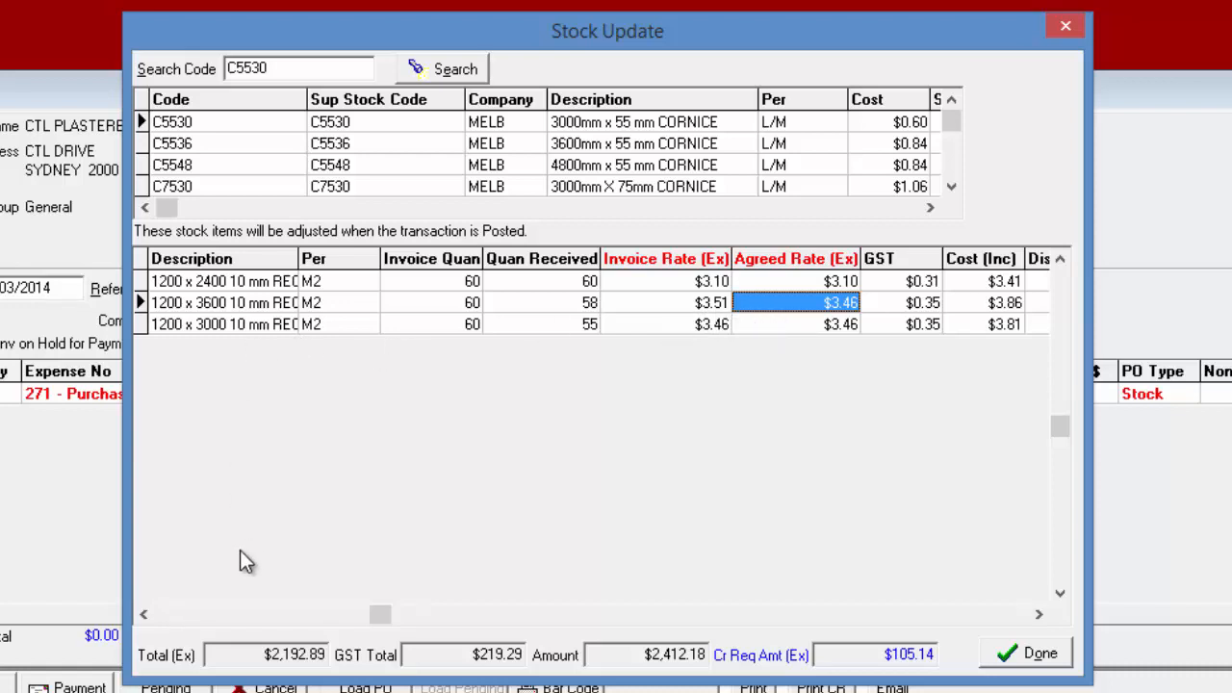
# Widen the Description column in the stock items grid, check the rate columns and finish the stock update.
pyautogui.click(144, 614)
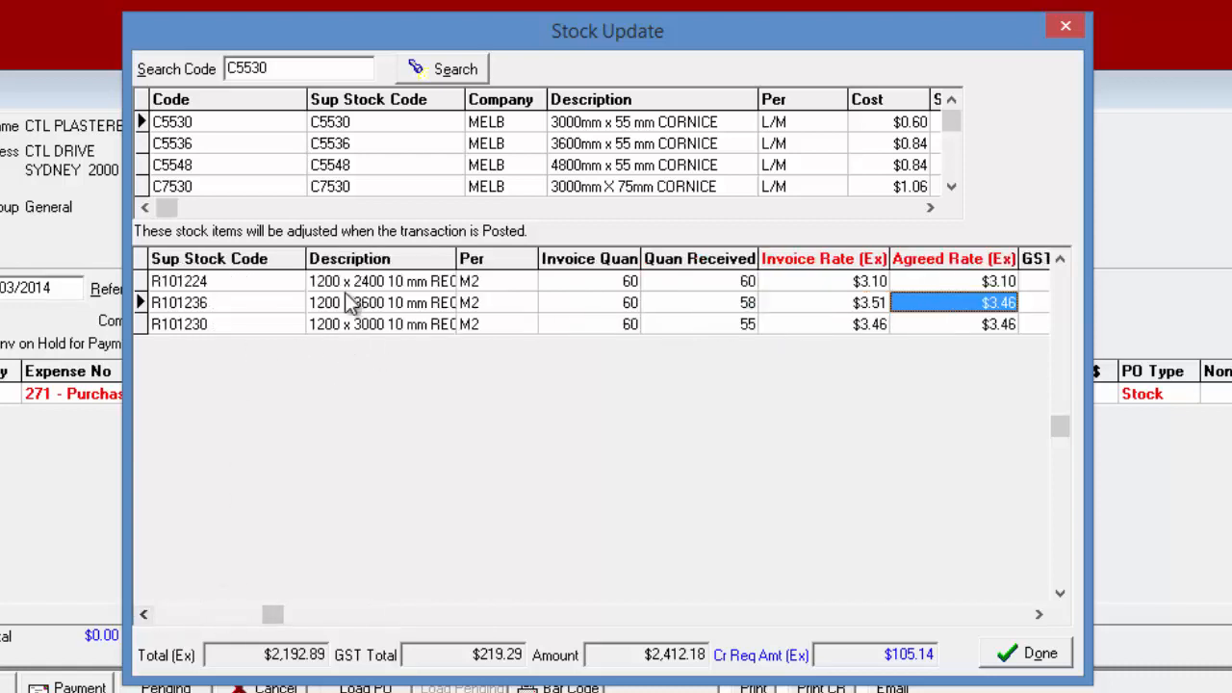
pyautogui.moveTo(456, 258); pyautogui.dragTo(533, 258)
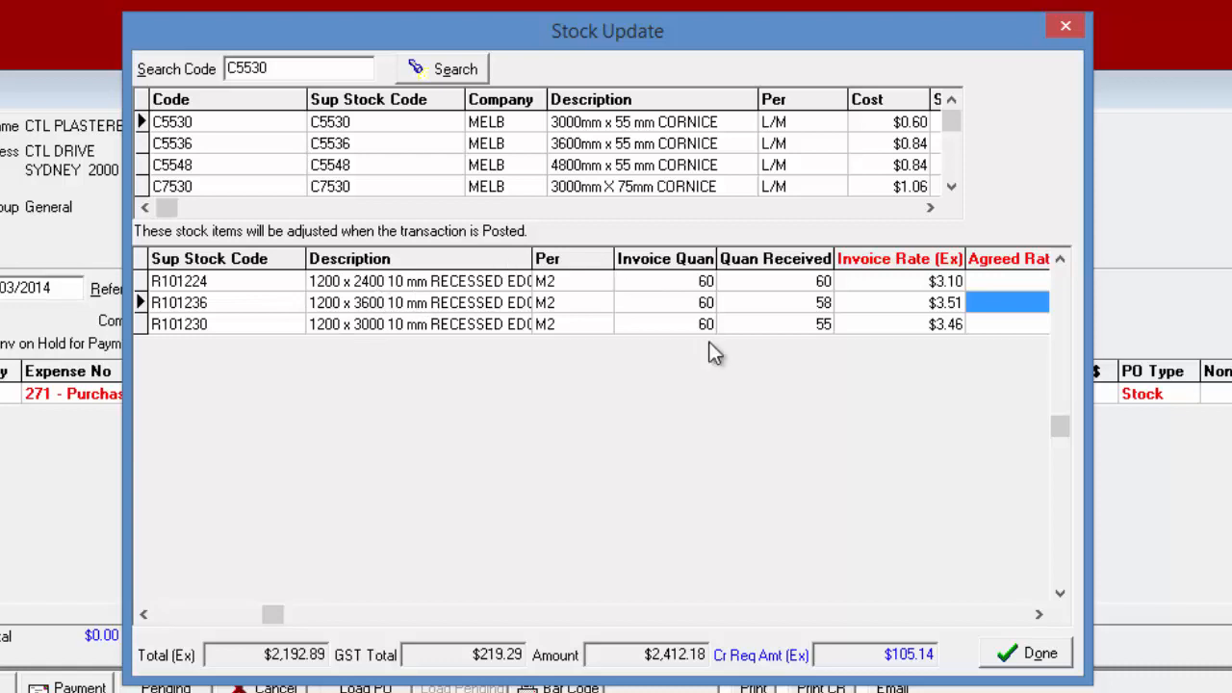
pyautogui.click(1039, 614)
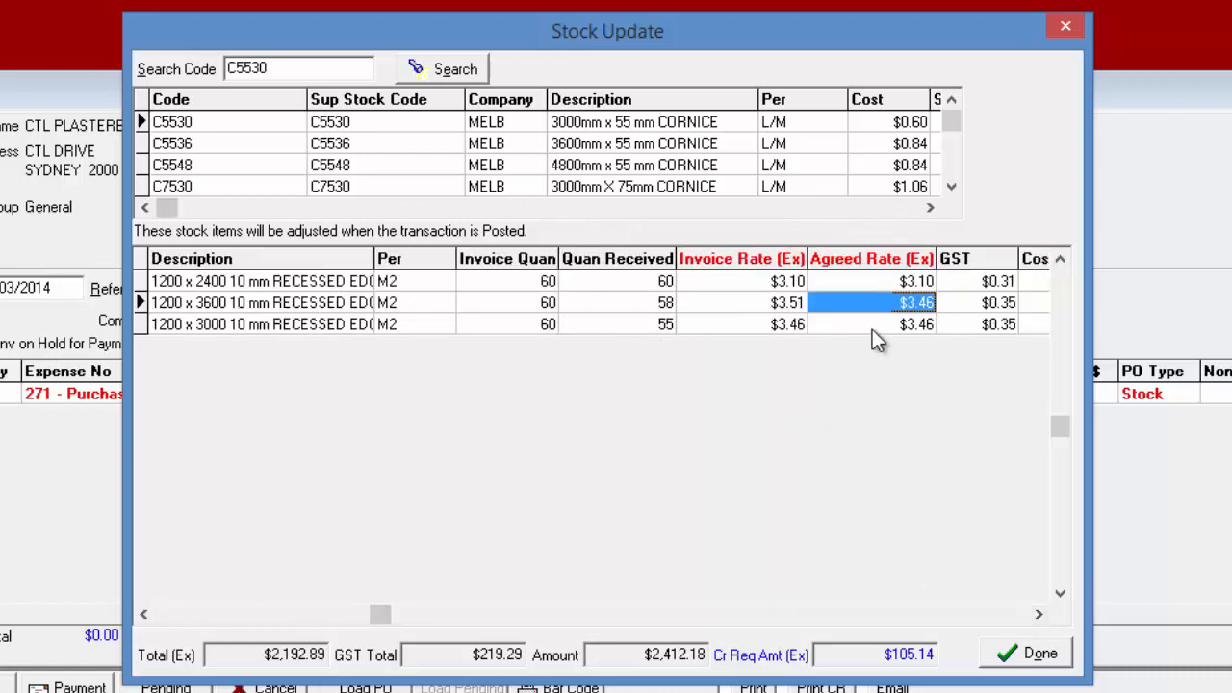
pyautogui.click(1032, 658)
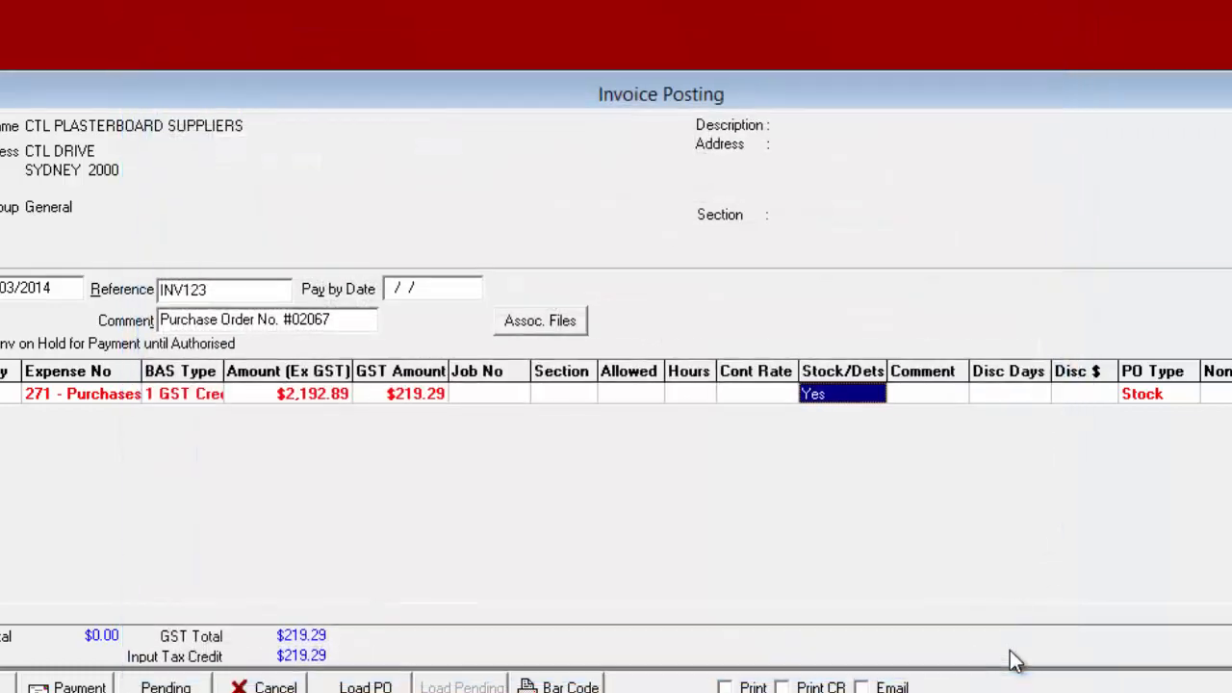
# Open the invoice line's Cr Comment, review the rate, damaged-item and short-quantity claims for R101236 and R101230, and close it unchanged.
pyautogui.click(1151, 549)
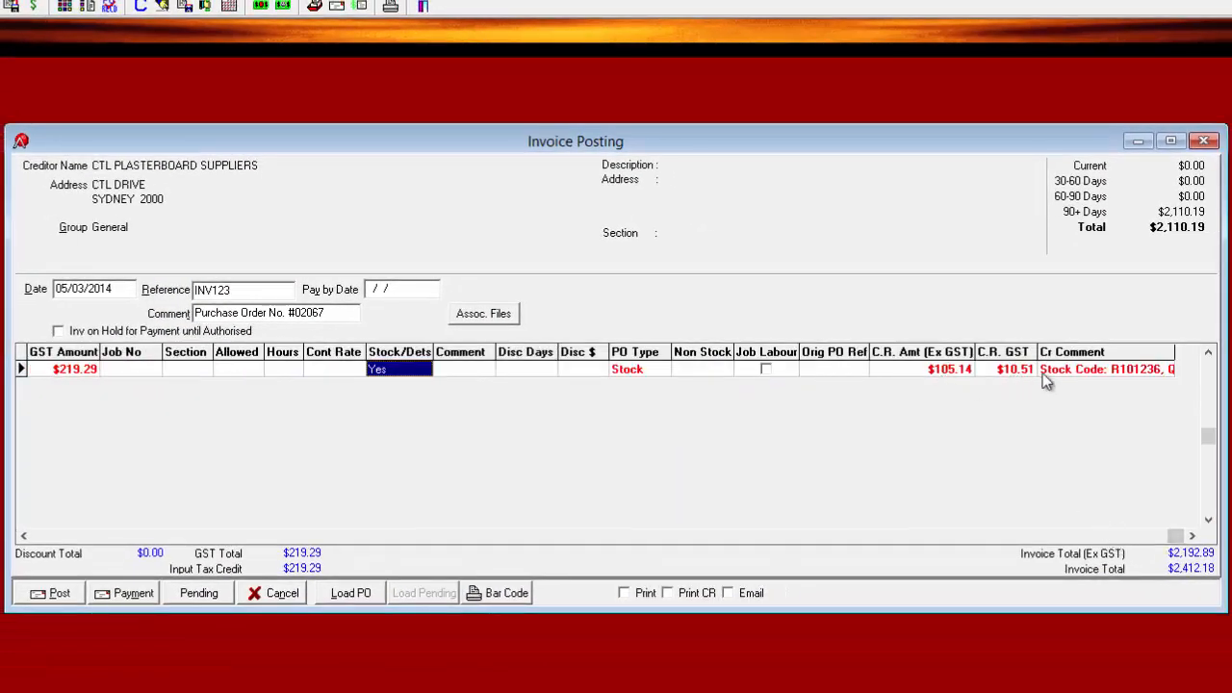
pyautogui.doubleClick(1069, 369)
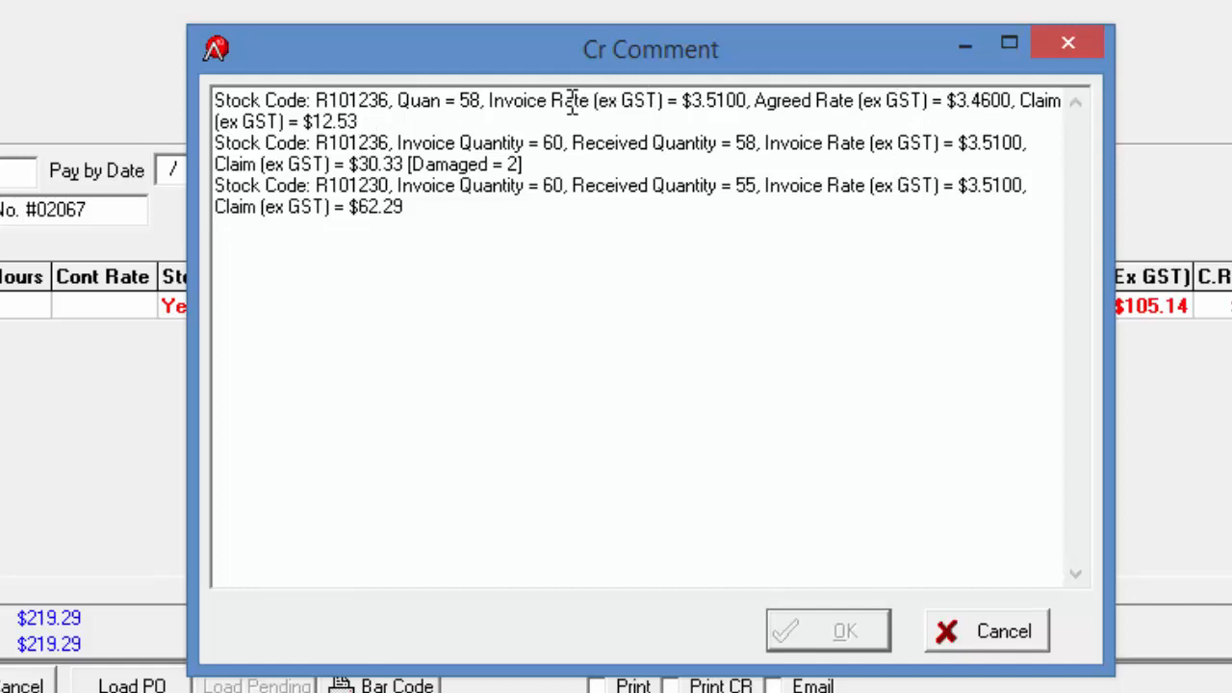
pyautogui.moveTo(563, 100); pyautogui.dragTo(724, 100)
pyautogui.moveTo(1014, 100); pyautogui.dragTo(887, 100)
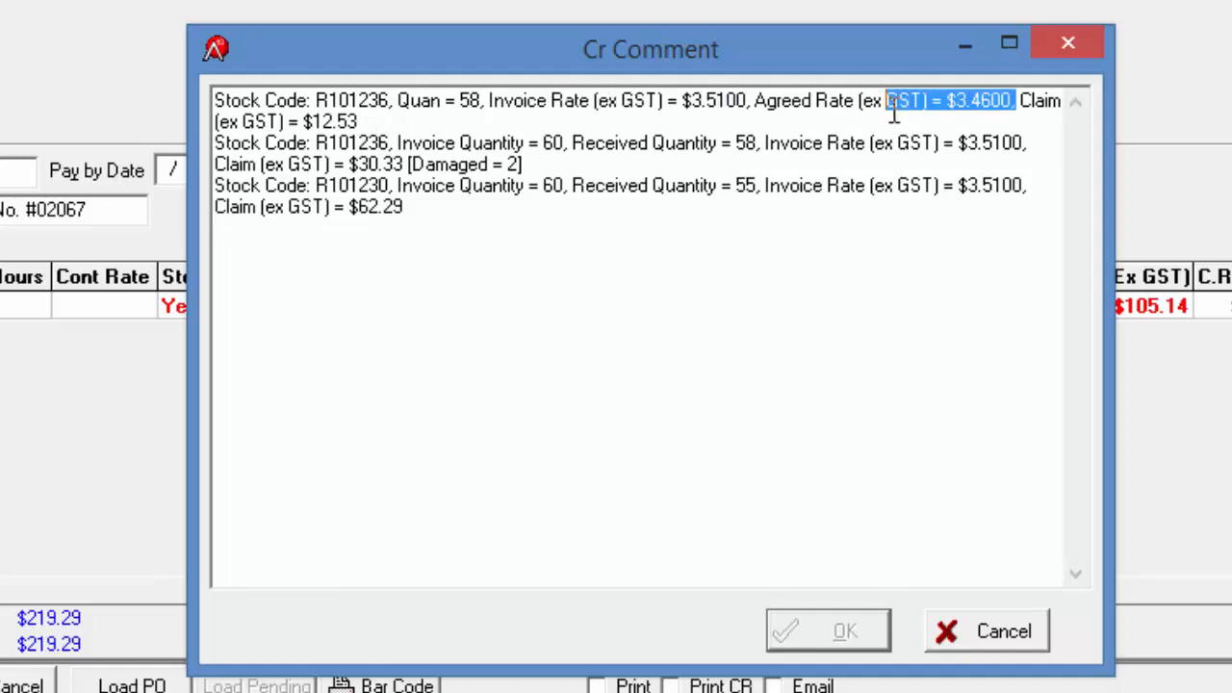
pyautogui.moveTo(495, 100); pyautogui.dragTo(456, 100)
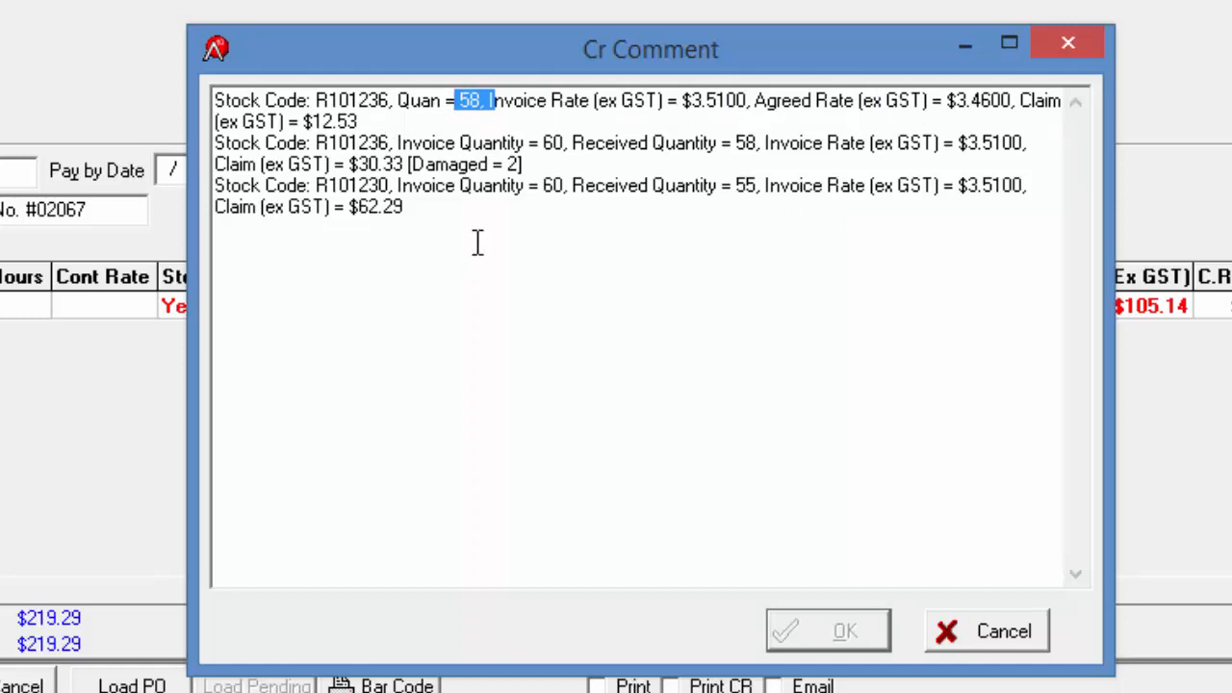
pyautogui.click(535, 165)
pyautogui.moveTo(534, 164); pyautogui.dragTo(408, 164)
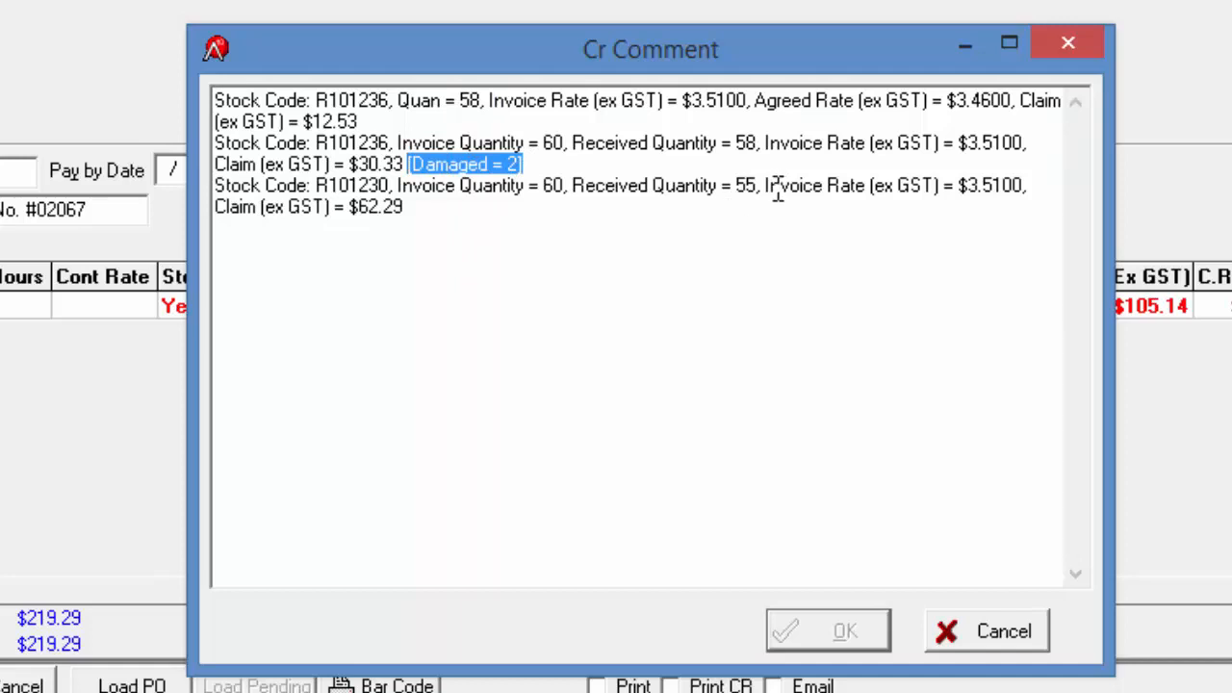
pyautogui.moveTo(782, 186); pyautogui.dragTo(460, 185)
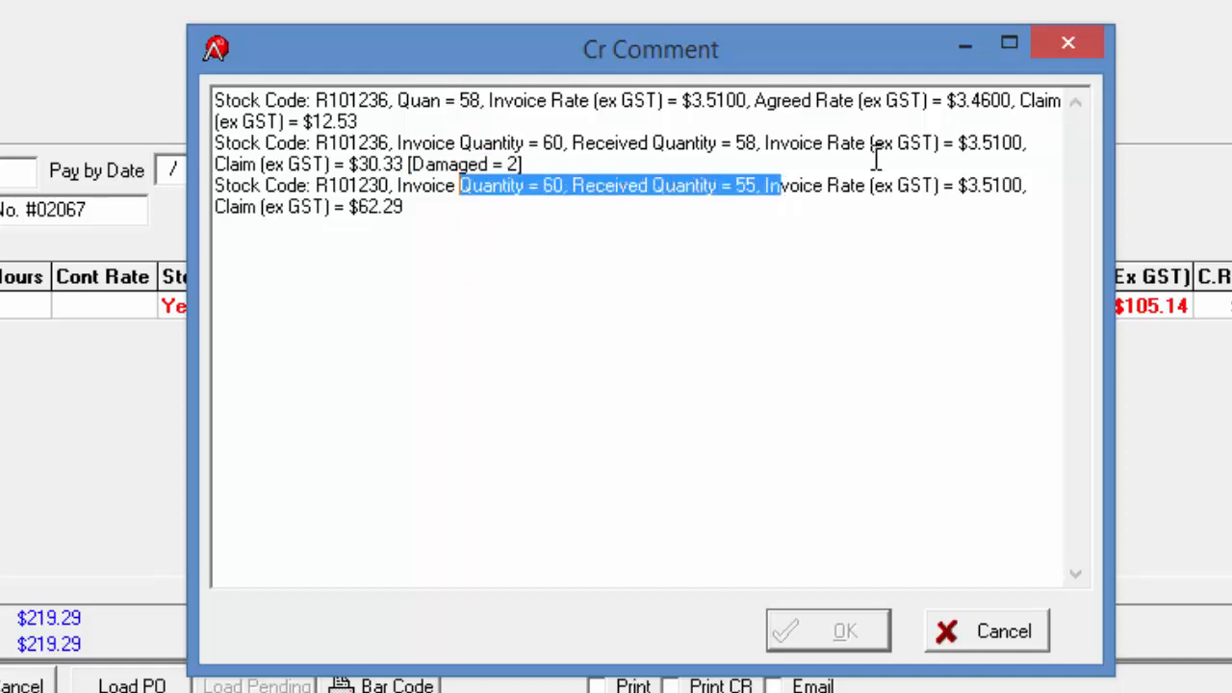
pyautogui.click(1004, 632)
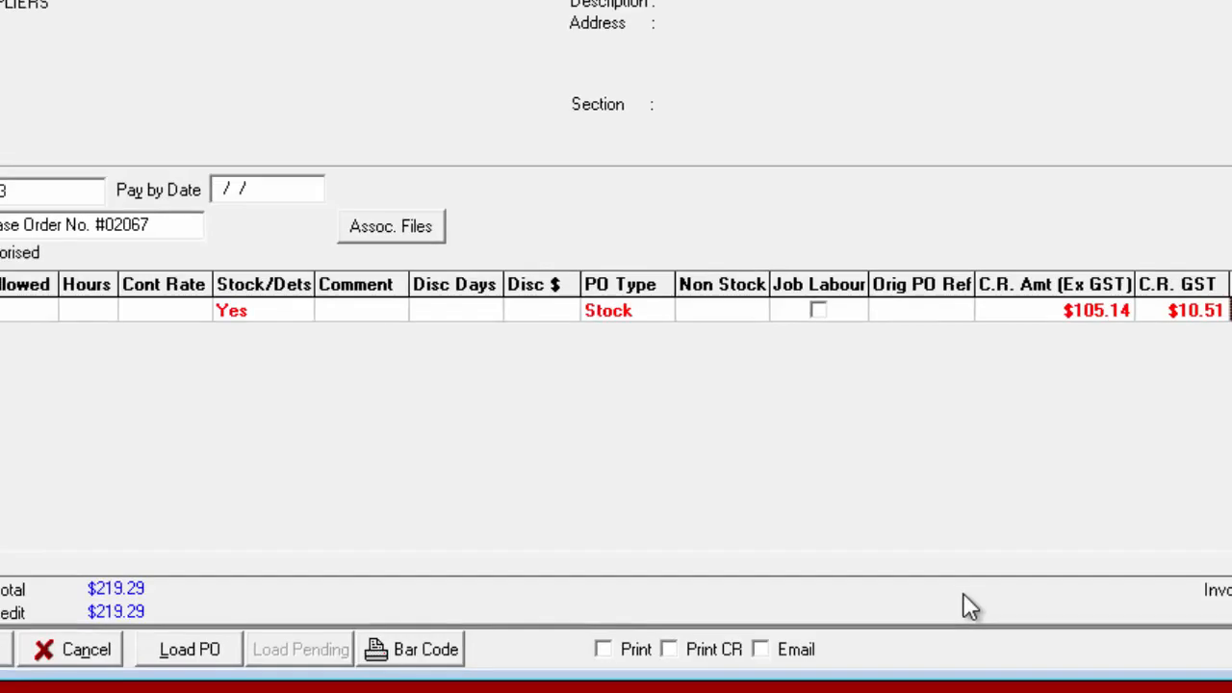
# Add an invoice line for expense 368 - Freight & Cartage with an Amount (Ex GST) of 85 and check its GST.
pyautogui.click(55, 488)
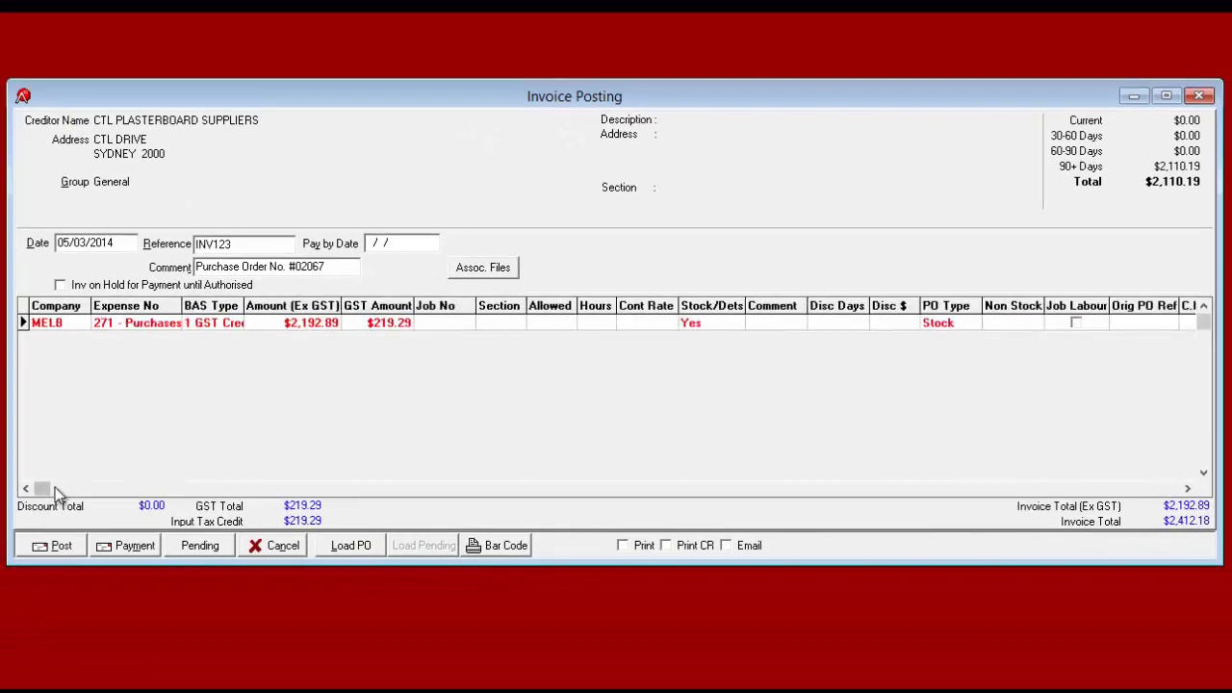
pyautogui.click(135, 322)
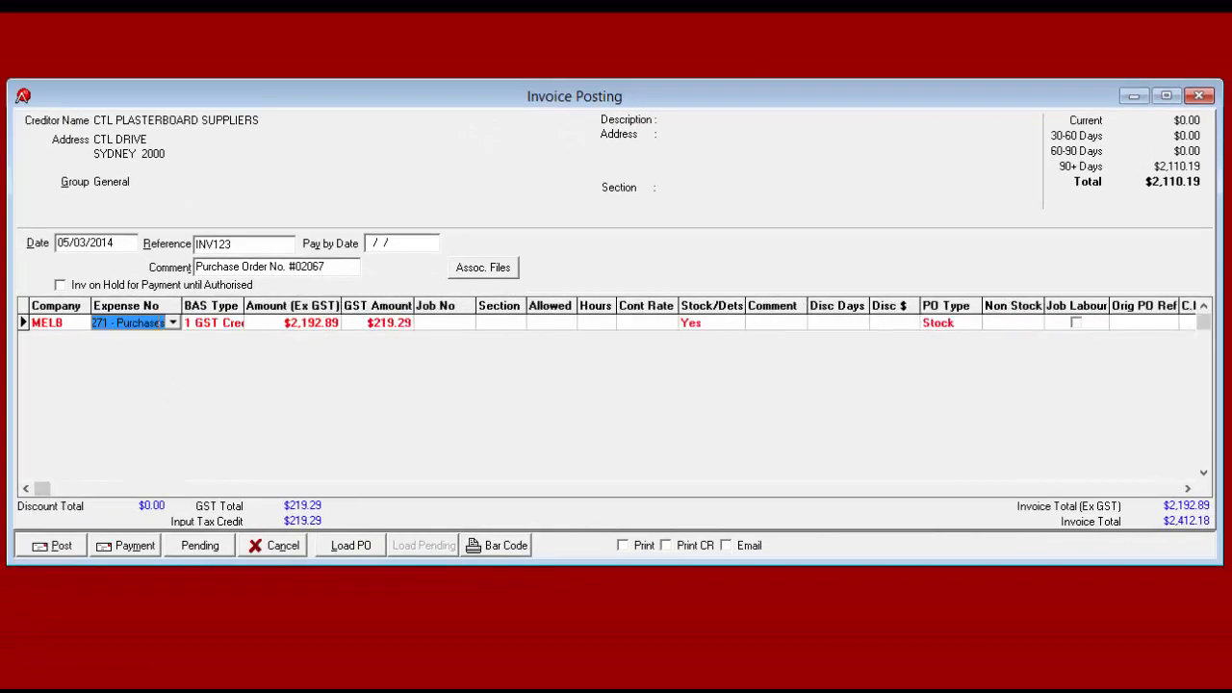
pyautogui.press('Down')
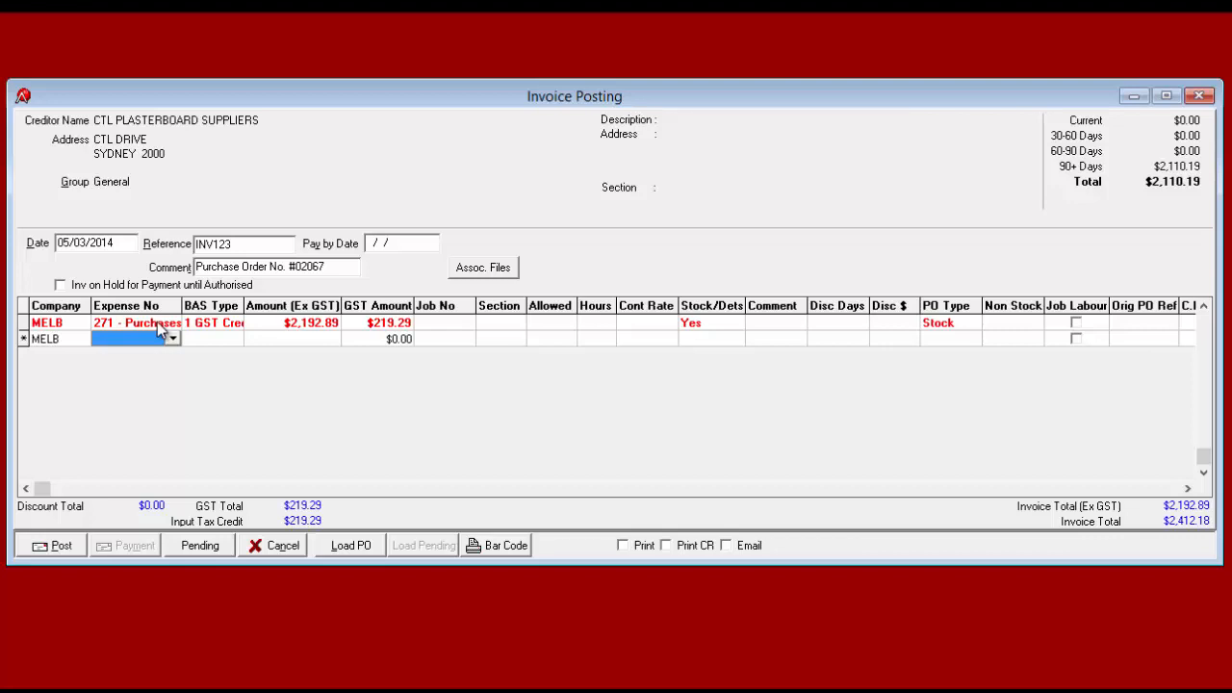
pyautogui.click(157, 330)
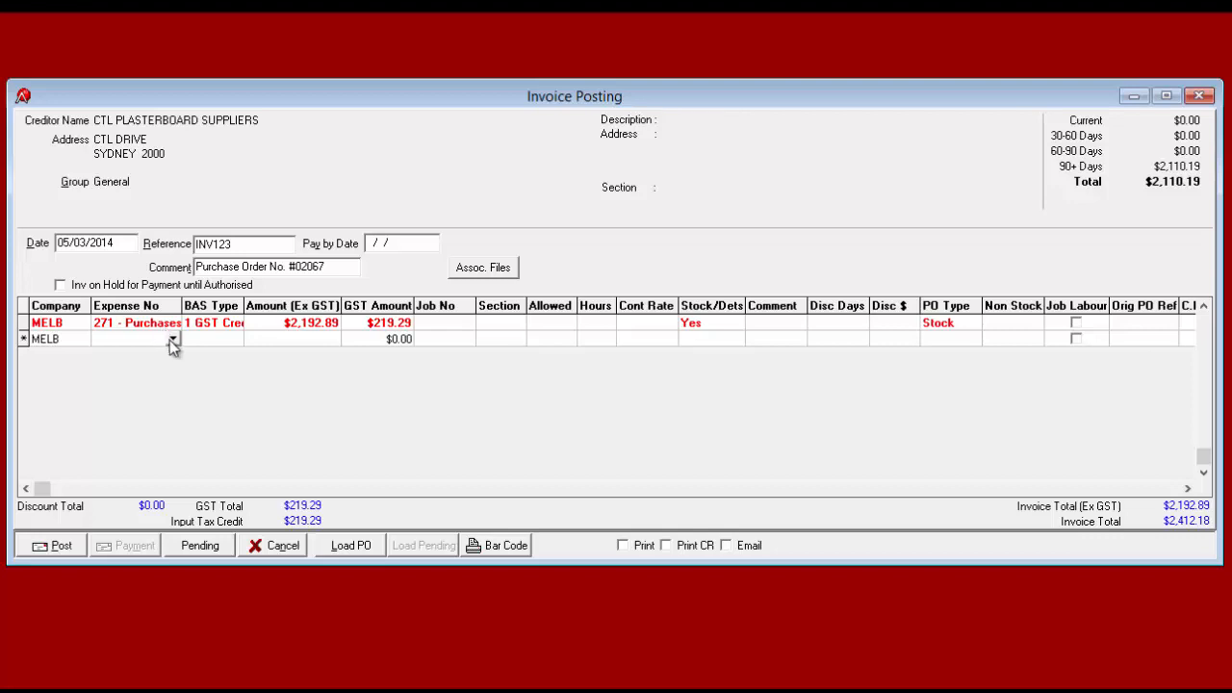
pyautogui.click(173, 339)
pyautogui.write('368')
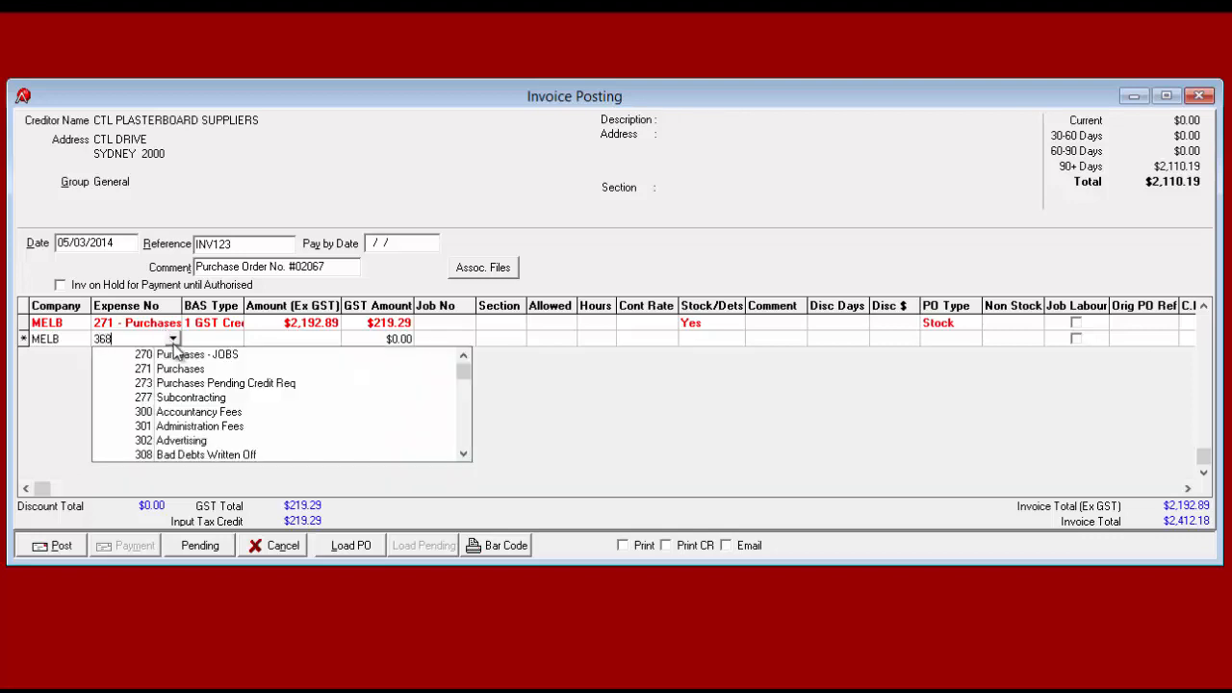
pyautogui.press('Return')
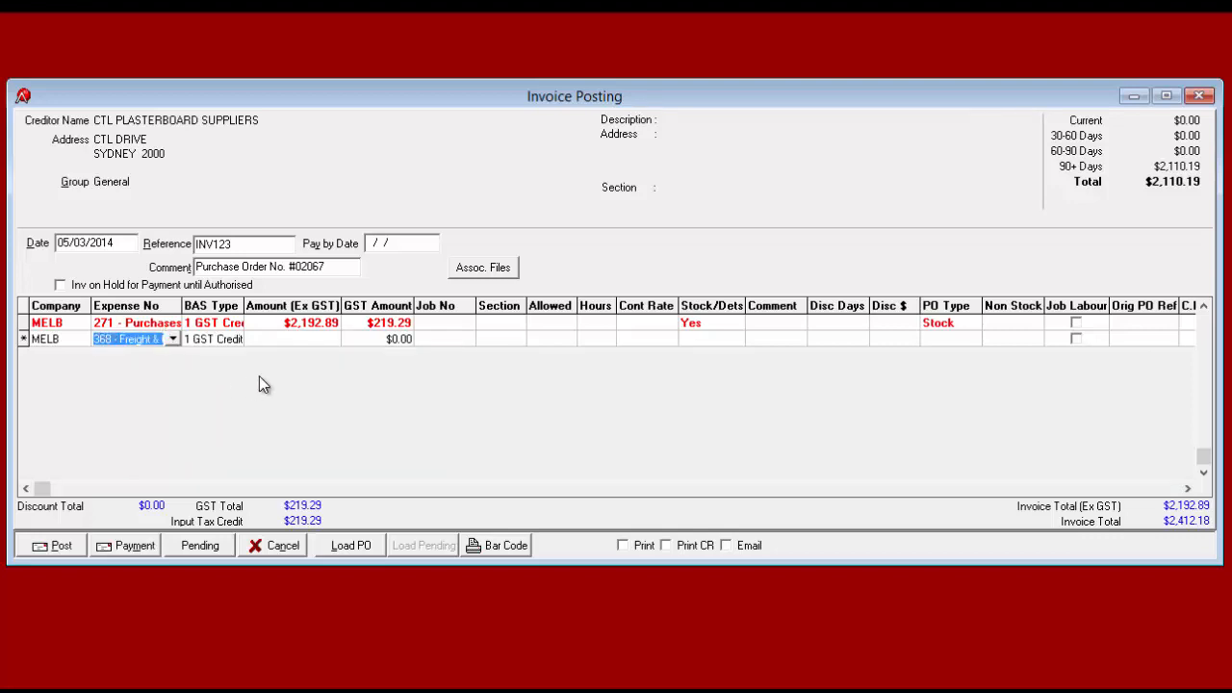
pyautogui.click(294, 340)
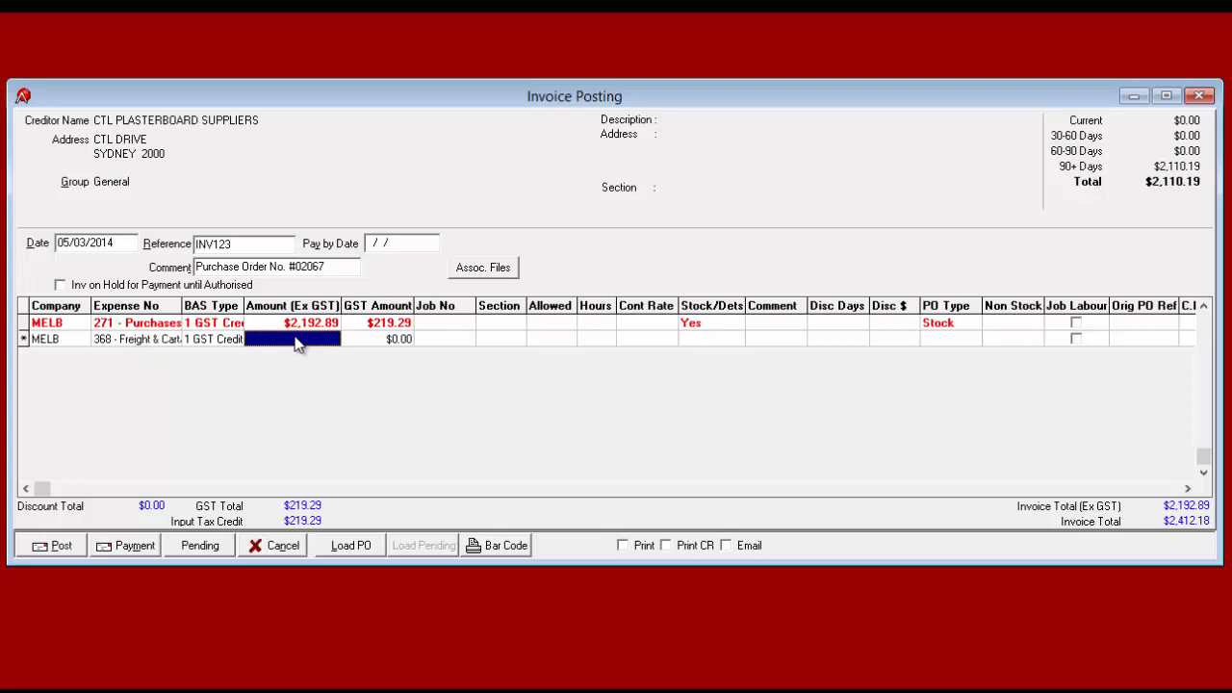
pyautogui.write('85')
pyautogui.press('Up')
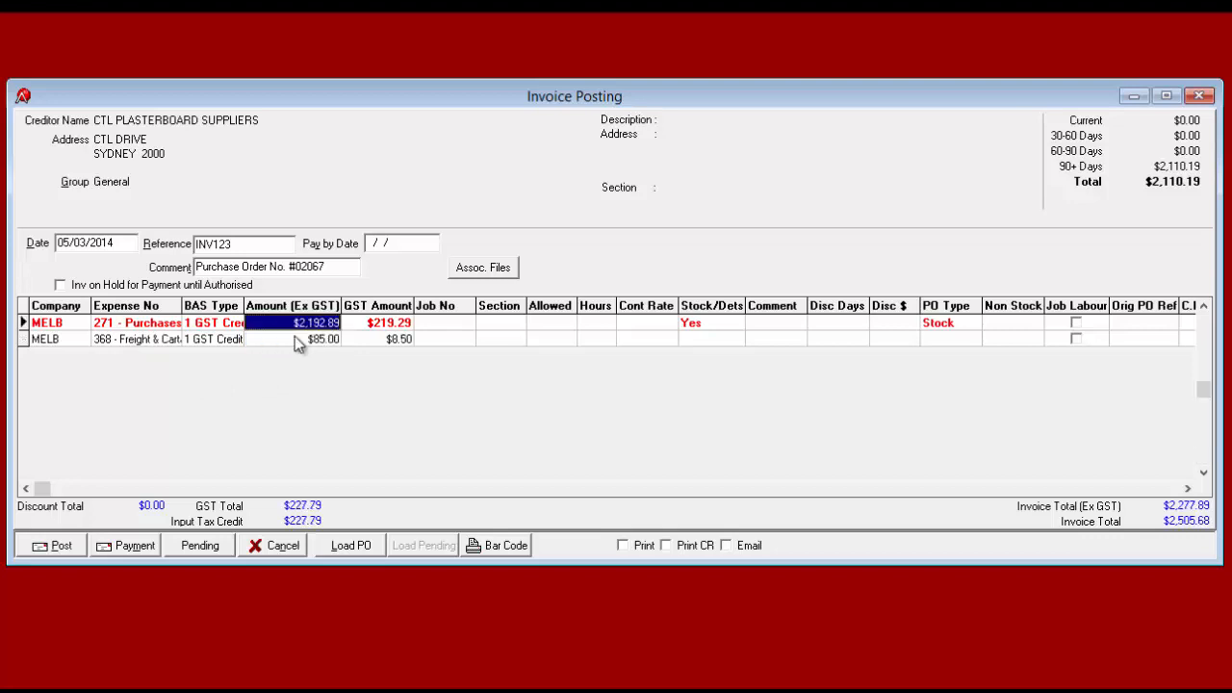
pyautogui.click(385, 343)
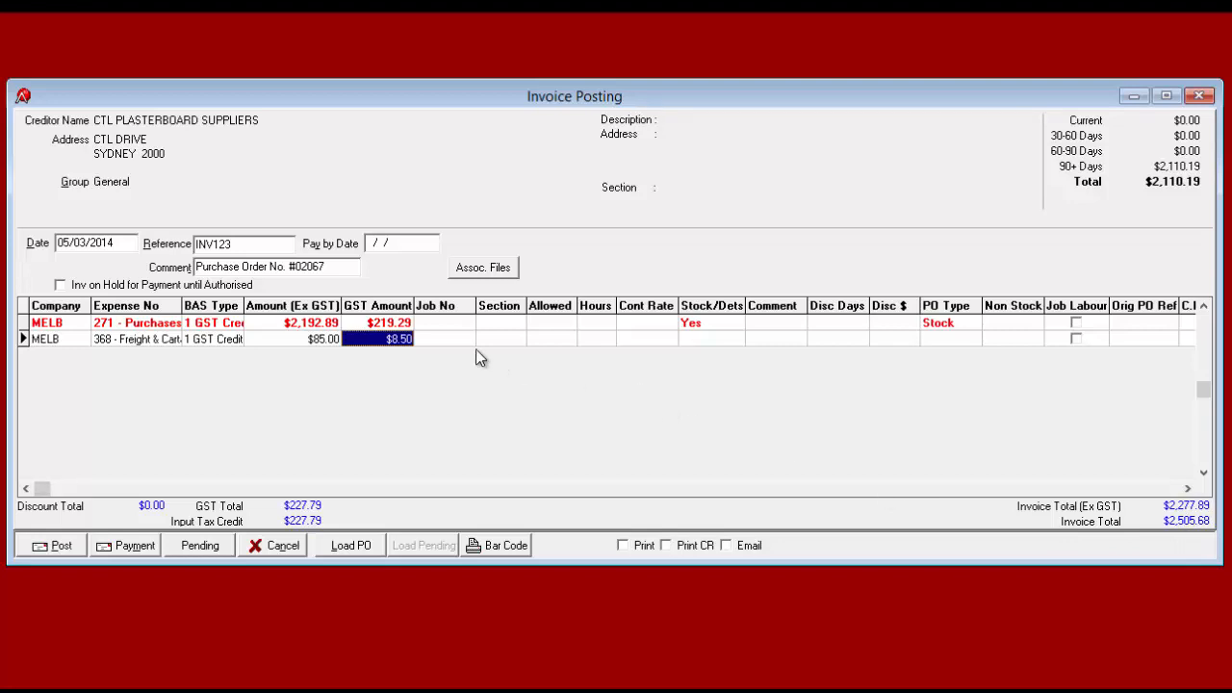
# Check the purchase line's credit request amount, reopen its stock details and compare the 1200 x 3600 board's invoice and agreed rates.
pyautogui.click(1081, 489)
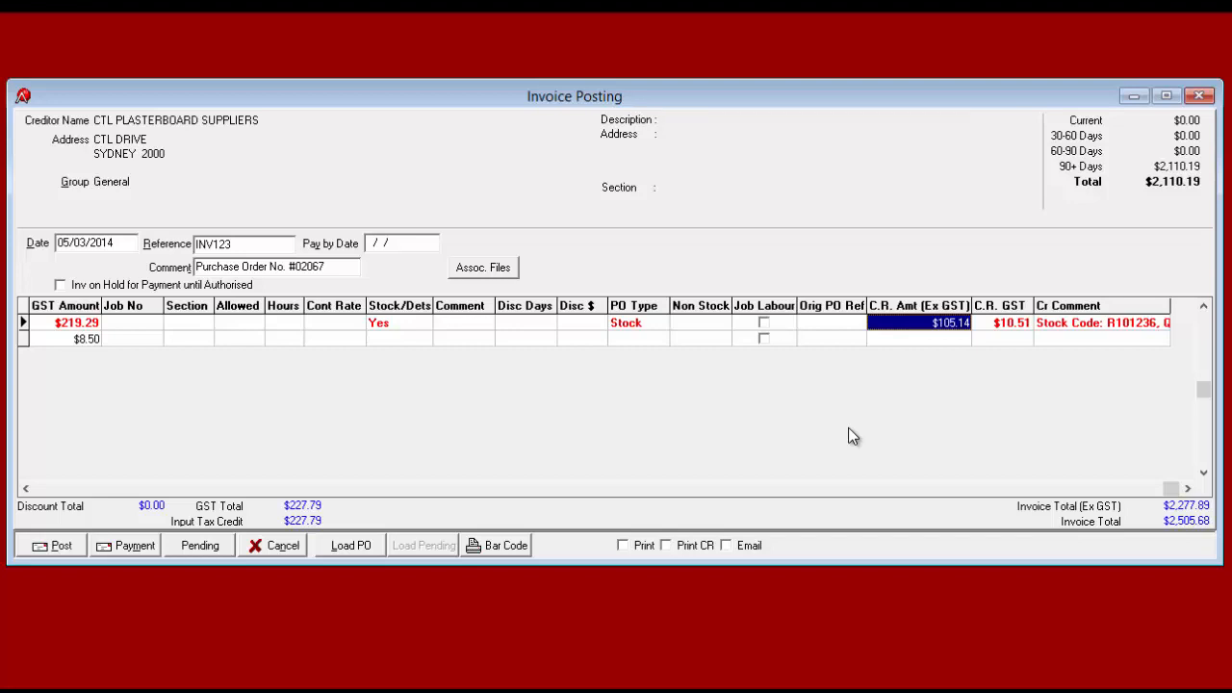
pyautogui.click(400, 319)
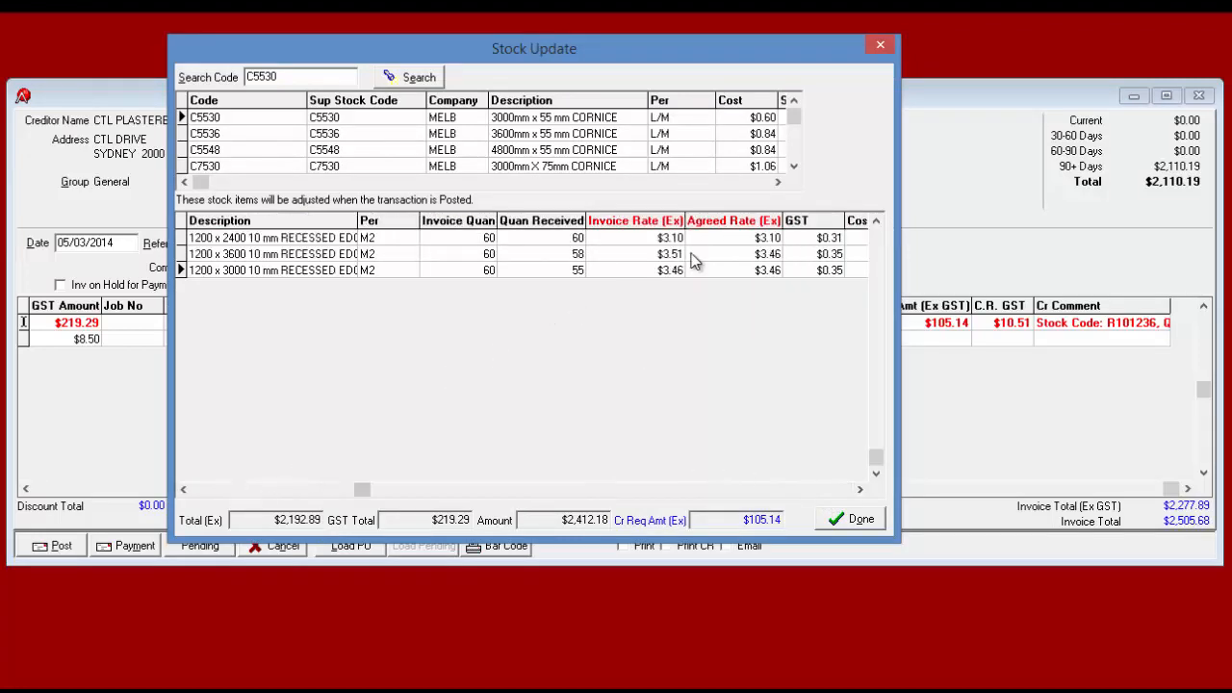
pyautogui.click(740, 254)
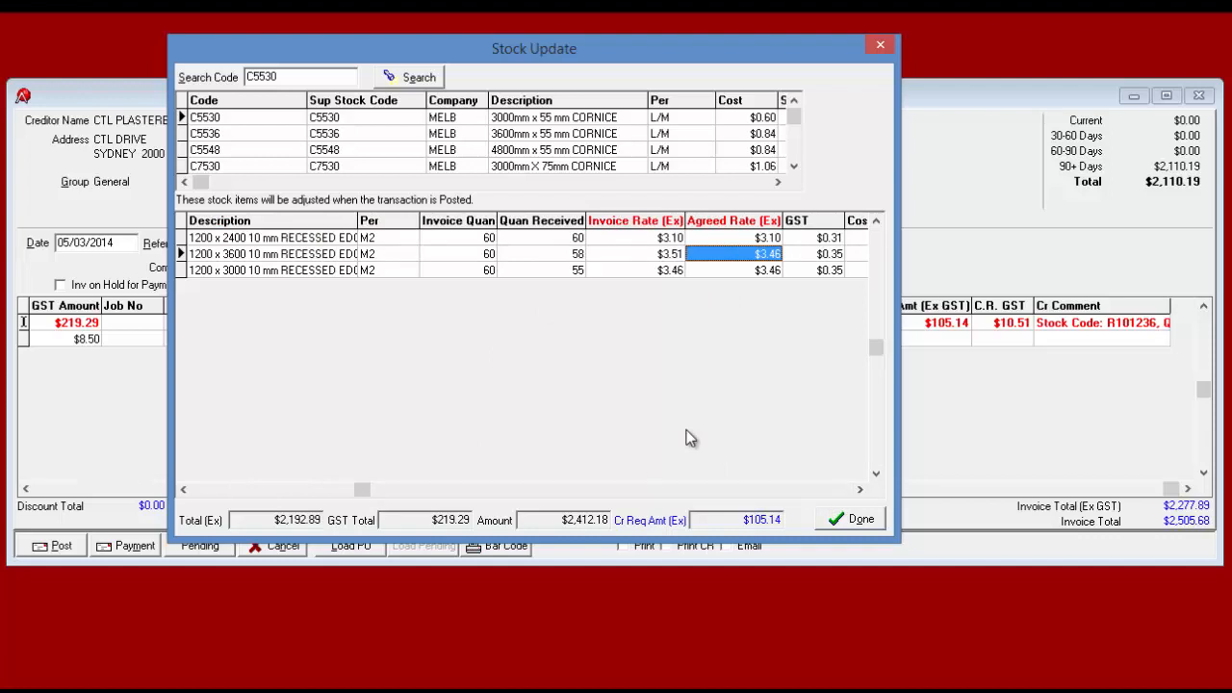
pyautogui.click(661, 255)
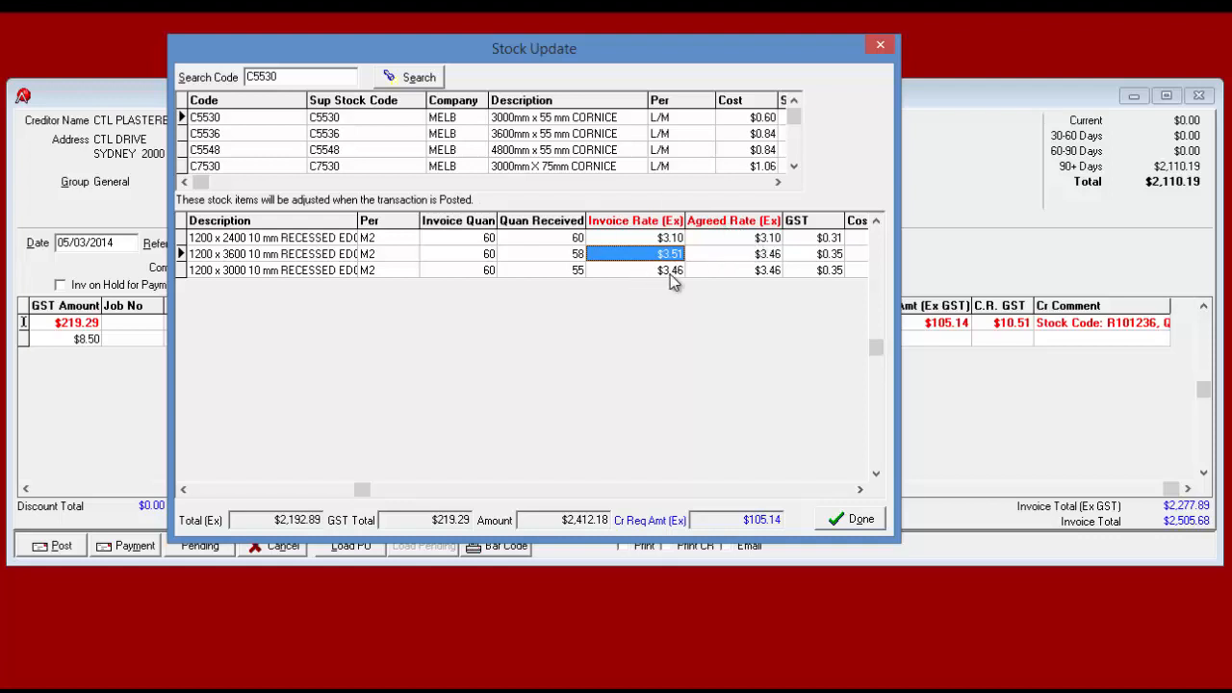
pyautogui.click(733, 255)
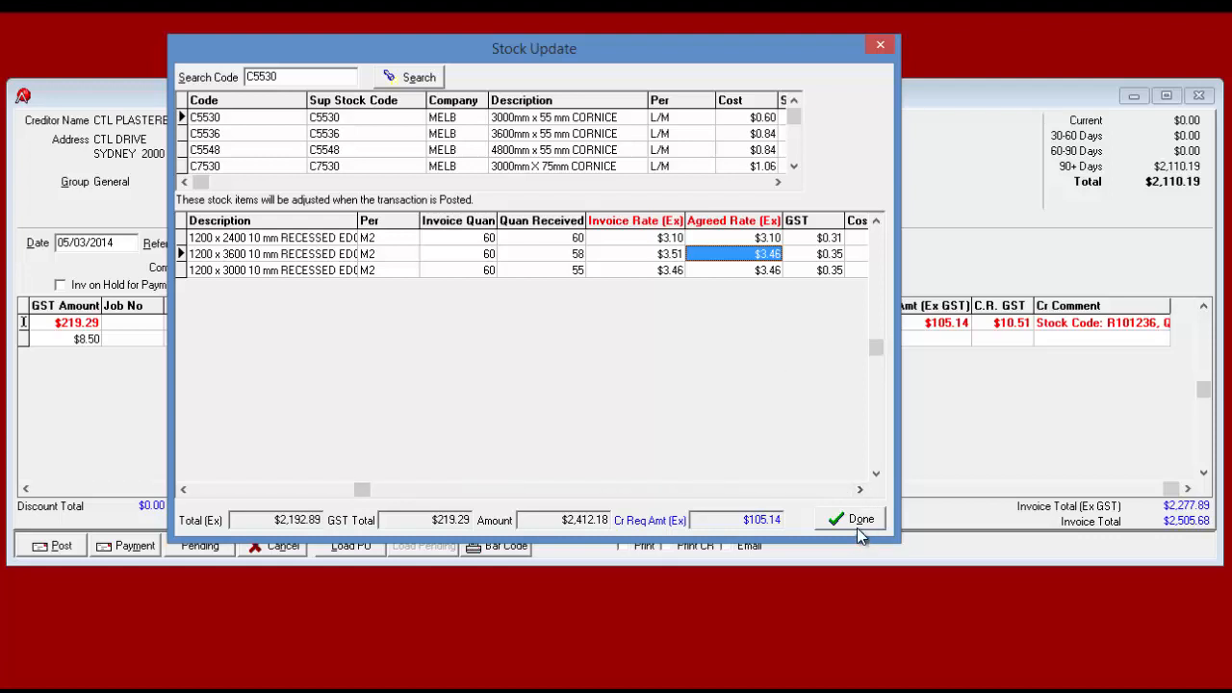
# Identify the stock code of the 1200 x 3600 board, review its agreed and invoice rates again, and close the stock details.
pyautogui.click(209, 490)
pyautogui.click(213, 255)
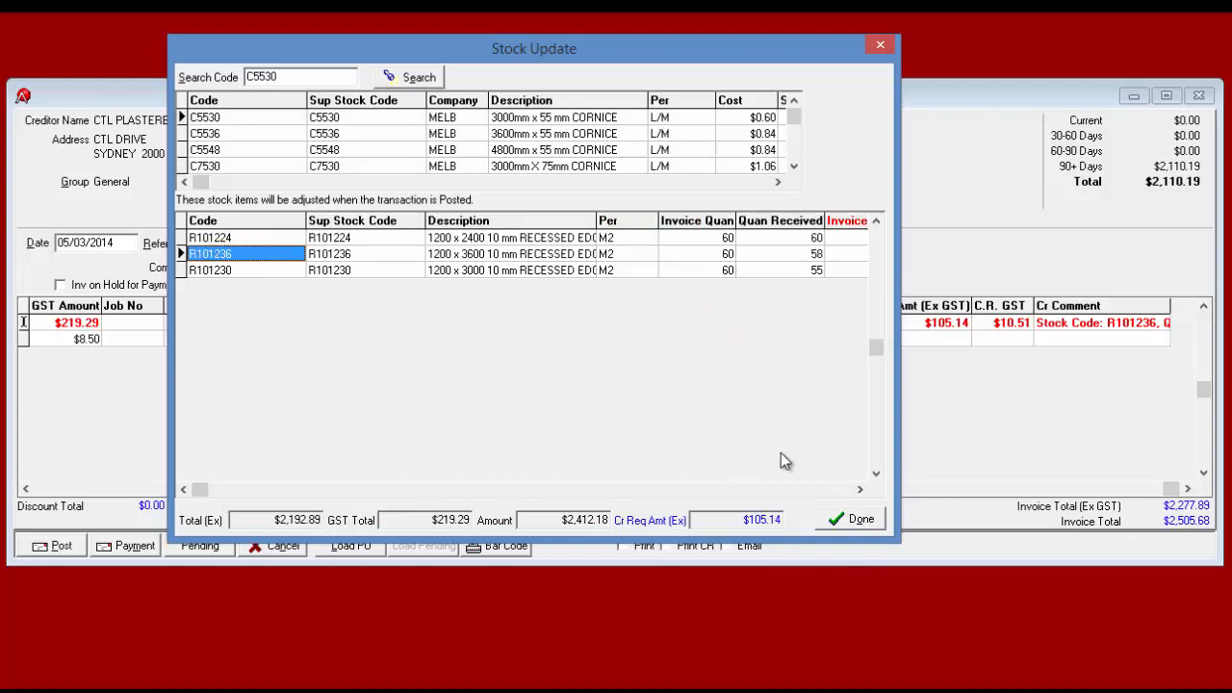
pyautogui.click(861, 489)
pyautogui.click(862, 489)
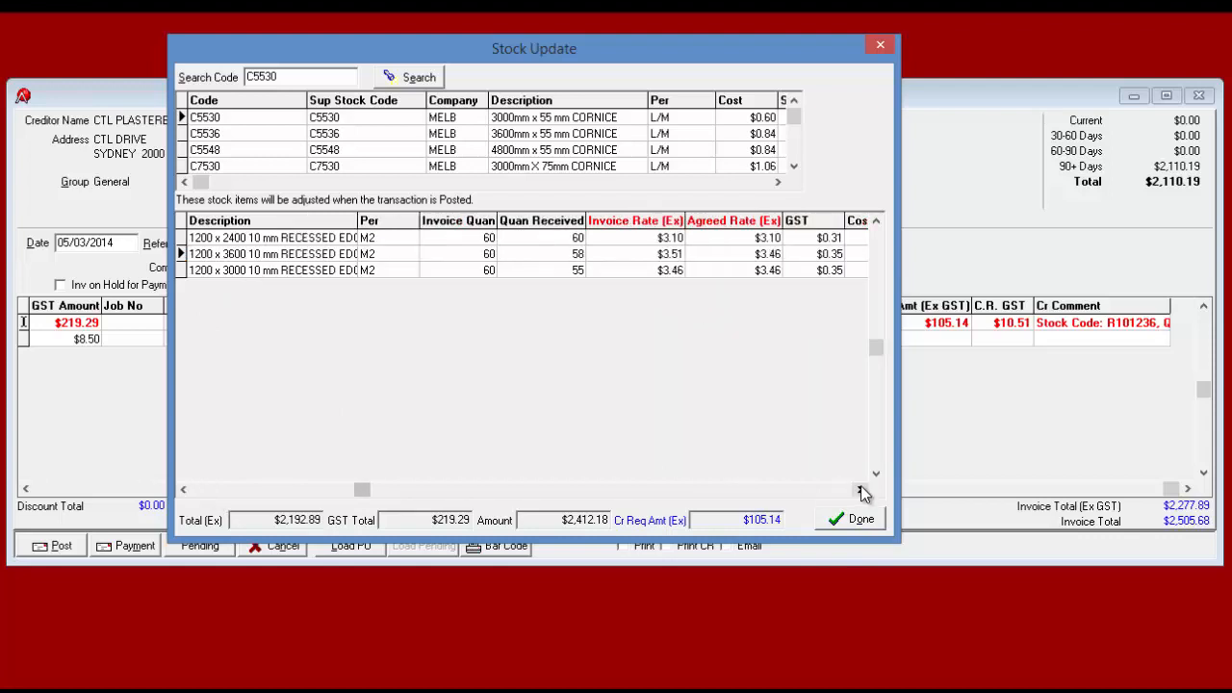
pyautogui.click(748, 257)
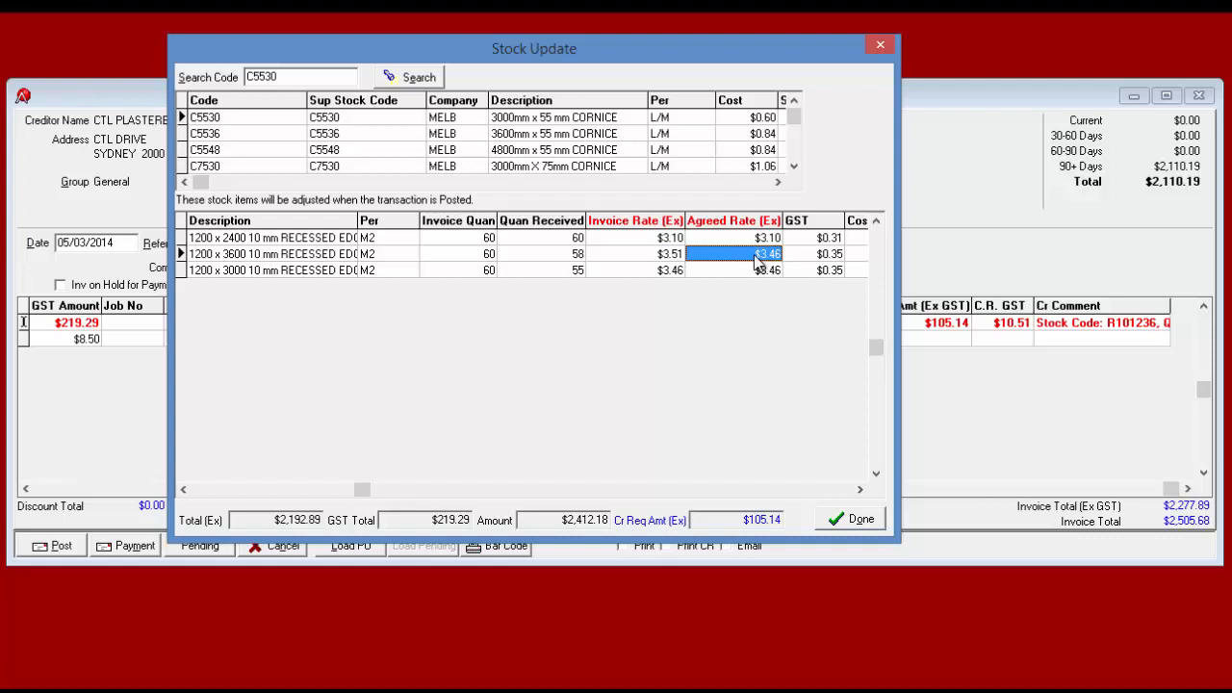
pyautogui.click(662, 256)
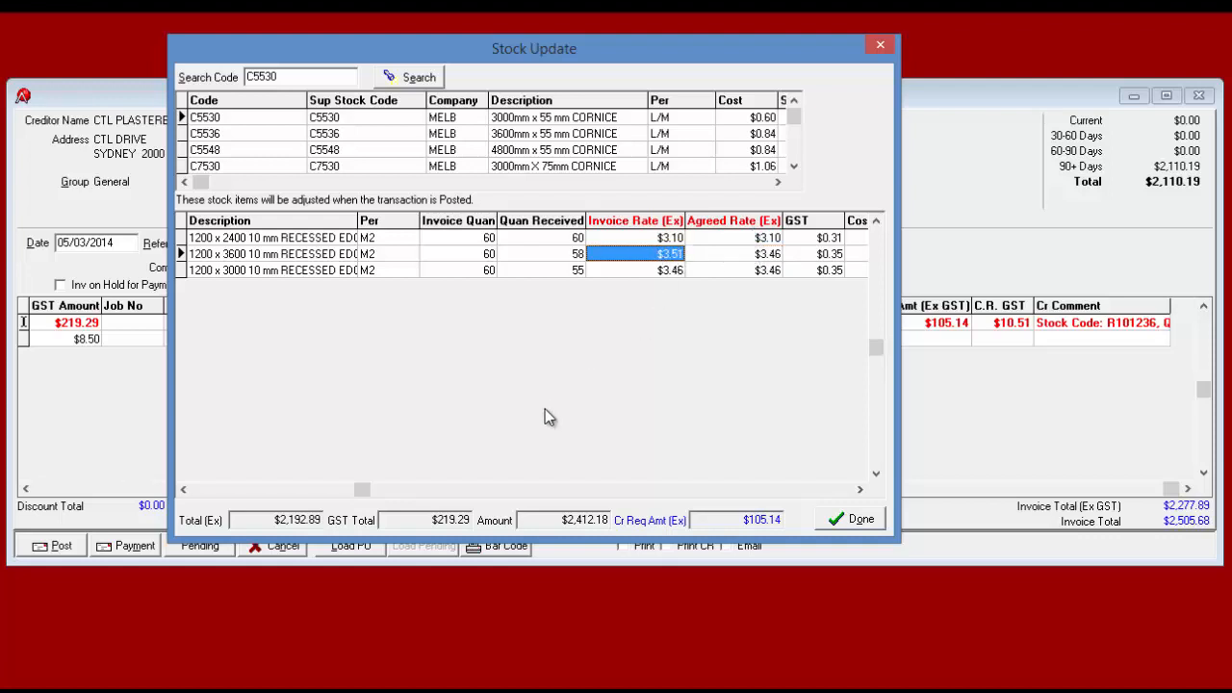
pyautogui.click(849, 519)
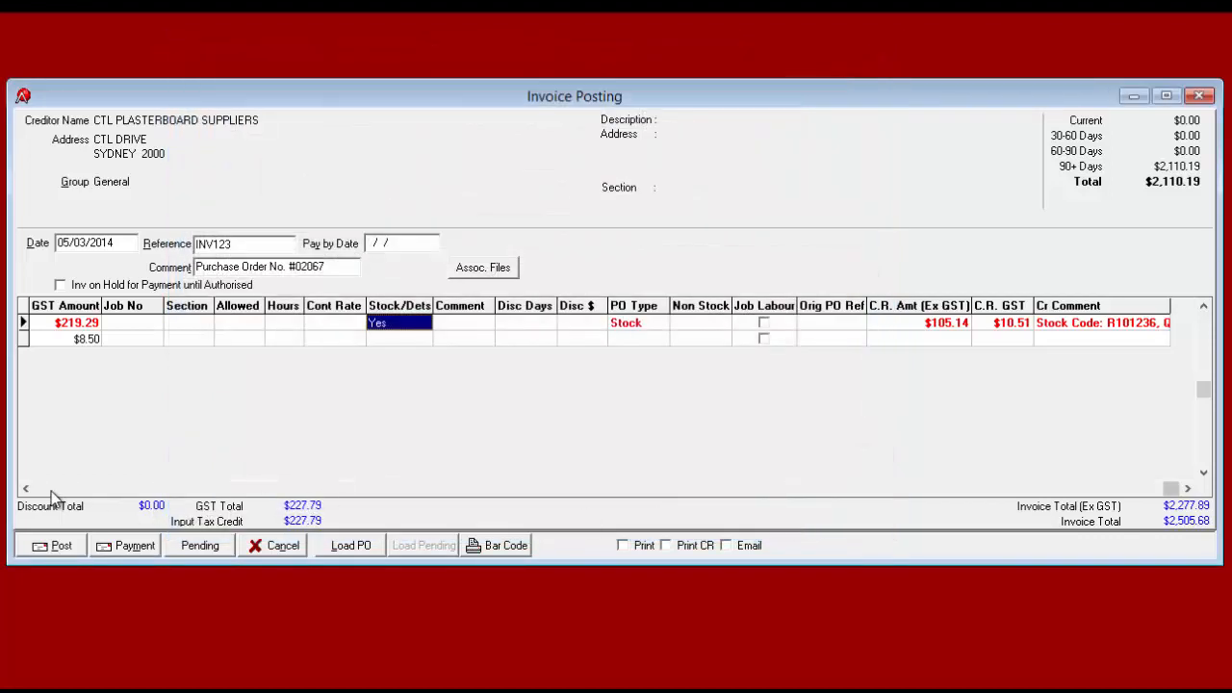
# Widen the Expense No column of the invoice lines so the full expense names fit.
pyautogui.click(51, 489)
pyautogui.click(138, 323)
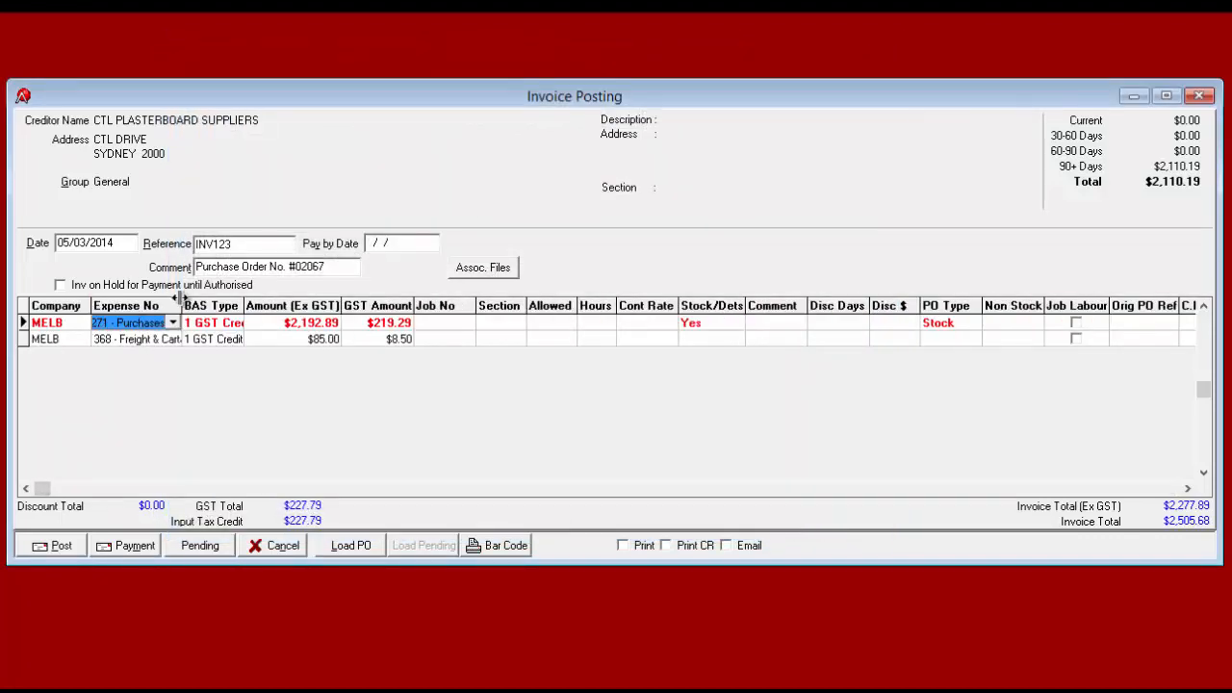
pyautogui.moveTo(179, 299); pyautogui.dragTo(234, 304)
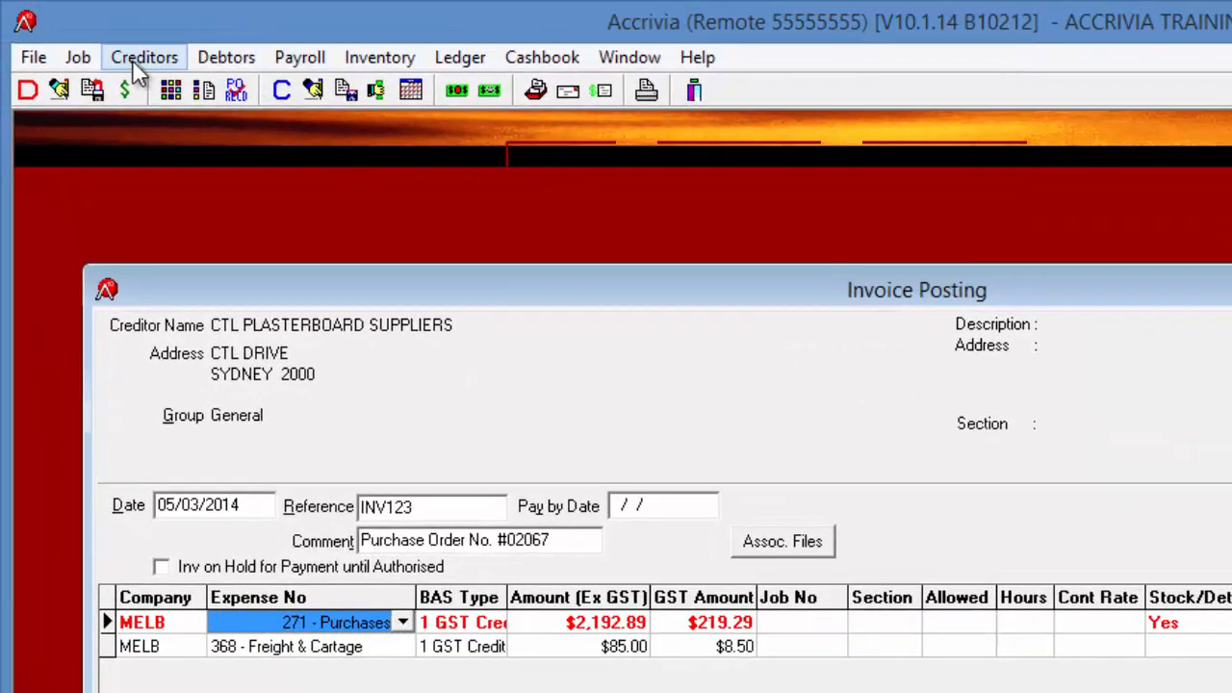
# Open the creditor expense file, check account 273 Purchases Pending Credit Req and its GL account link, and close the file.
pyautogui.click(116, 37)
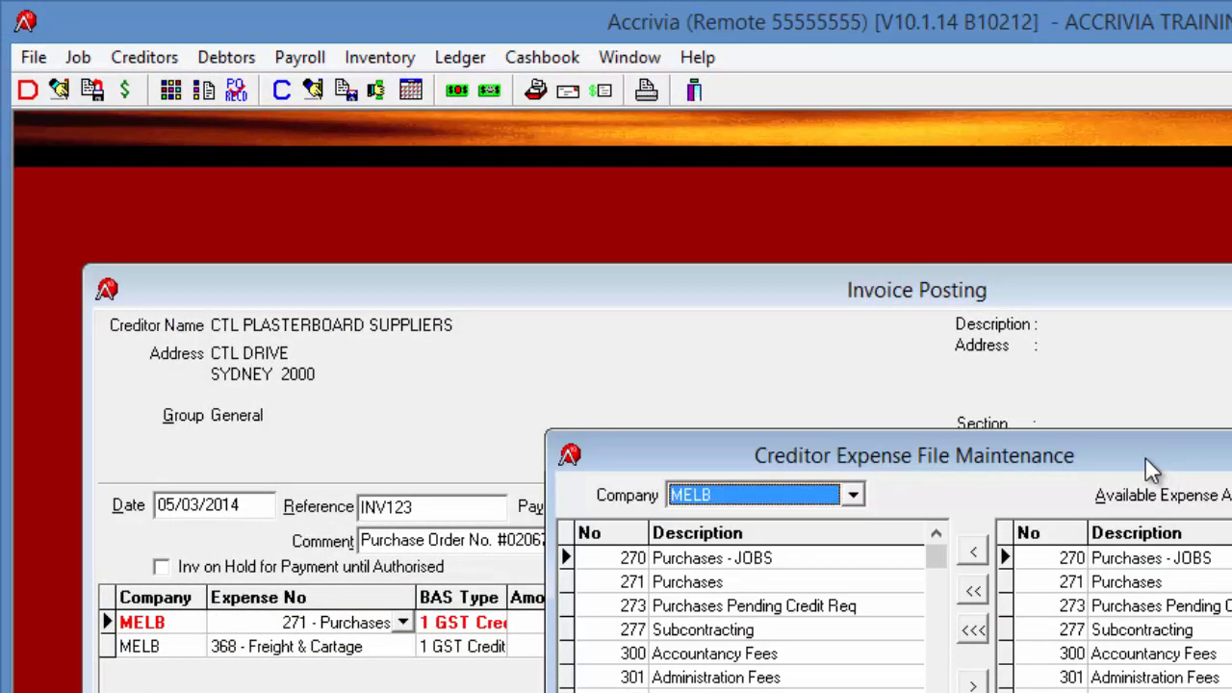
pyautogui.moveTo(1146, 458); pyautogui.dragTo(995, 241)
pyautogui.moveTo(1225, 630); pyautogui.dragTo(1183, 692)
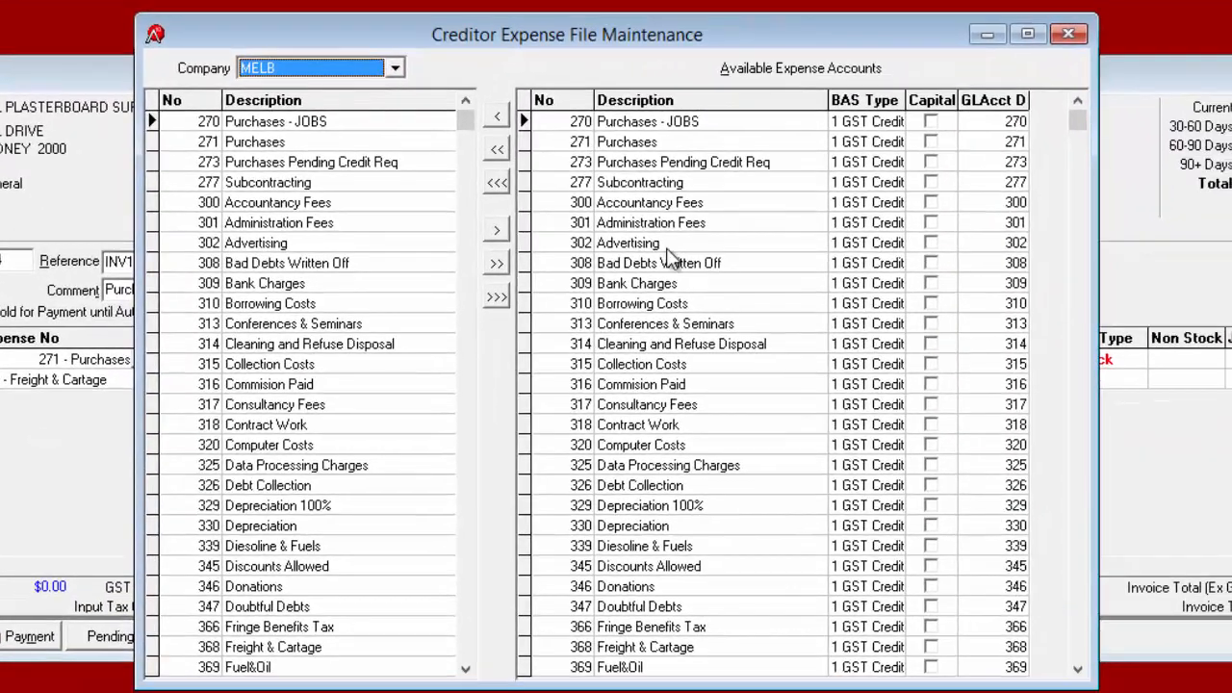
pyautogui.click(690, 189)
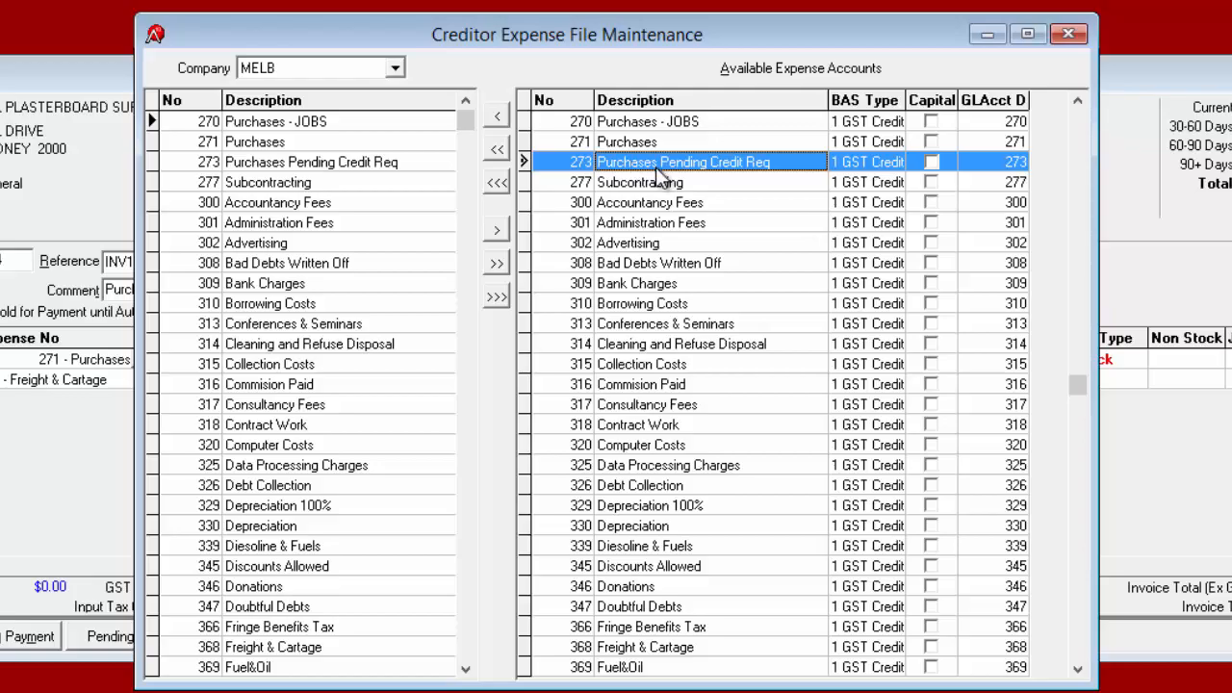
pyautogui.click(360, 9)
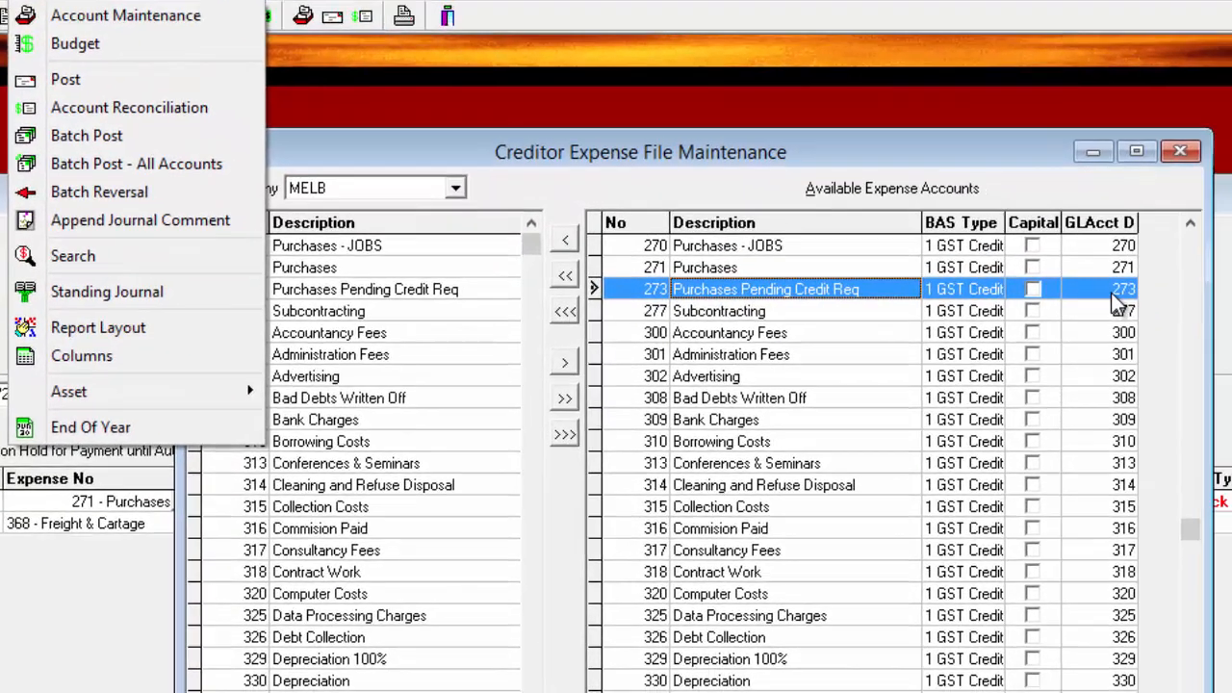
pyautogui.click(1119, 288)
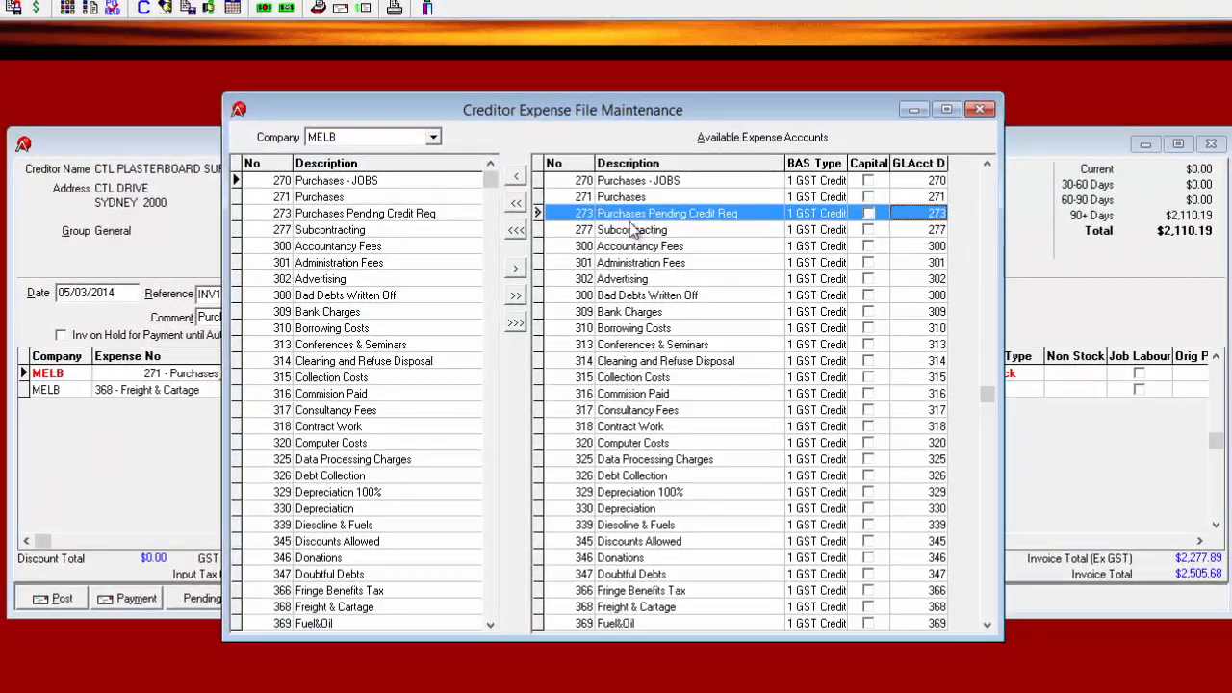
pyautogui.click(978, 109)
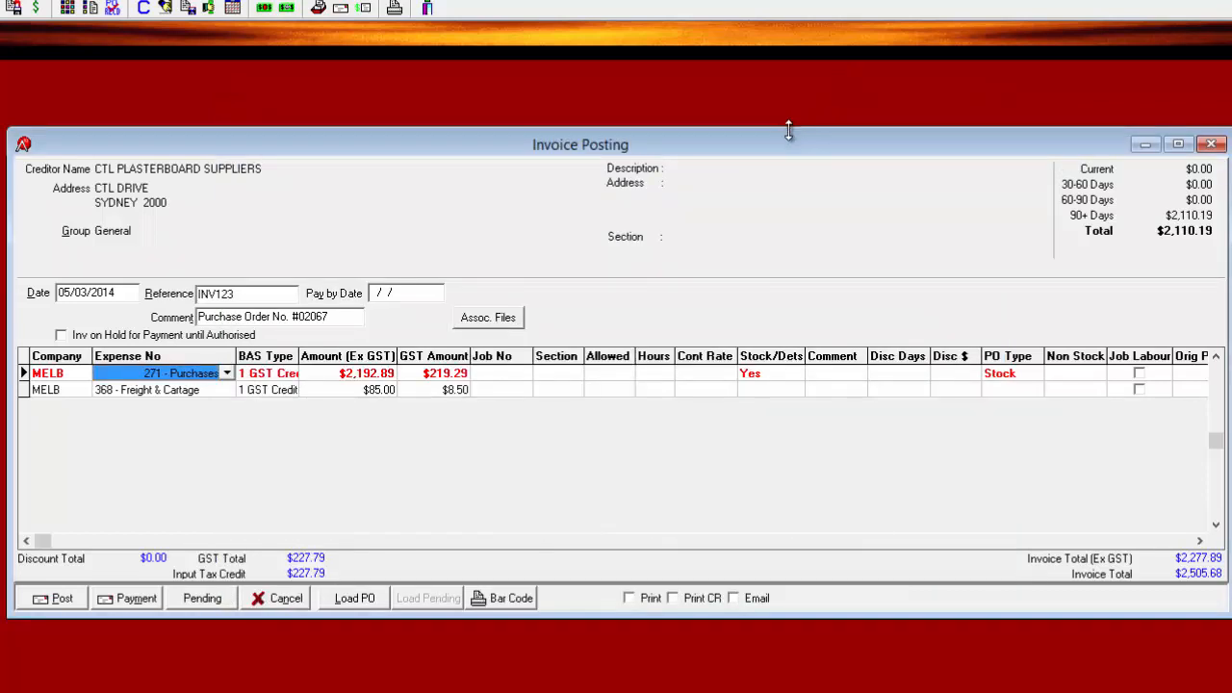
# Post invoice INV123 and open the CTL creditor record's postings in an enlarged window.
pyautogui.click(62, 599)
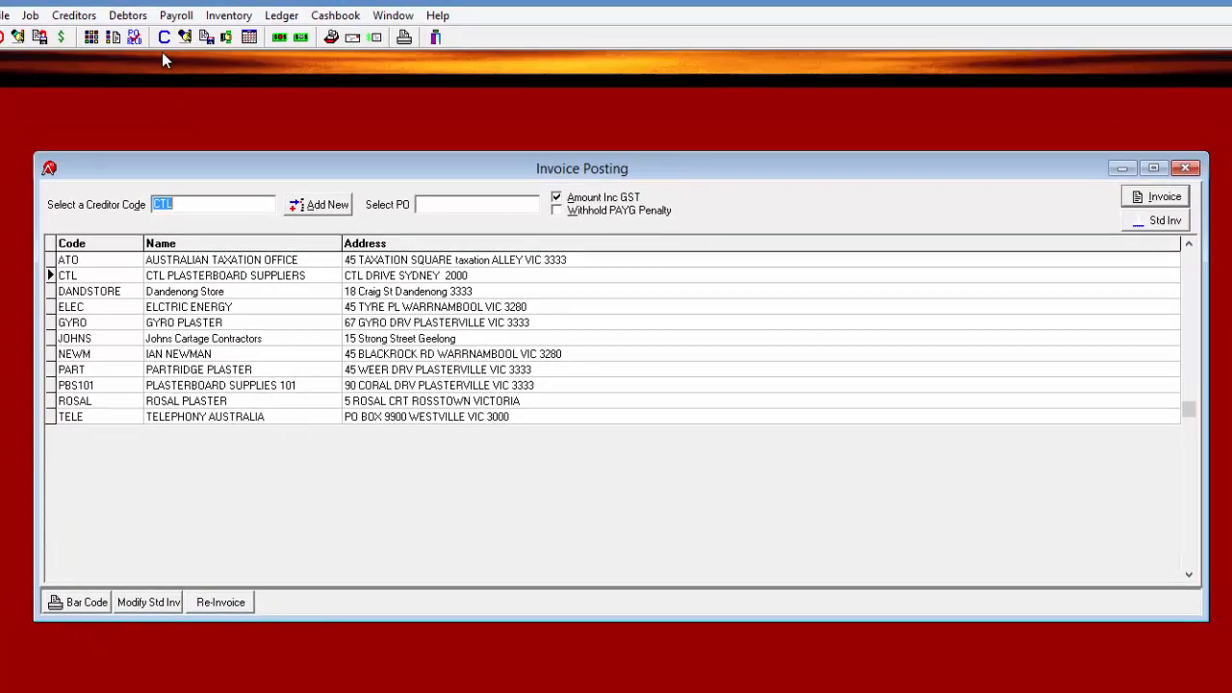
pyautogui.click(143, 8)
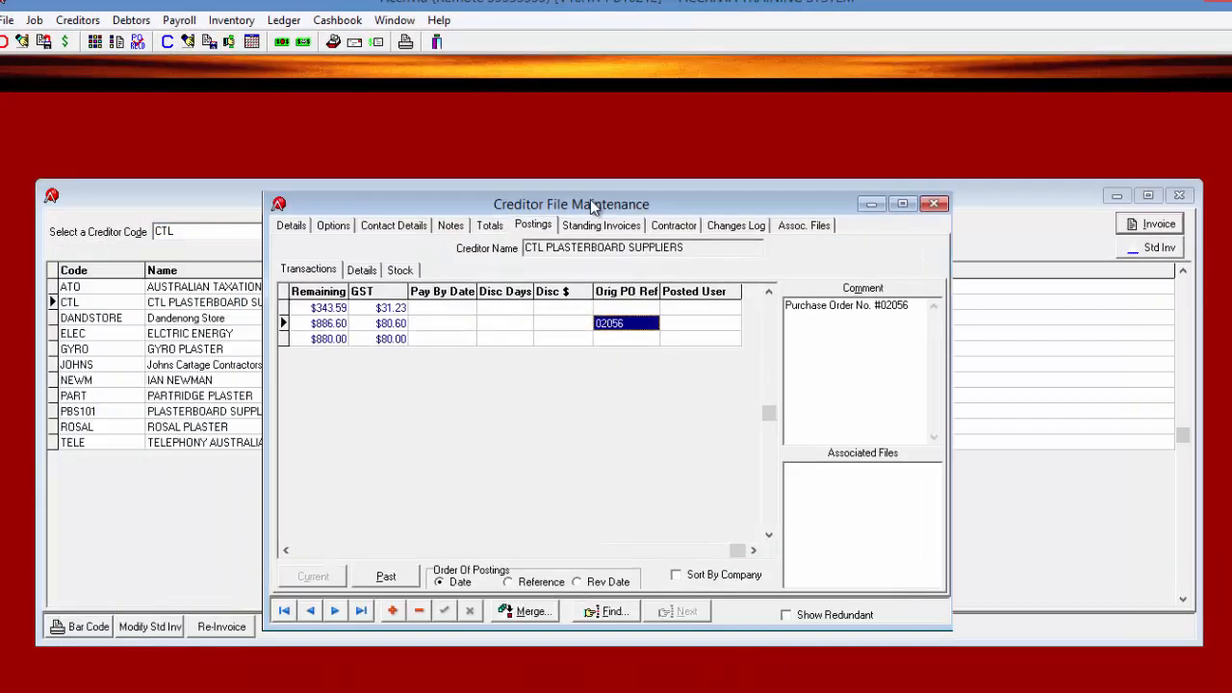
pyautogui.click(291, 224)
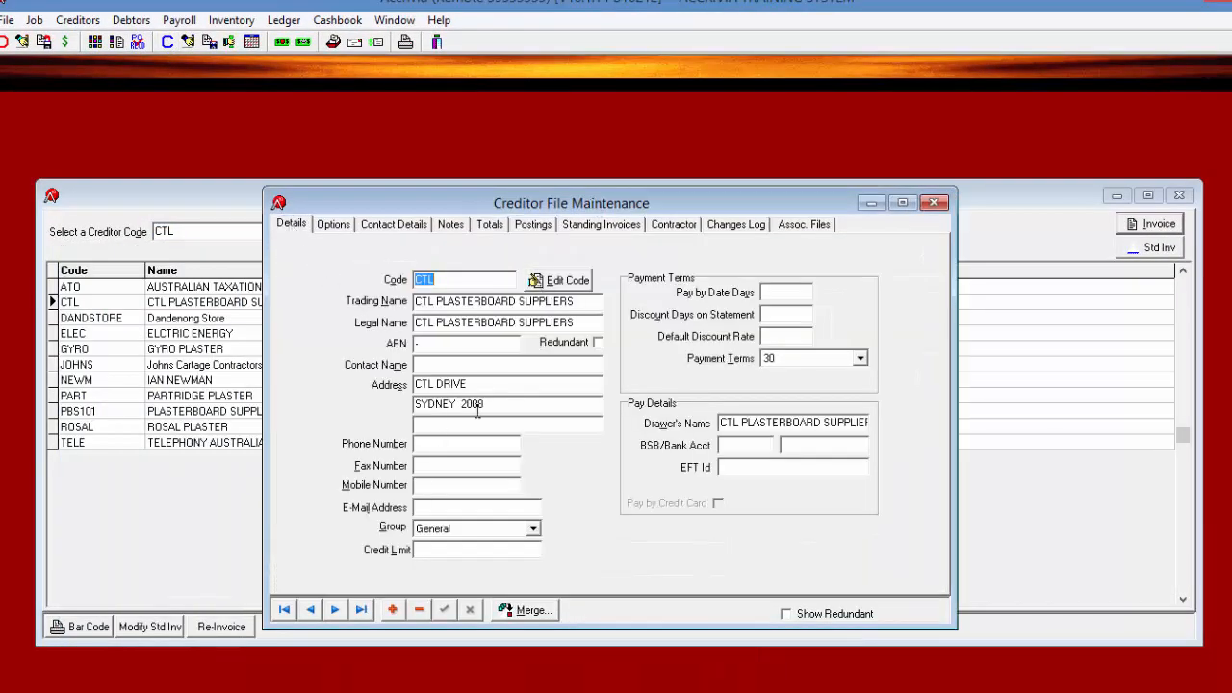
pyautogui.click(329, 611)
pyautogui.click(310, 611)
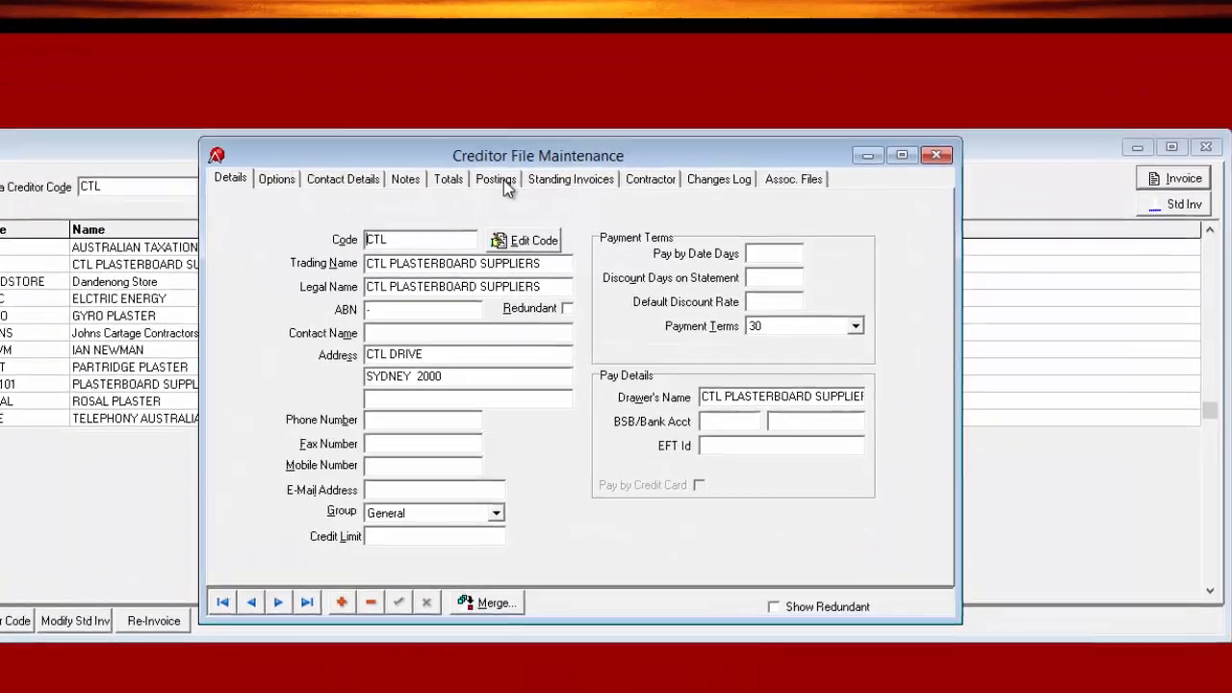
pyautogui.click(532, 224)
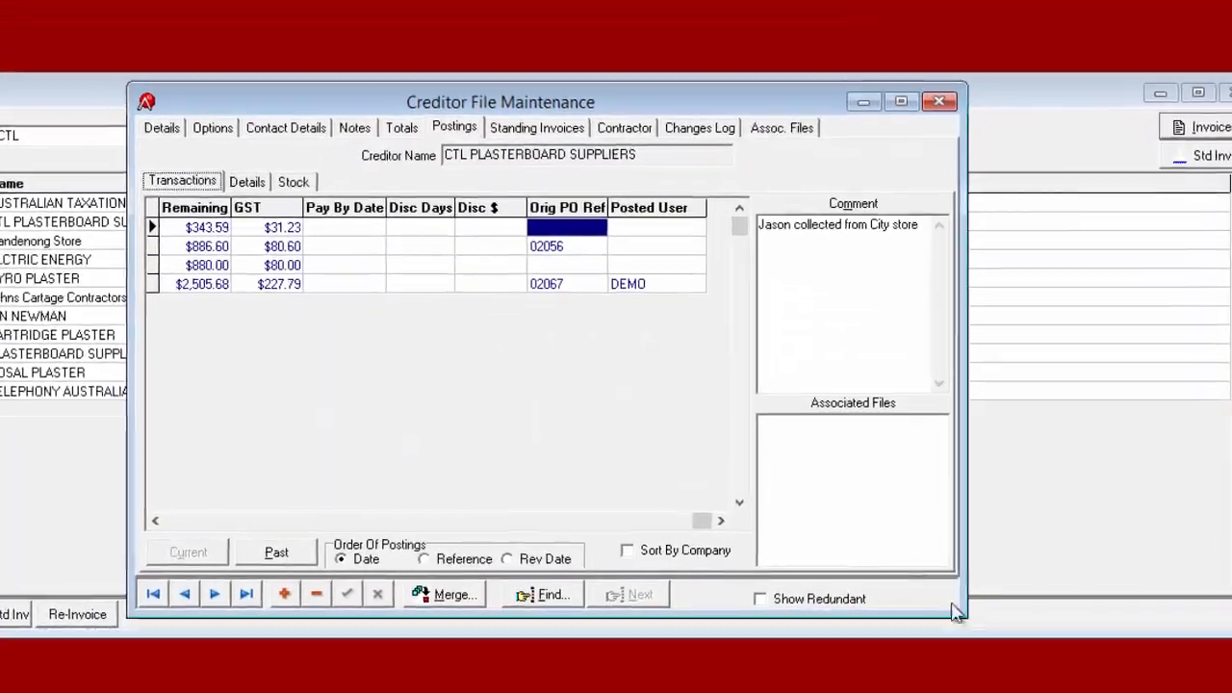
pyautogui.moveTo(961, 619); pyautogui.dragTo(1161, 683)
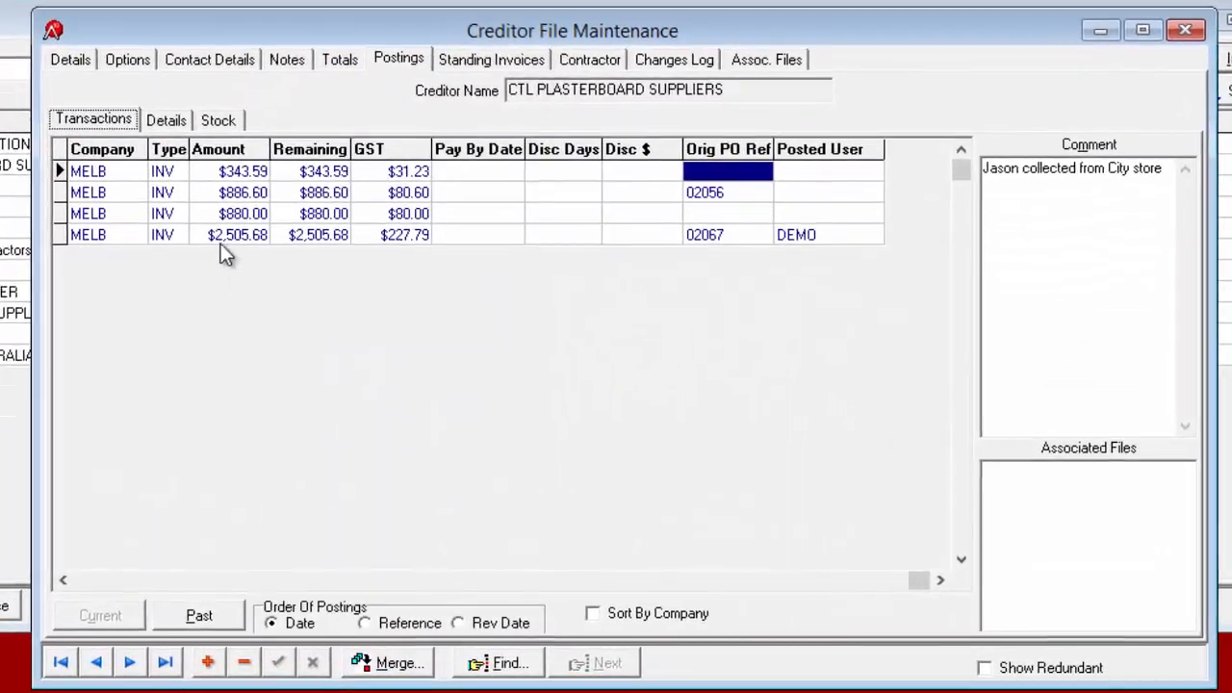
# Check the posted invoice for purchase order 02067, including its amount, remaining balance and credit request comment.
pyautogui.click(261, 264)
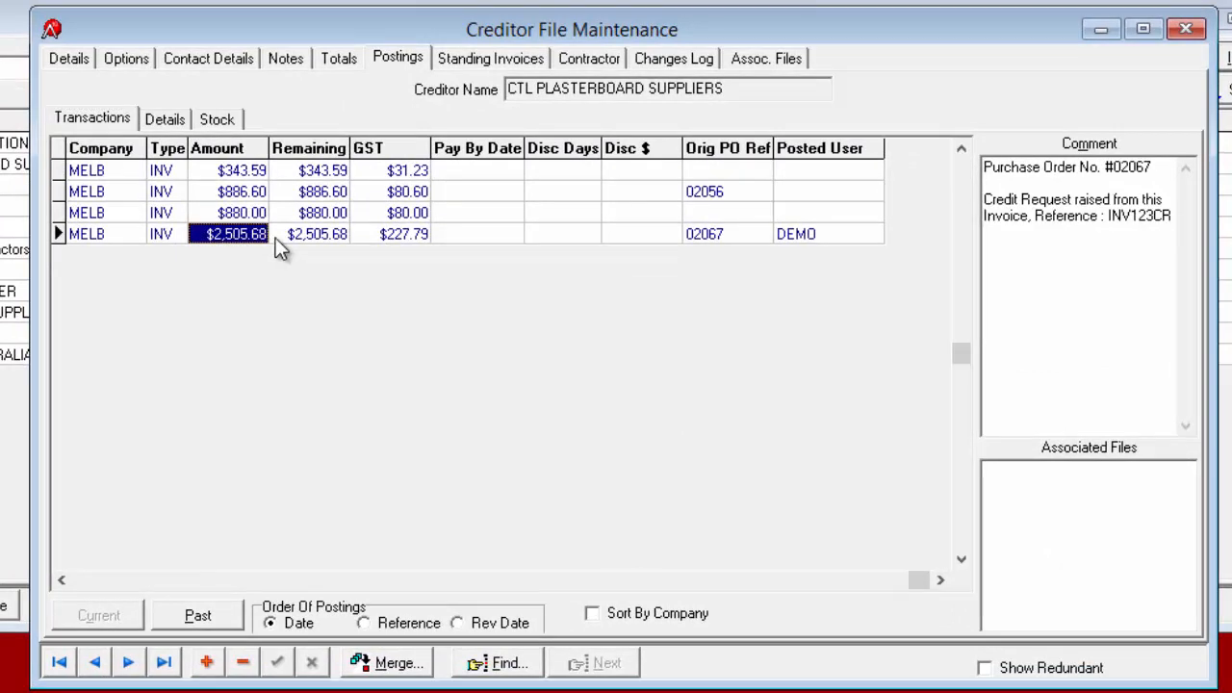
pyautogui.click(322, 235)
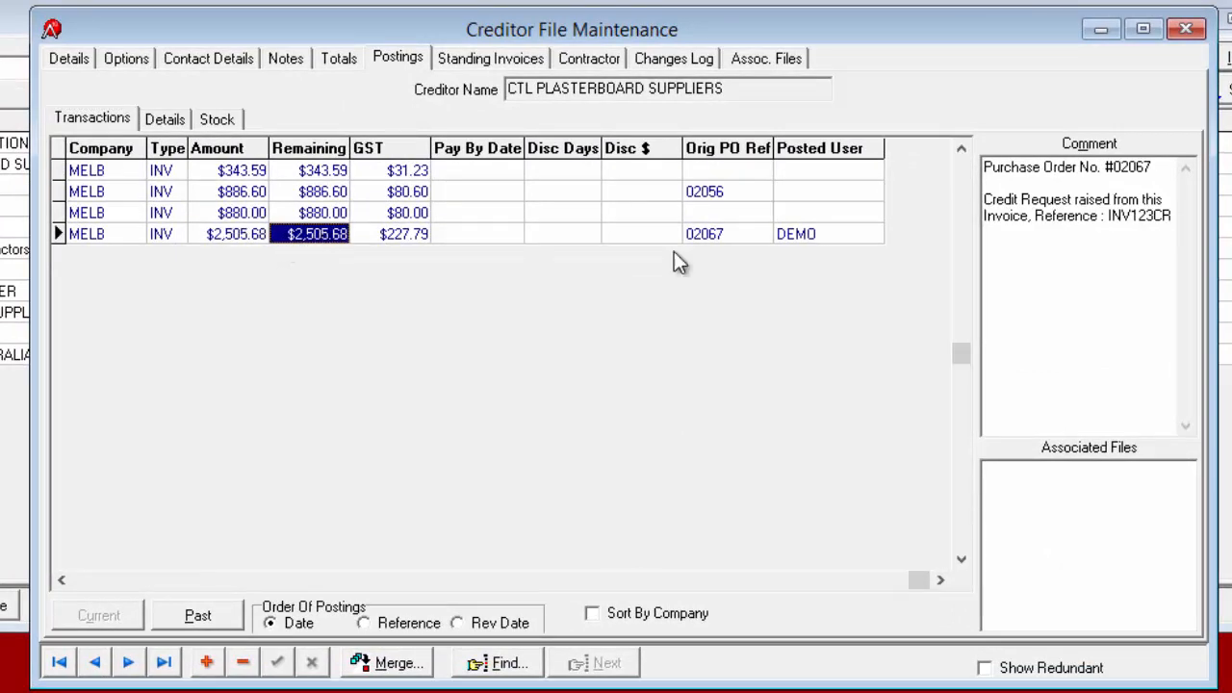
pyautogui.moveTo(1171, 218); pyautogui.dragTo(982, 199)
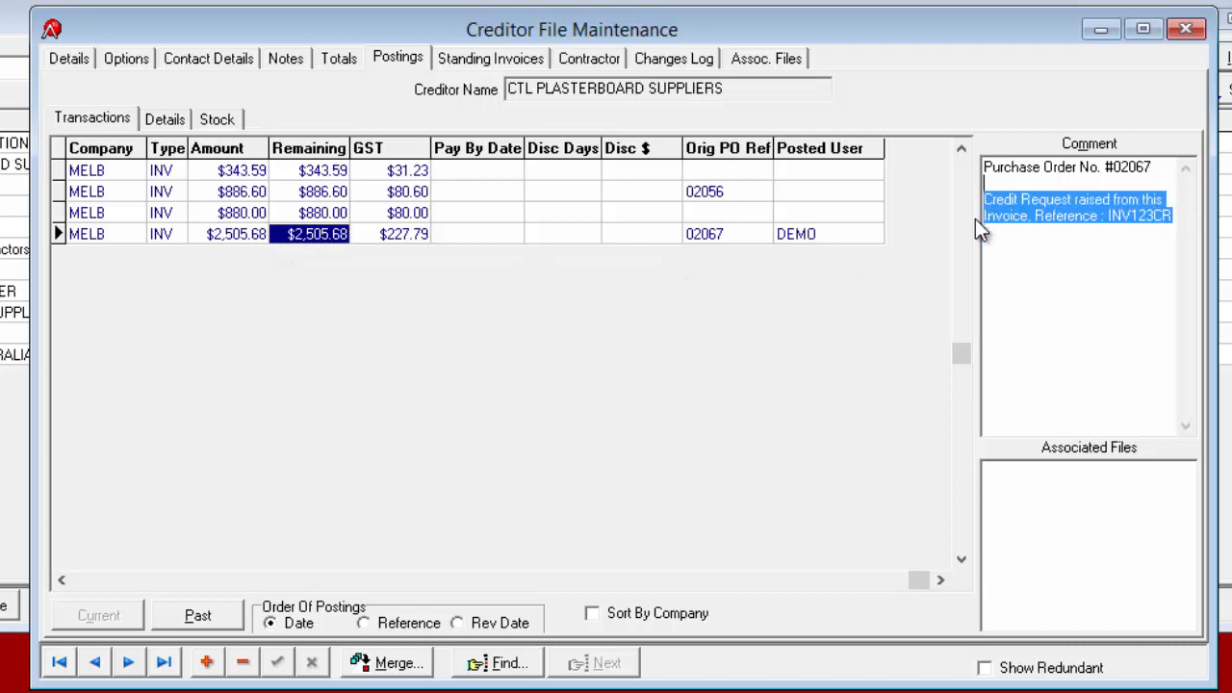
pyautogui.click(1064, 256)
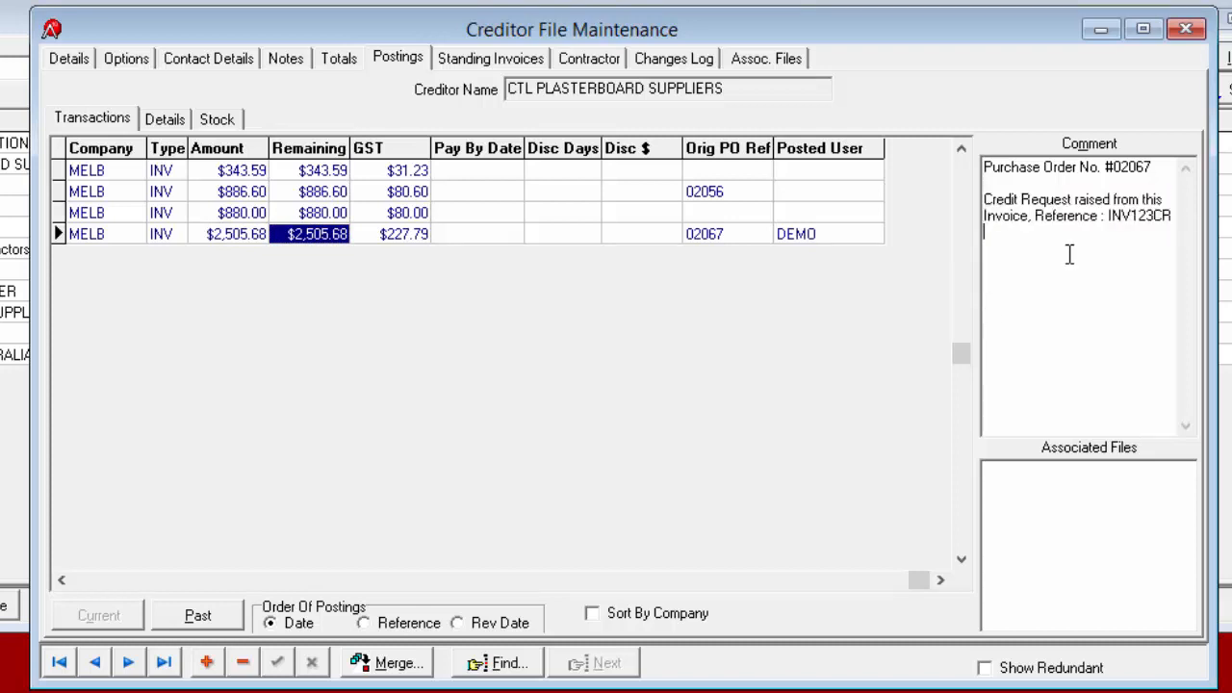
pyautogui.click(532, 245)
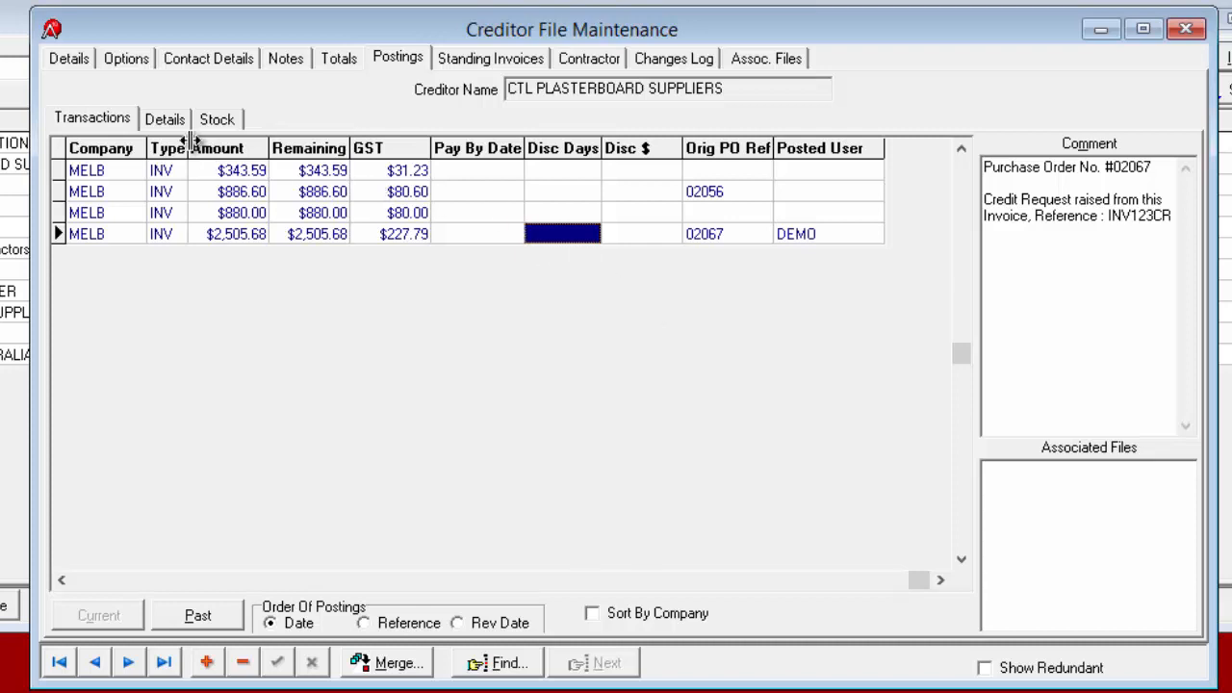
# Review the posted invoice's expense details and compare the stock rates of the 1200 x 3600 and 1200 x 3000 boards.
pyautogui.click(166, 119)
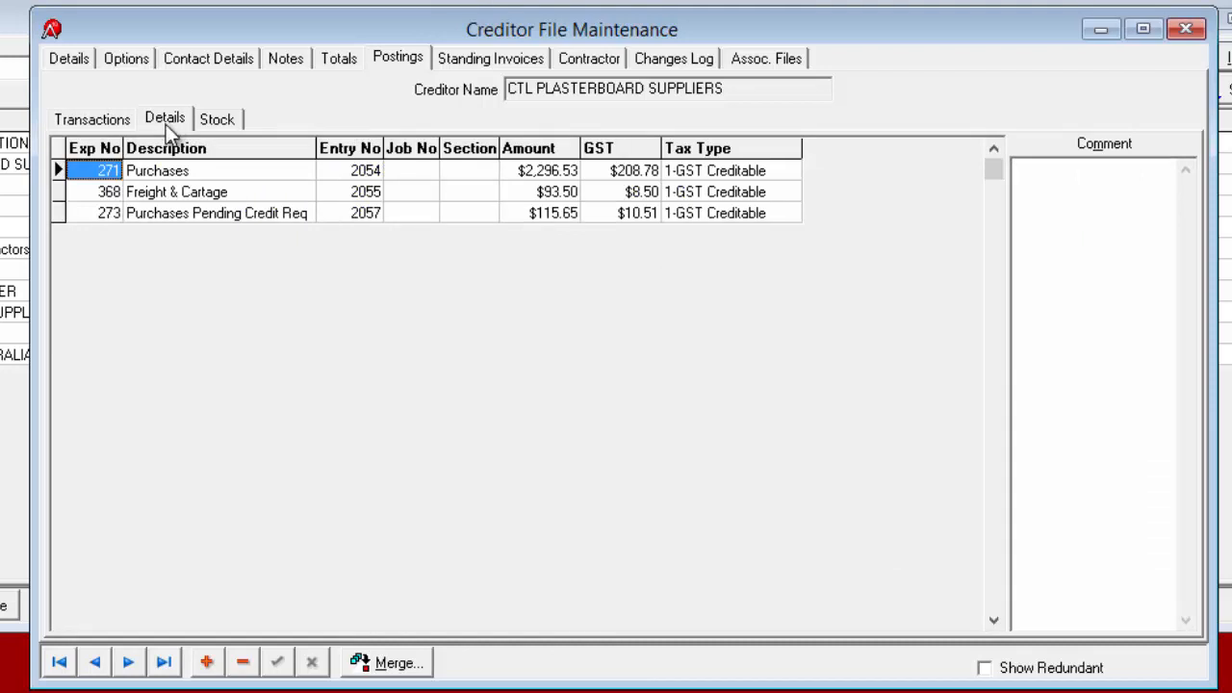
pyautogui.click(555, 178)
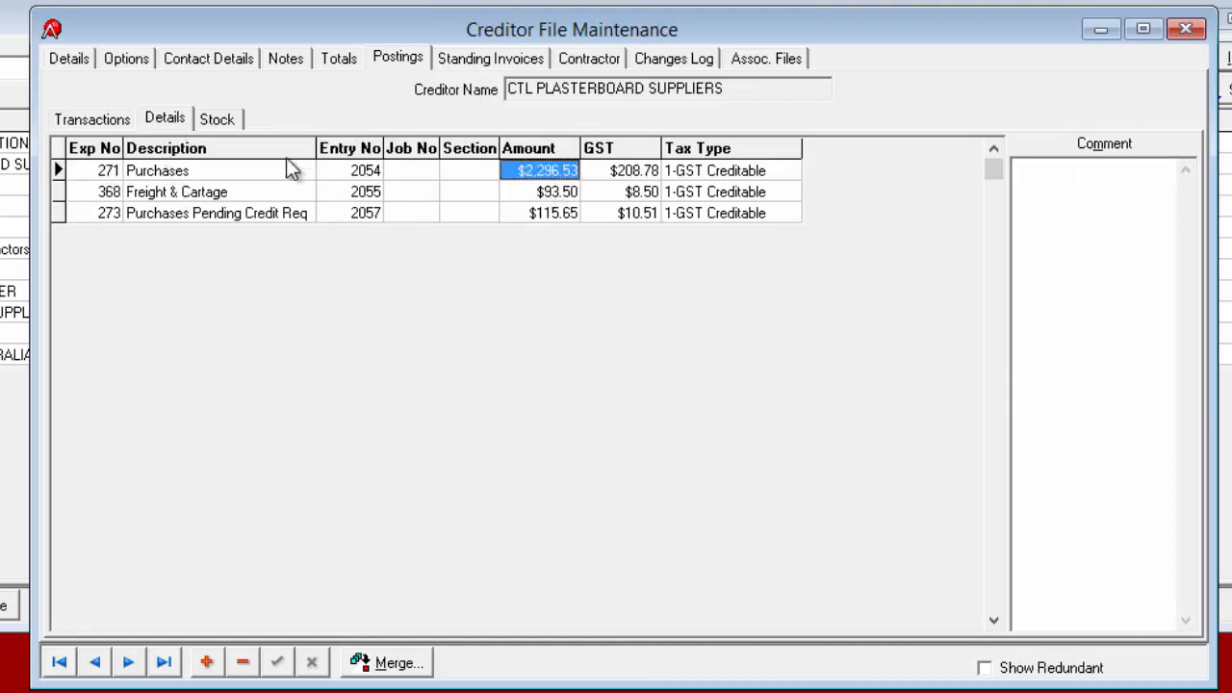
pyautogui.click(218, 120)
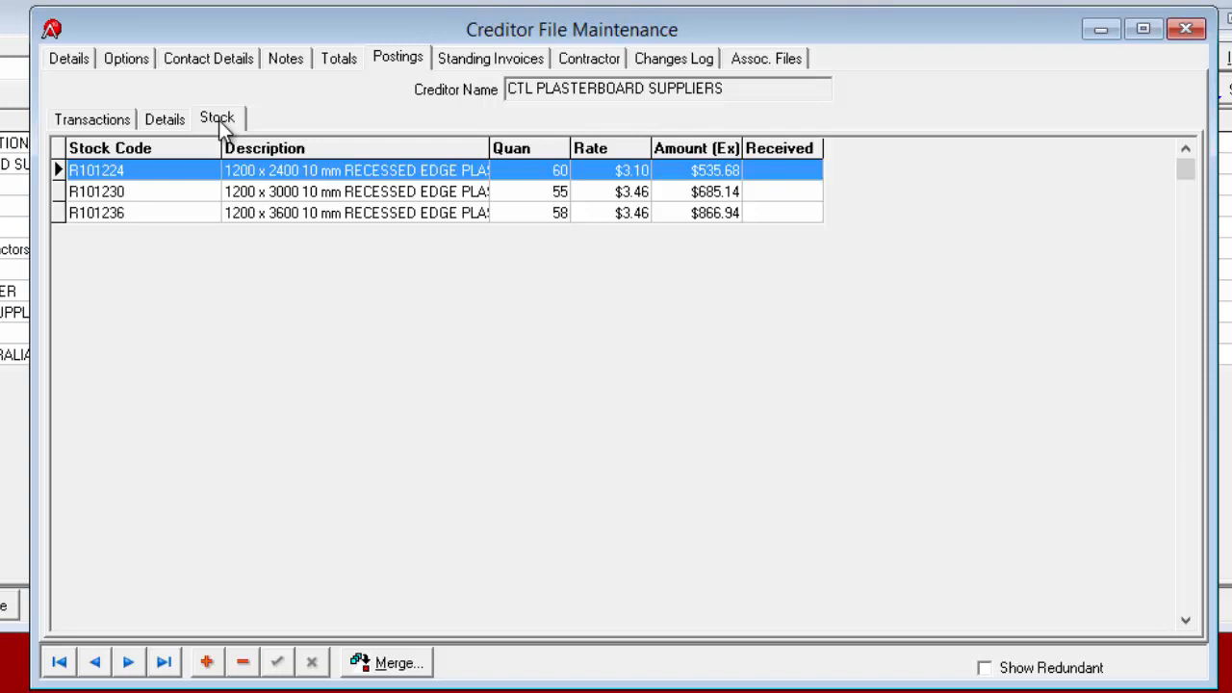
pyautogui.click(631, 211)
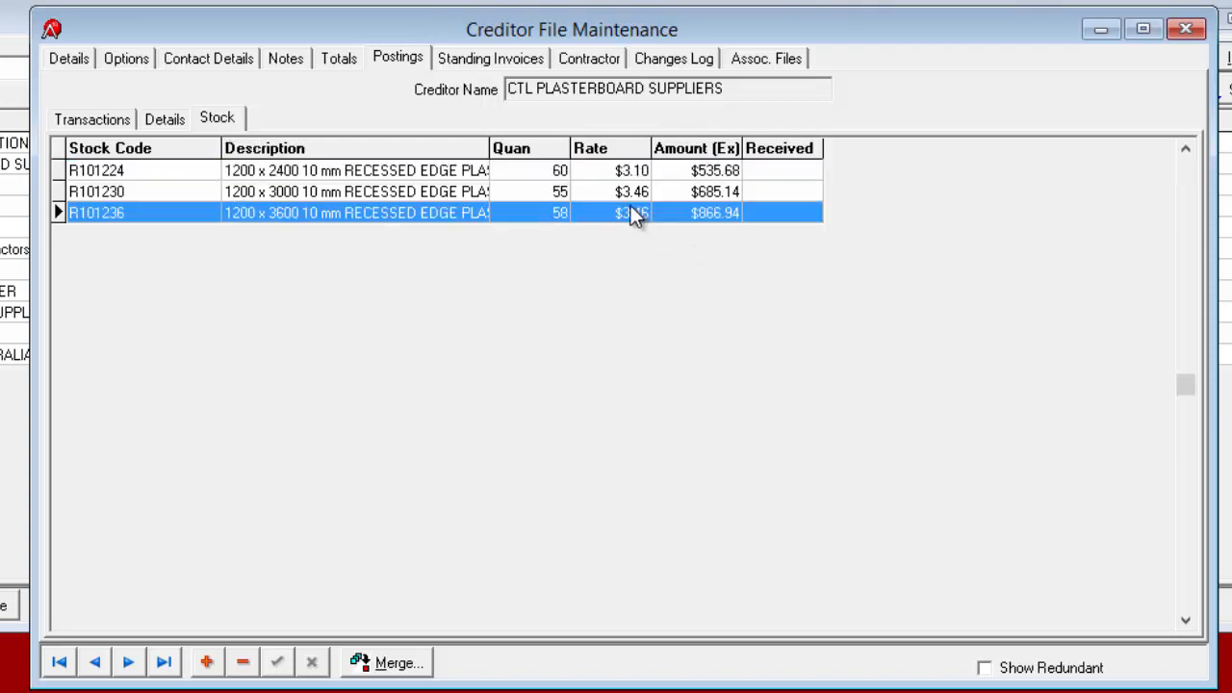
pyautogui.click(627, 190)
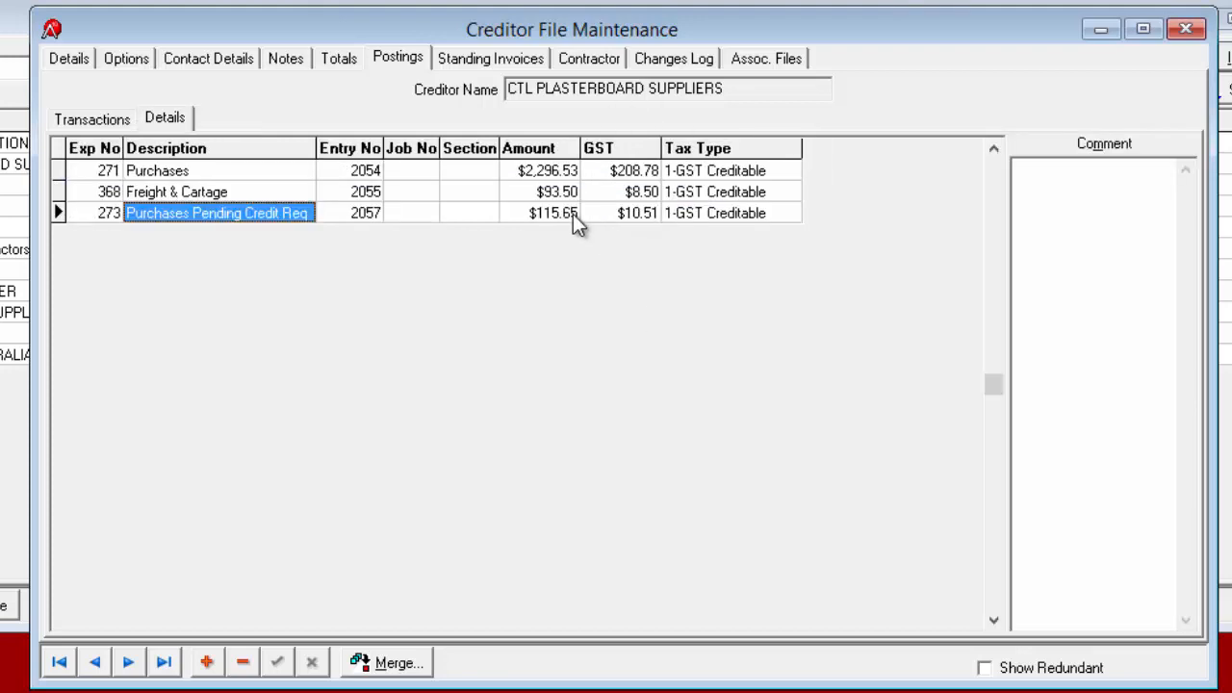
# Examine the posted invoice's 273 Purchases Pending Credit Req, Purchases and Freight & Cartage lines, and return to the transactions list.
pyautogui.click(100, 213)
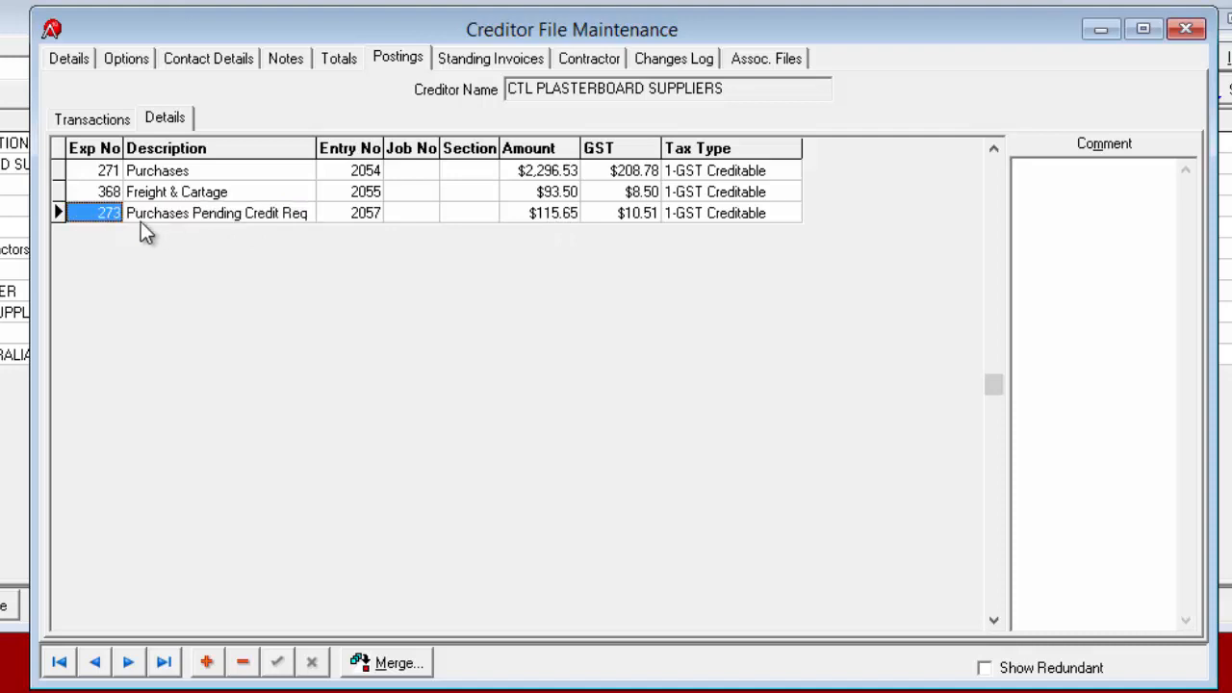
pyautogui.click(558, 214)
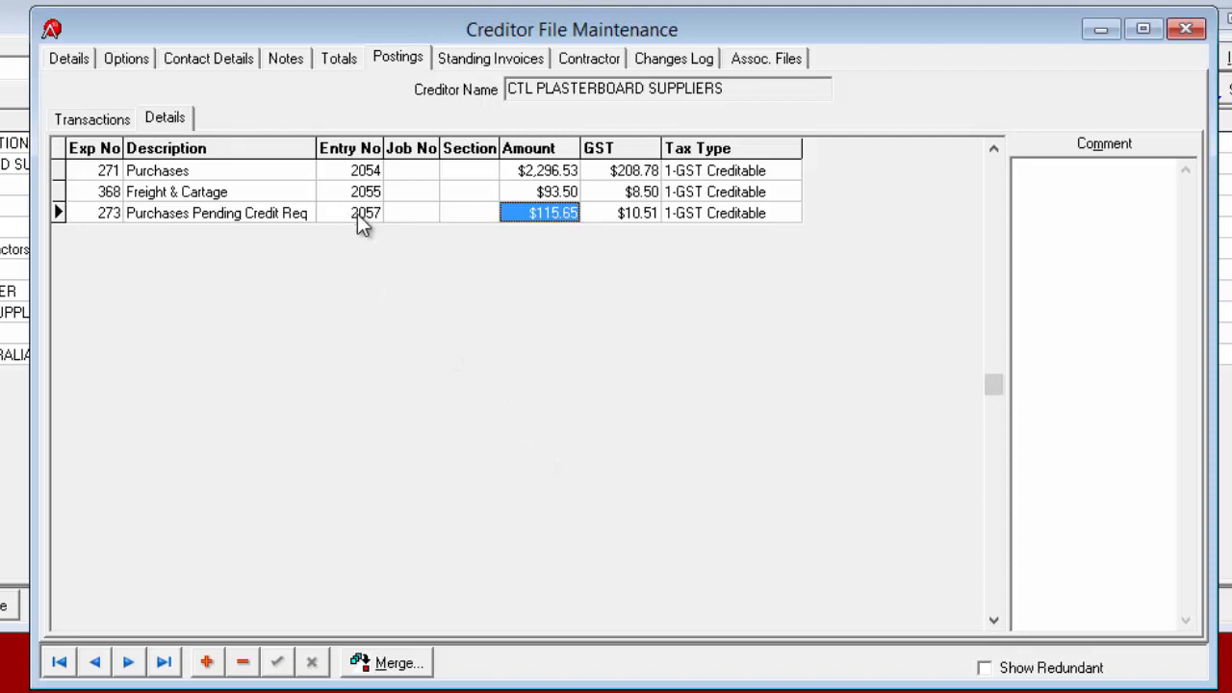
pyautogui.click(535, 169)
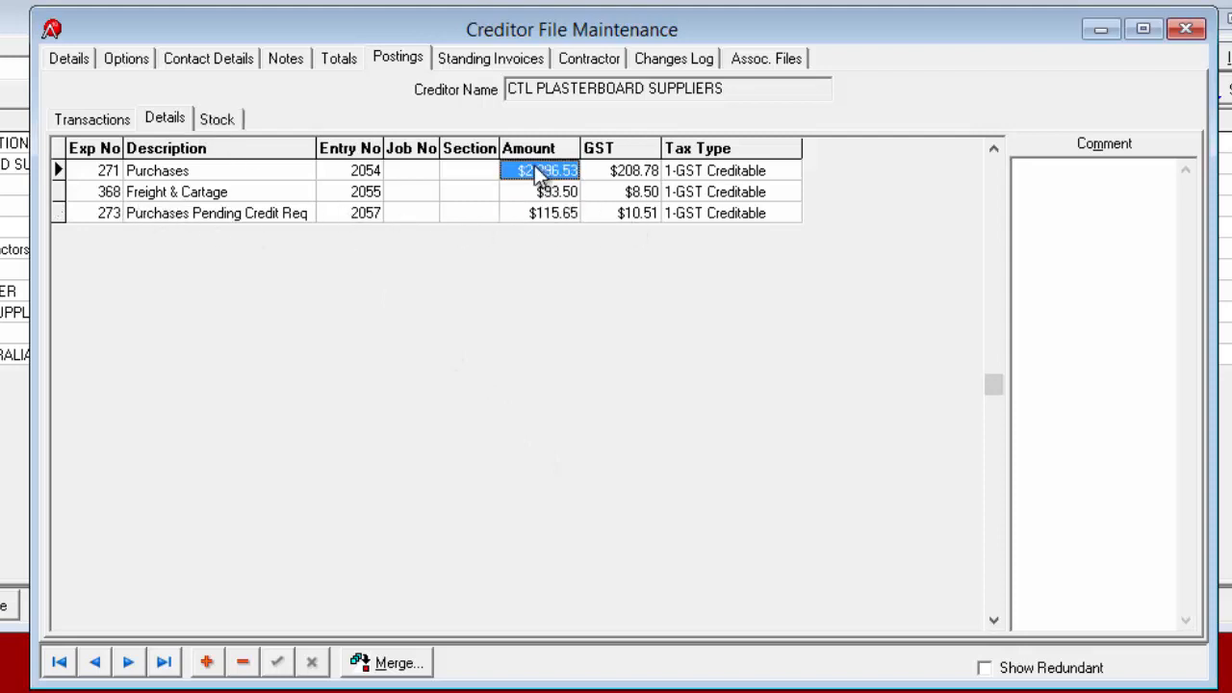
pyautogui.click(212, 124)
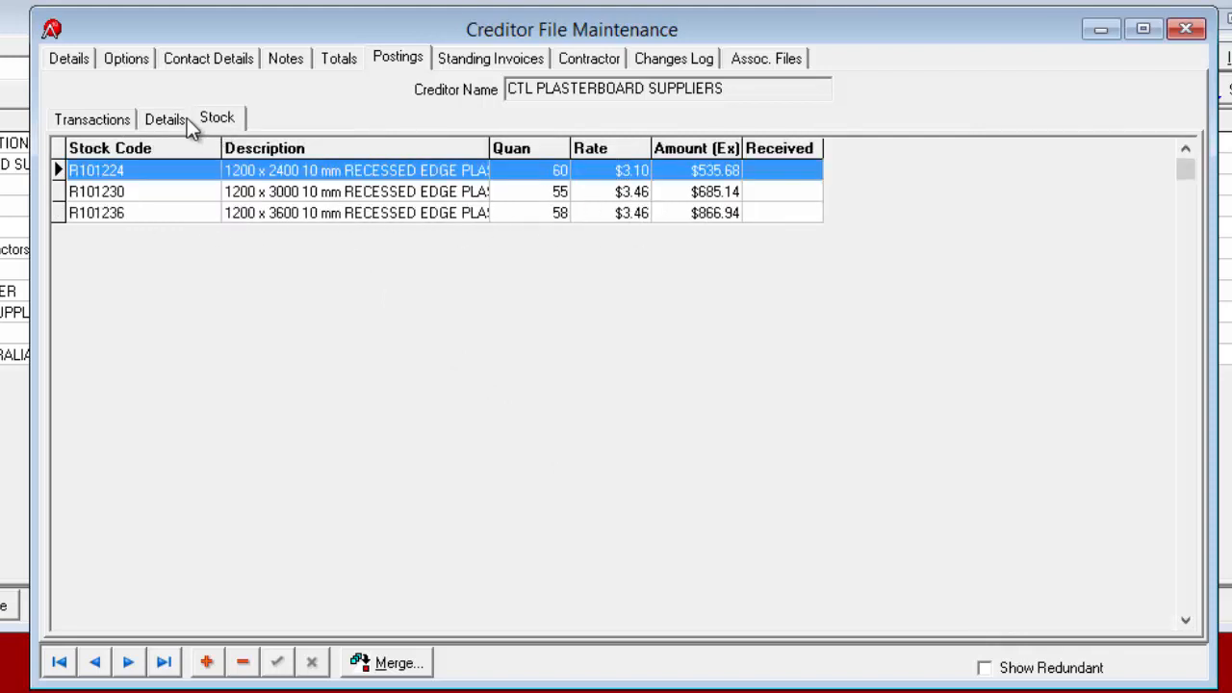
pyautogui.click(175, 123)
pyautogui.click(181, 192)
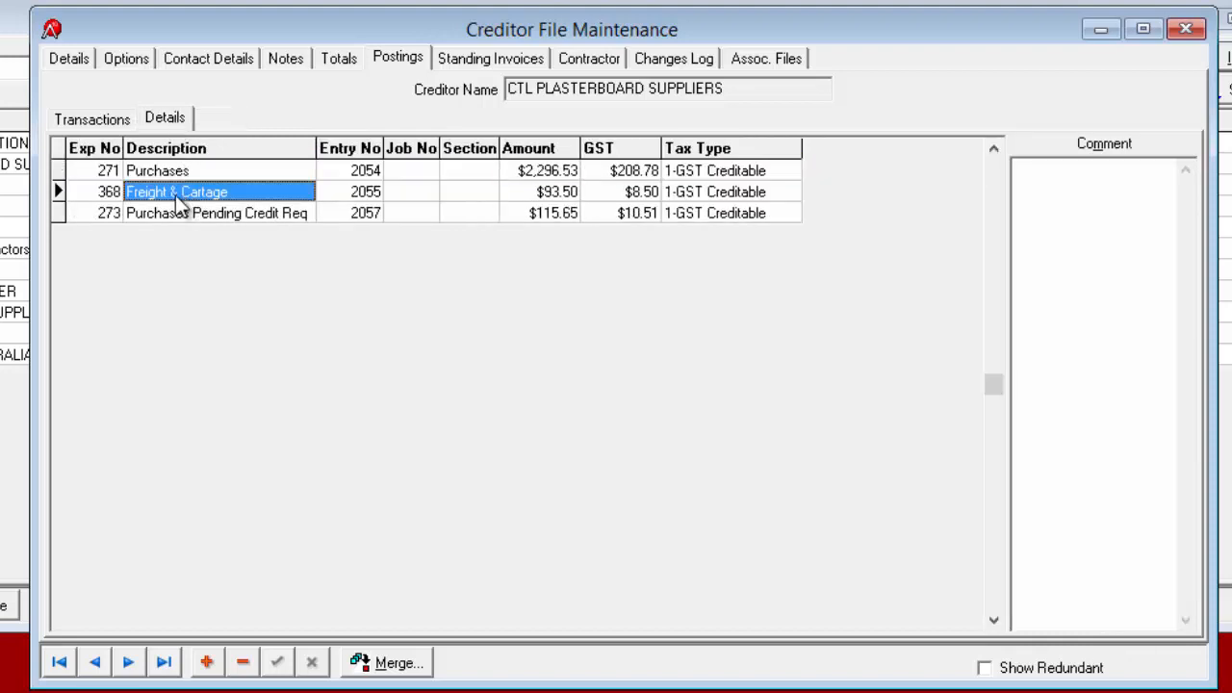
pyautogui.click(89, 119)
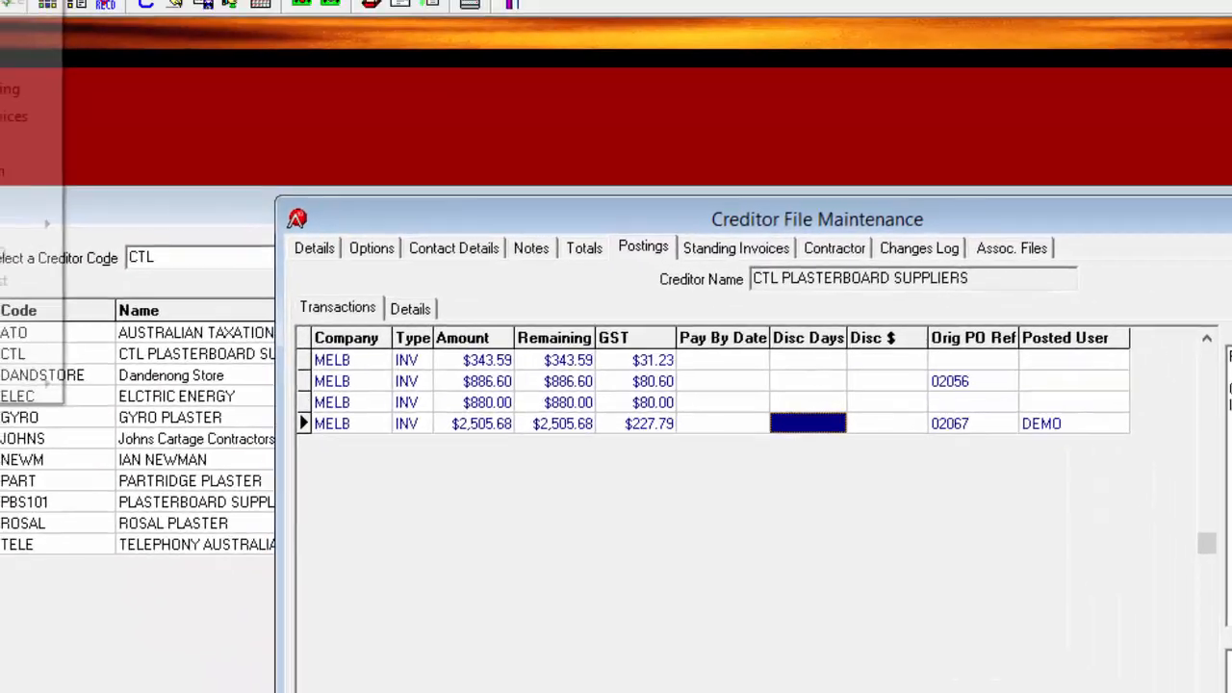
# Open the pending invoices and credit notes in an enlarged window and widen the pending line's Comment column.
pyautogui.click(118, 46)
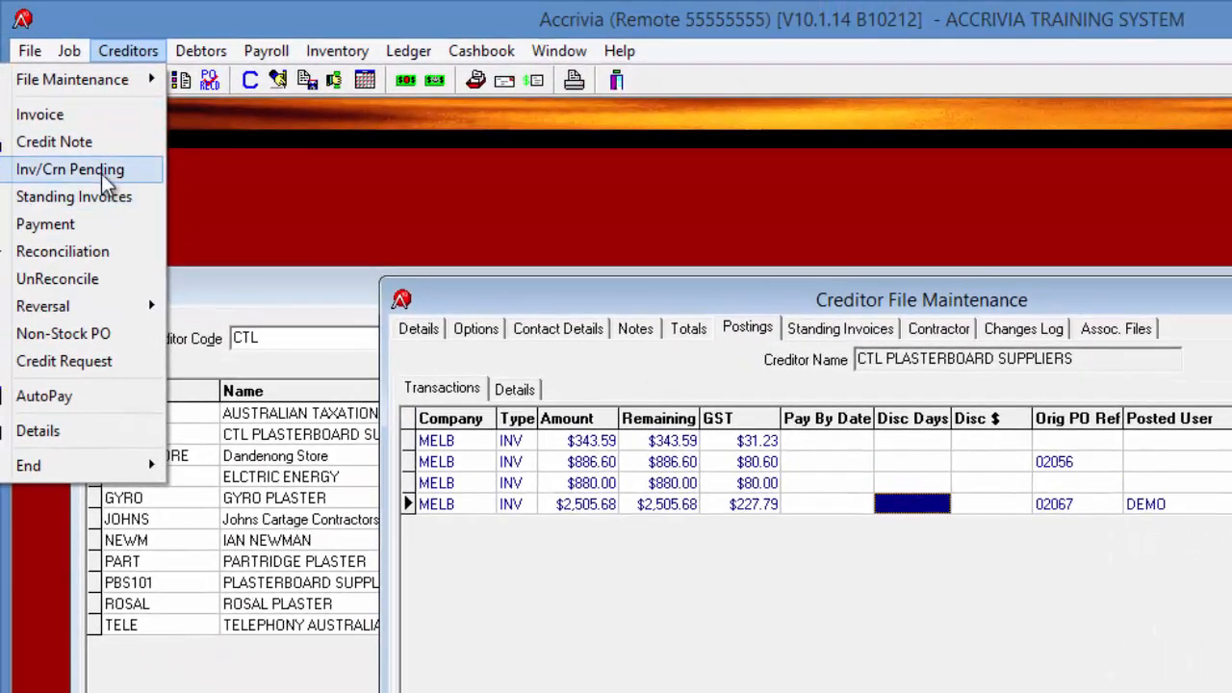
pyautogui.click(102, 169)
pyautogui.moveTo(761, 404); pyautogui.dragTo(554, 194)
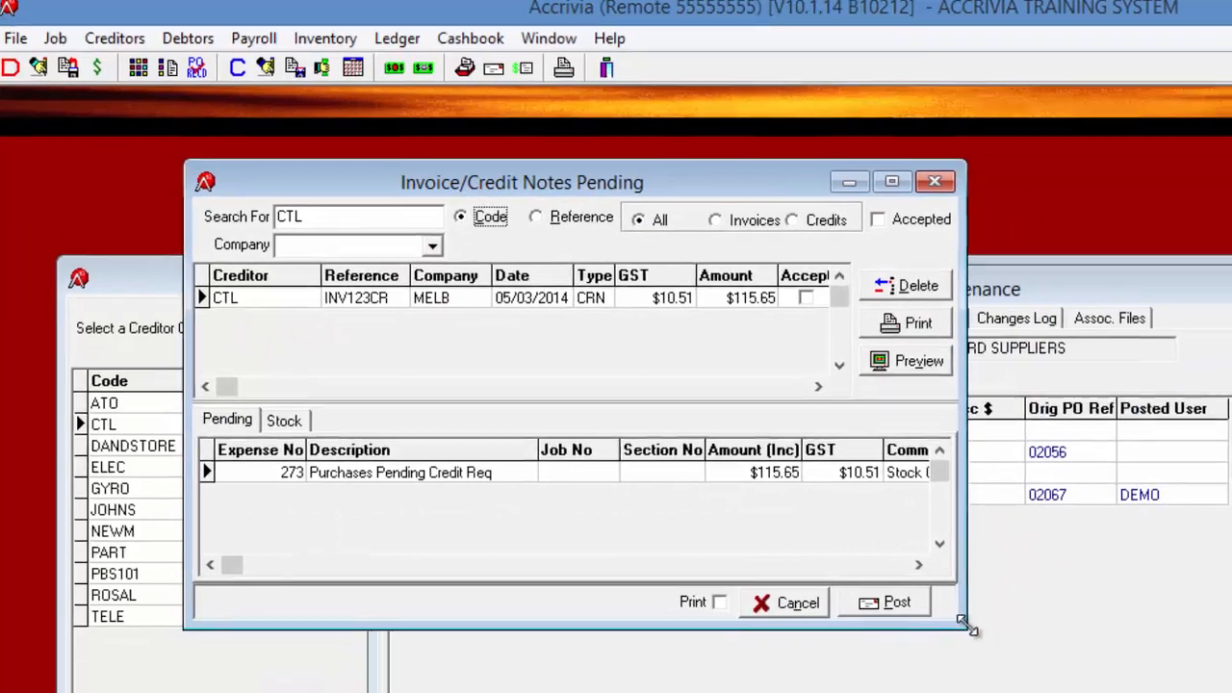
pyautogui.moveTo(972, 636); pyautogui.dragTo(1178, 671)
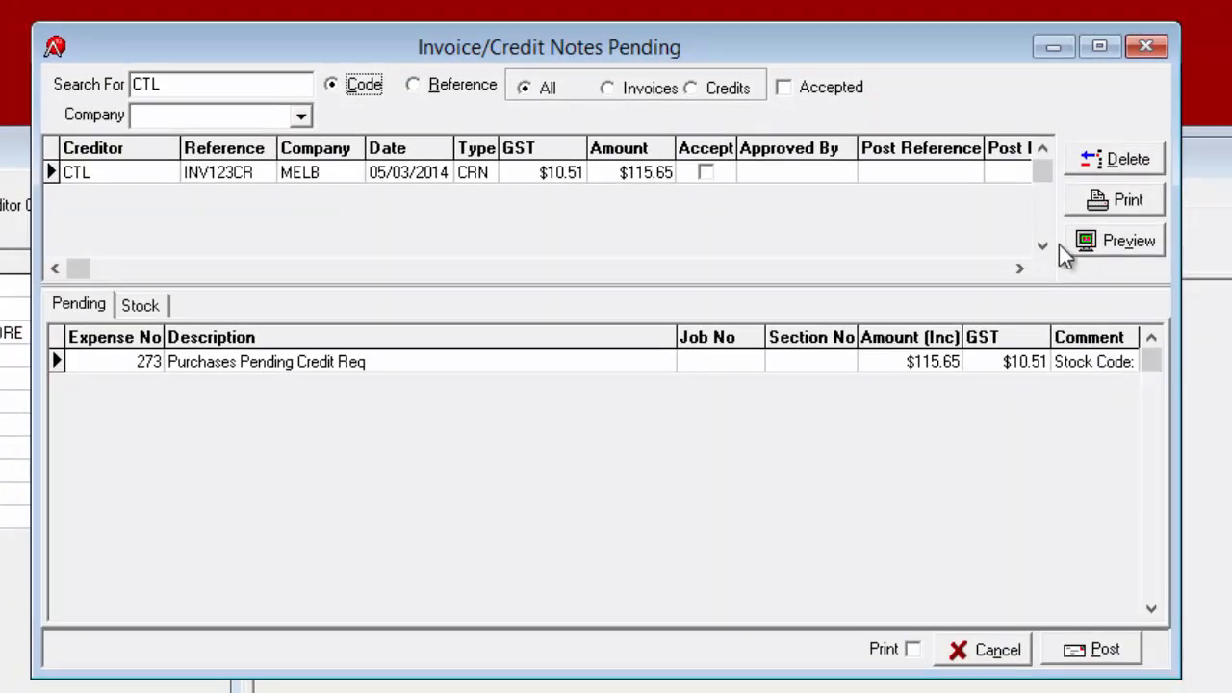
pyautogui.click(1018, 370)
pyautogui.moveTo(680, 335); pyautogui.dragTo(399, 339)
pyautogui.moveTo(866, 336); pyautogui.dragTo(1114, 351)
# Read the full comment on pending credit INV123CR and check its stock items, quantities and credit types.
pyautogui.click(967, 361)
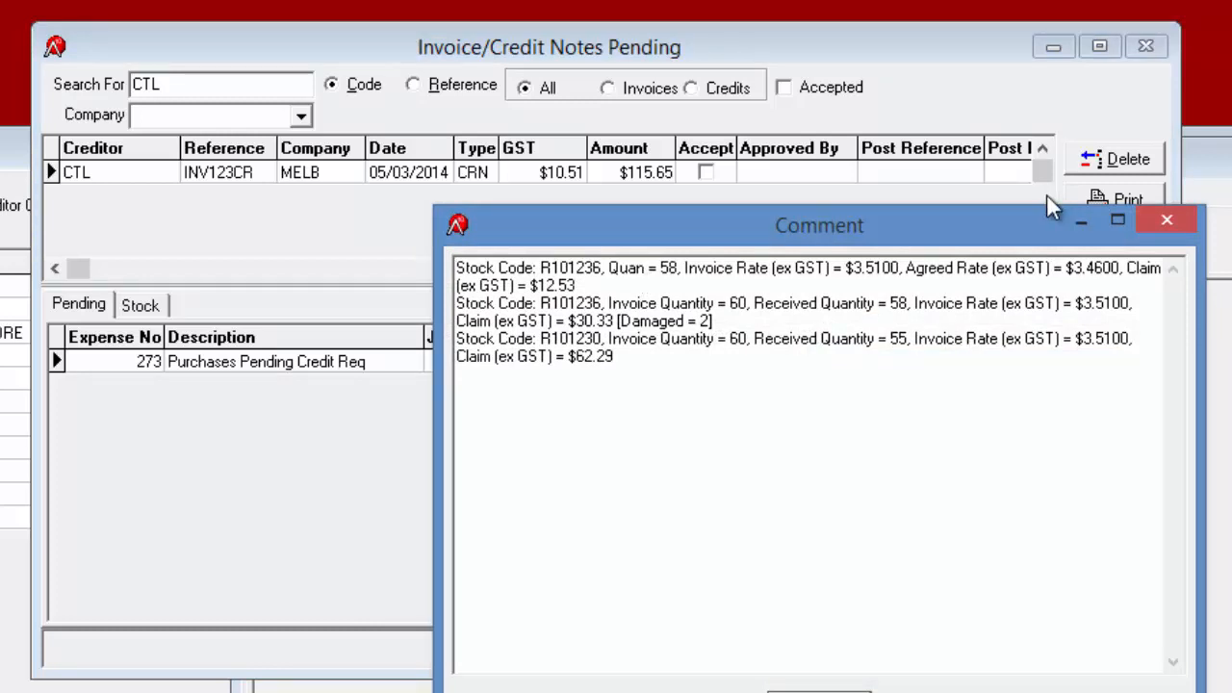
pyautogui.click(1166, 217)
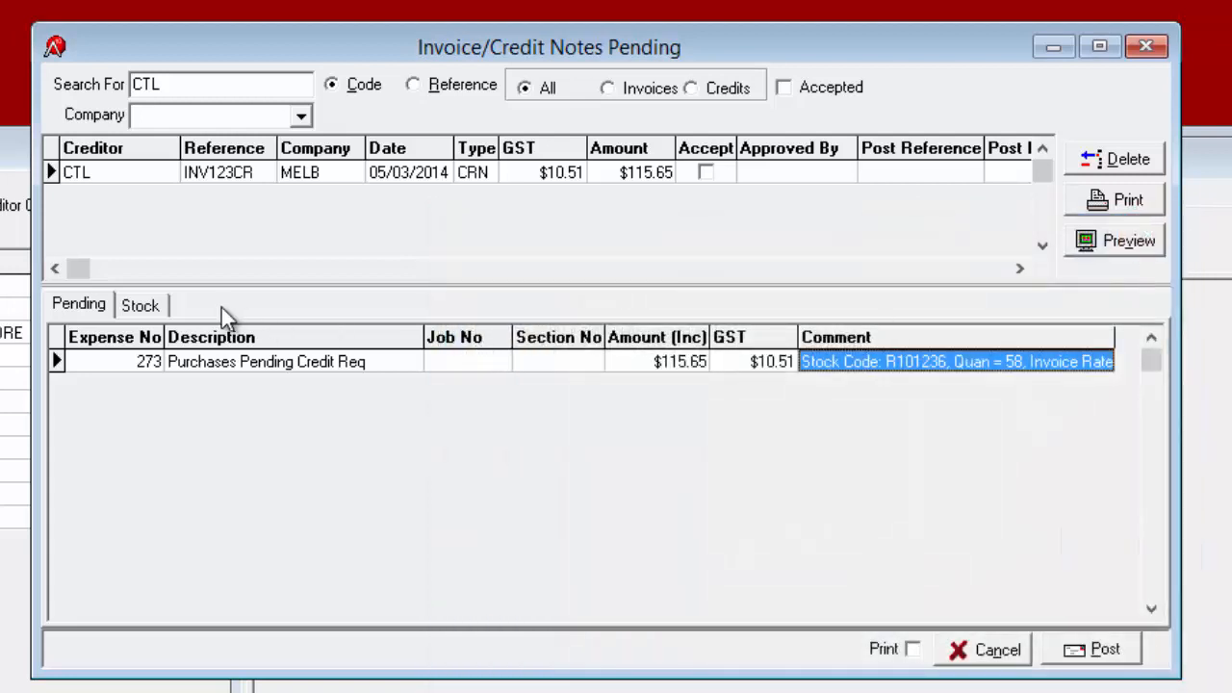
pyautogui.click(153, 305)
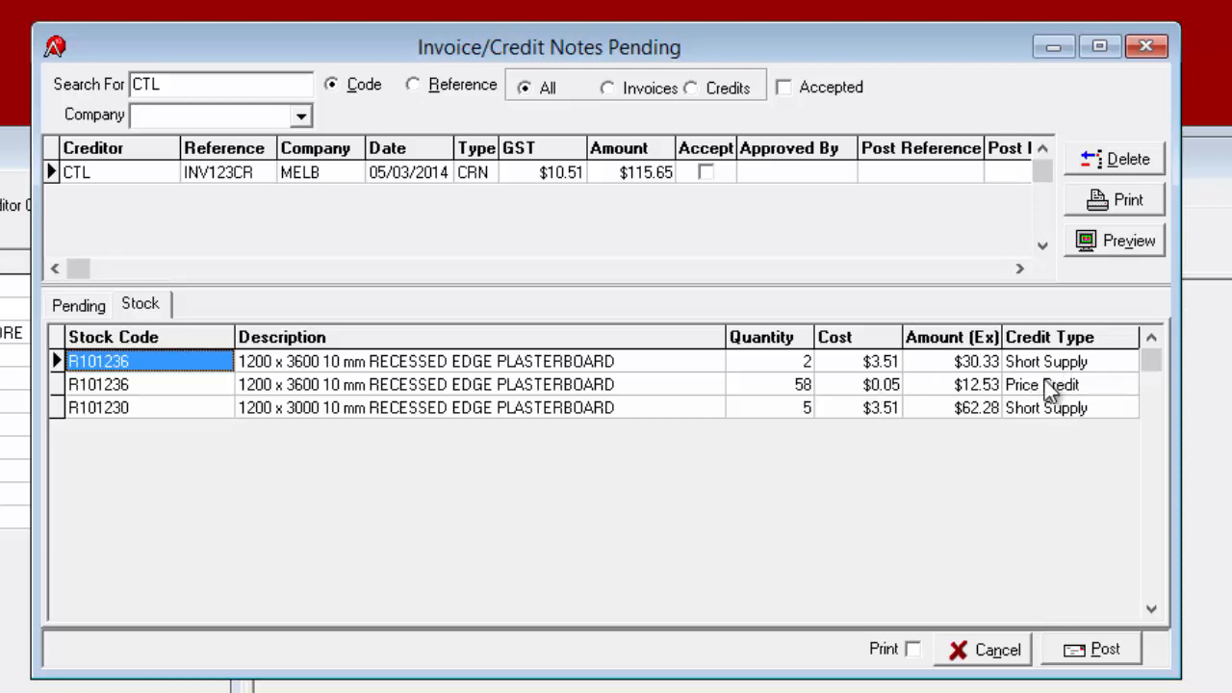
pyautogui.click(79, 305)
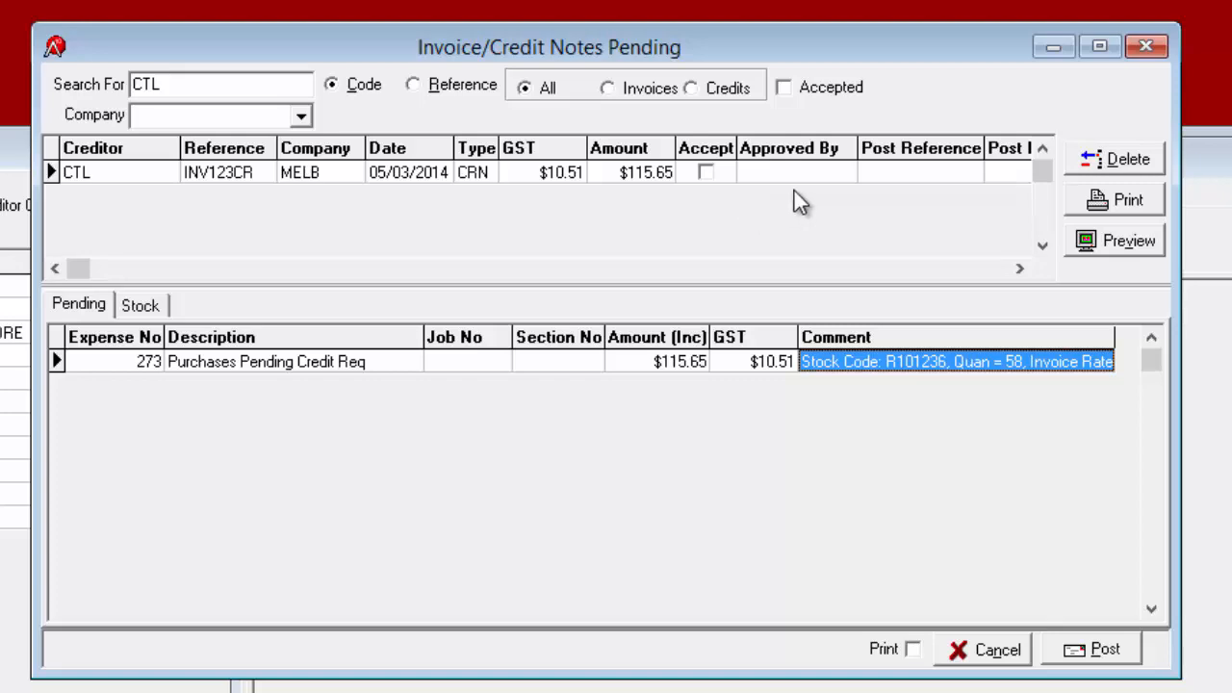
# Widen the pending invoices and credit notes window and mark the CTL credit INV123CR as accepted.
pyautogui.moveTo(1179, 106); pyautogui.dragTo(1219, 140)
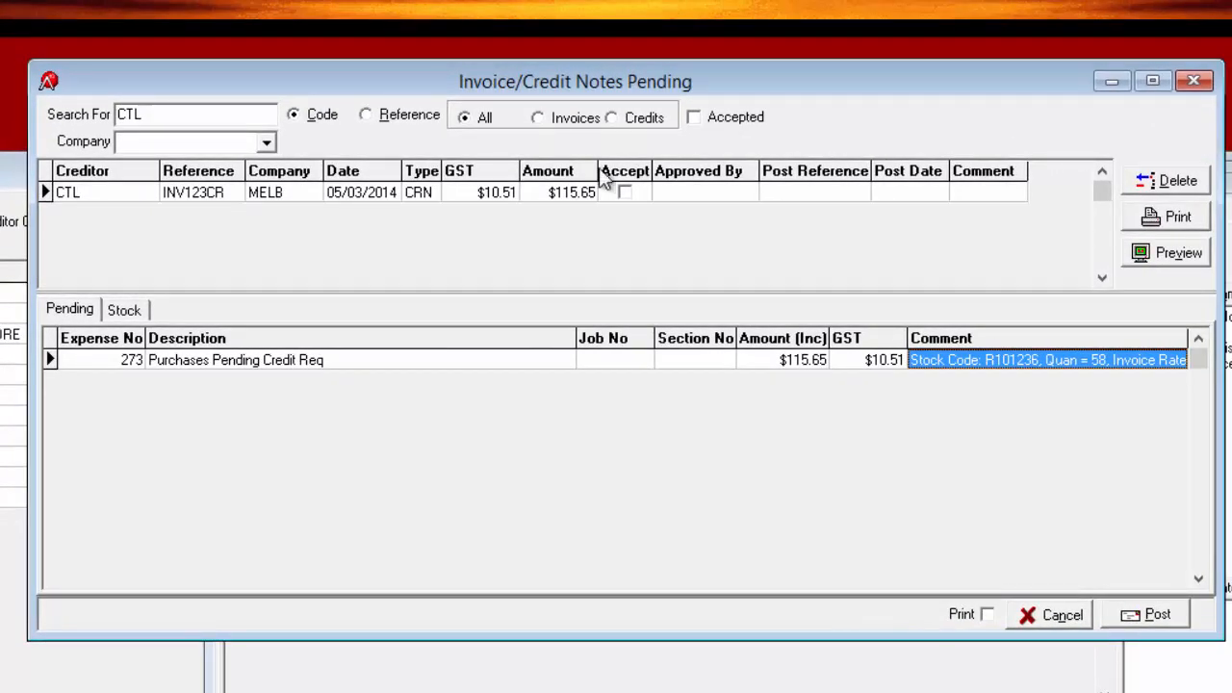
pyautogui.click(626, 193)
pyautogui.click(627, 192)
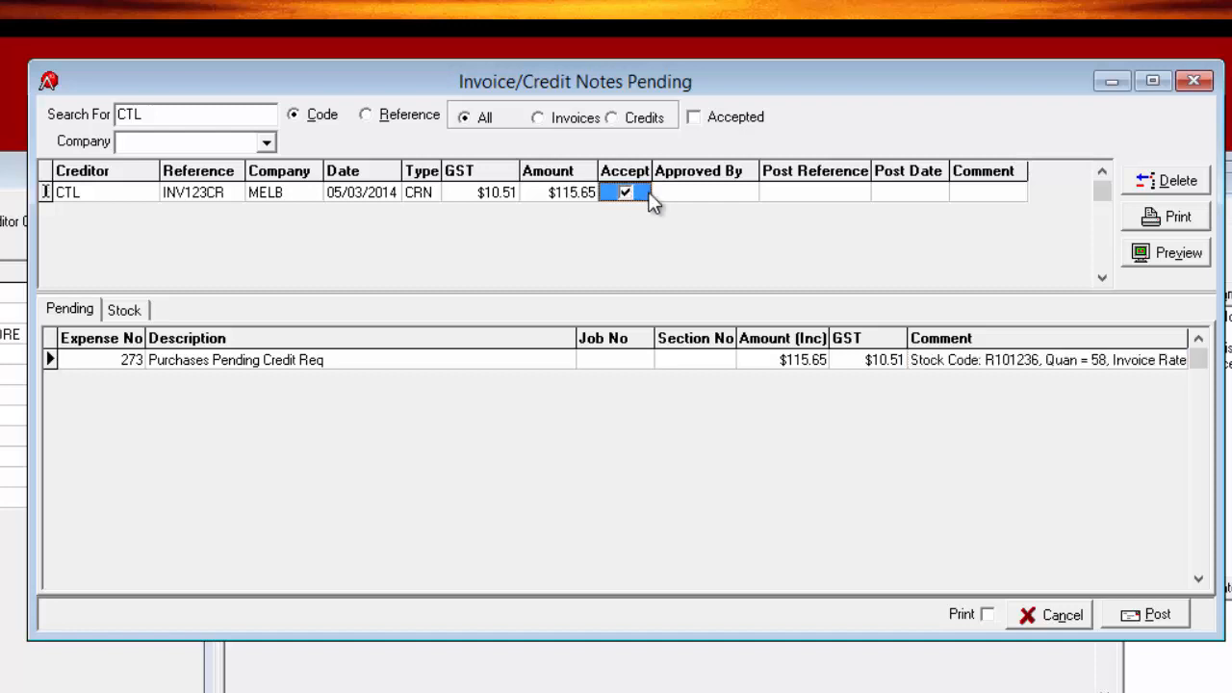
pyautogui.click(751, 193)
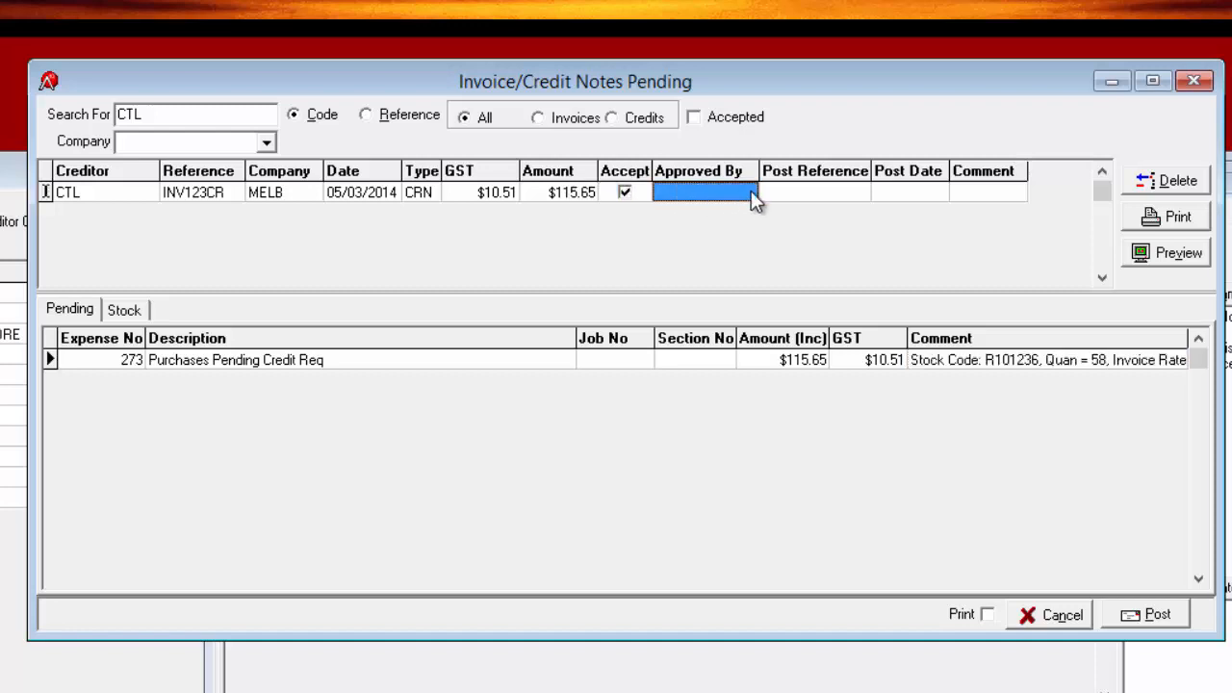
# Set the pending credit's Post Reference to CR456 and its Post Date to 08/03/2014.
pyautogui.click(813, 193)
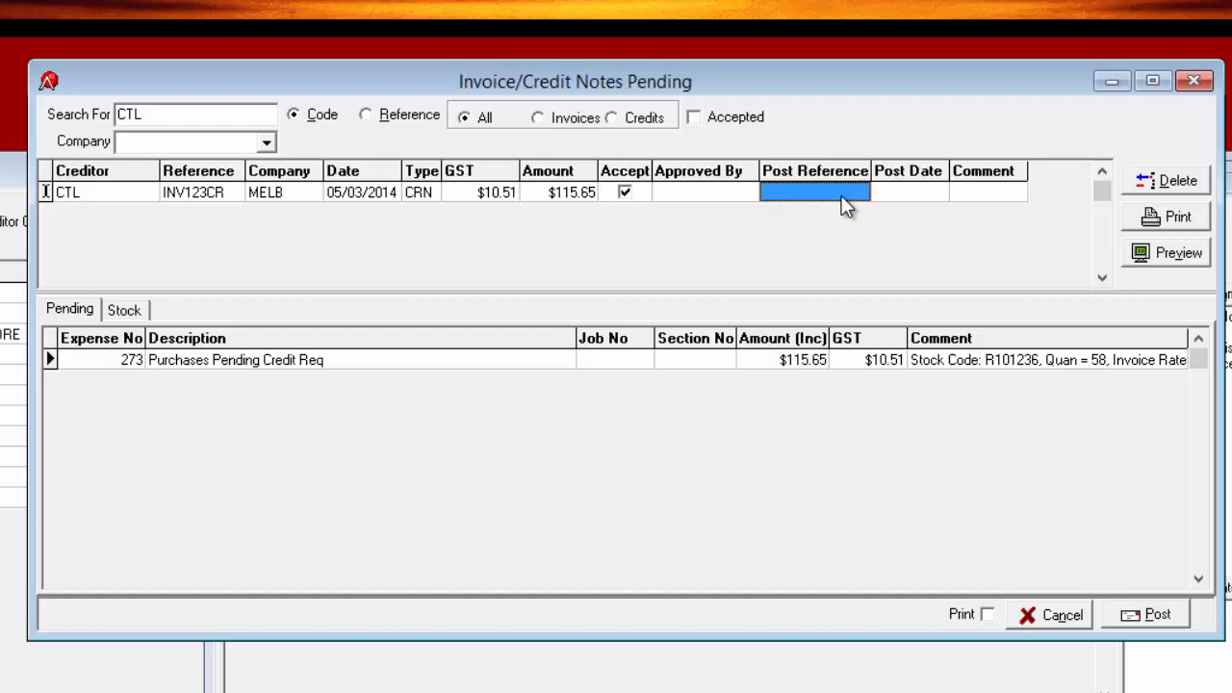
pyautogui.click(840, 193)
pyautogui.write('C')
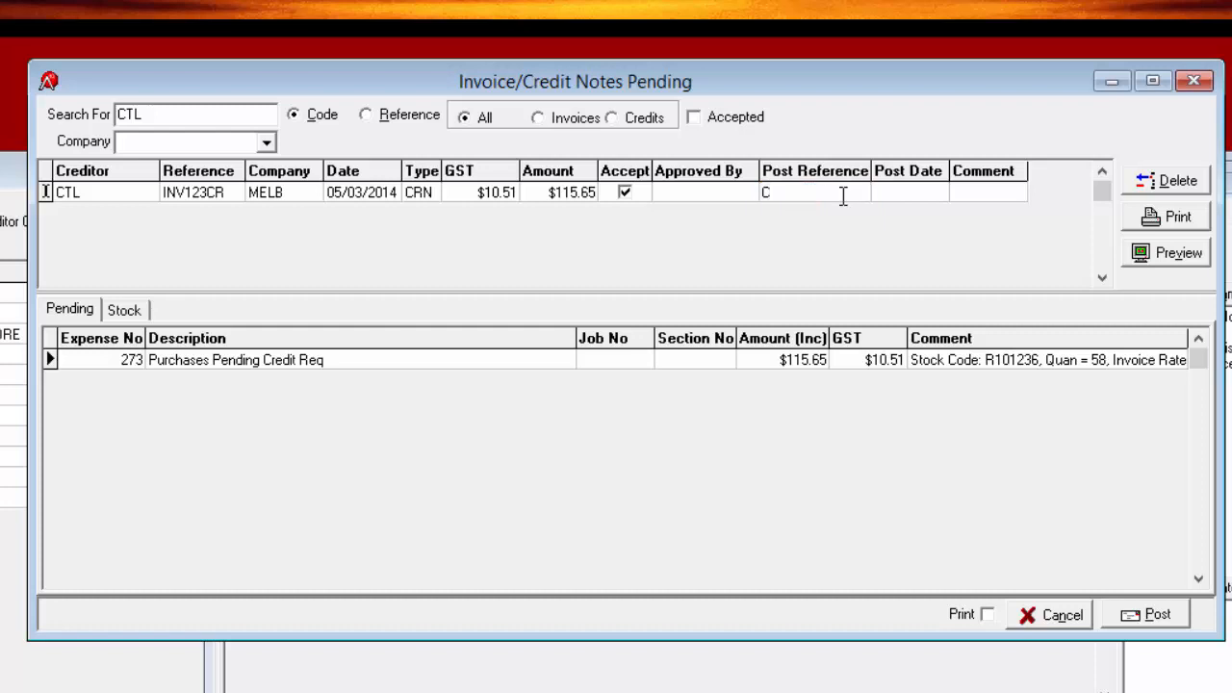
pyautogui.write('R456')
pyautogui.click(941, 192)
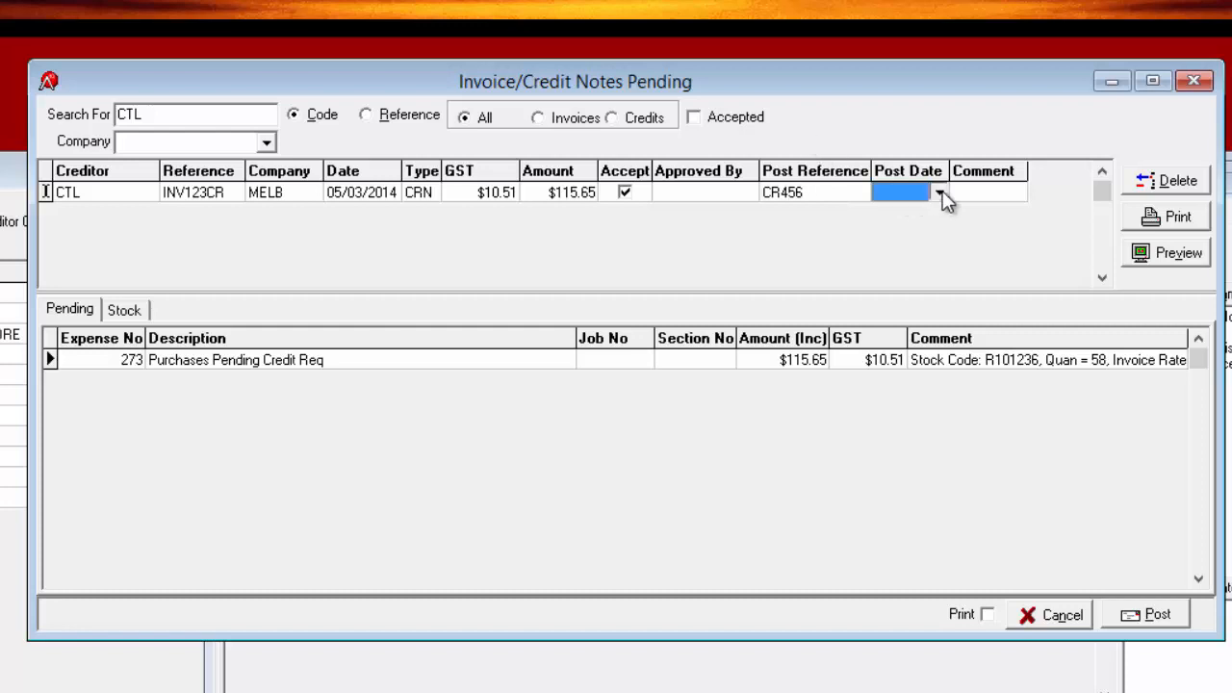
pyautogui.click(940, 191)
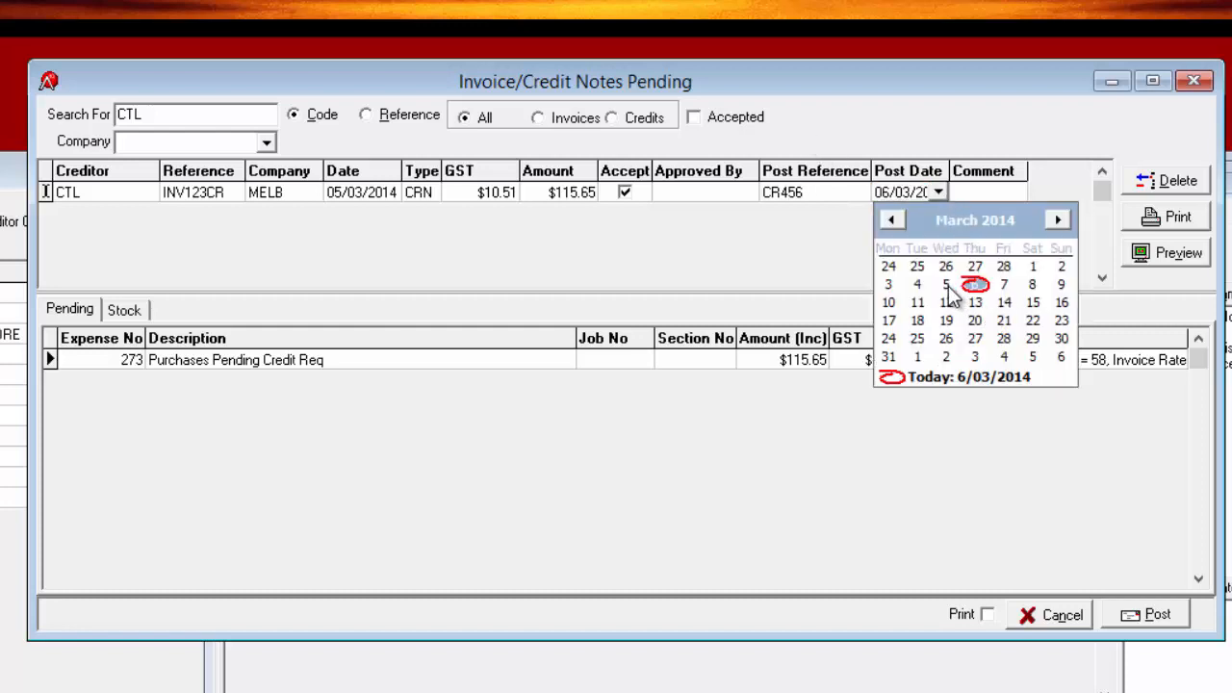
pyautogui.click(1032, 285)
pyautogui.click(983, 193)
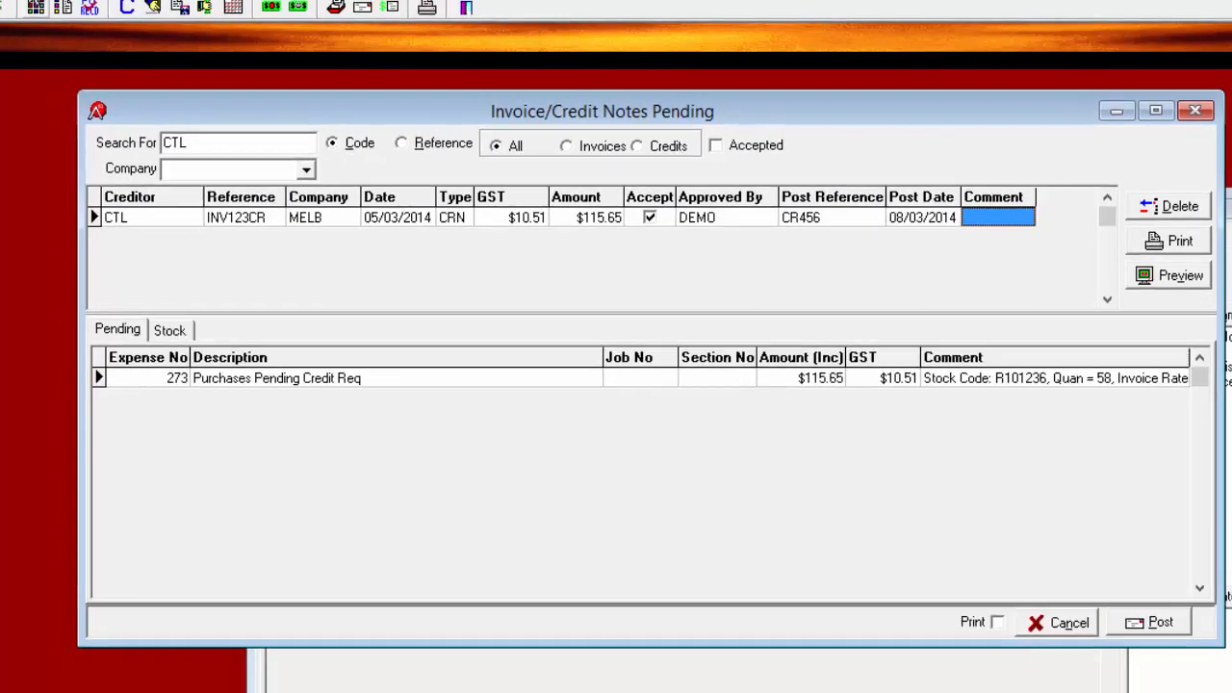
# Start a manual creditor credit note for CTL Plasterboard Suppliers and load the pending credit INV123CR into it.
pyautogui.click(67, 10)
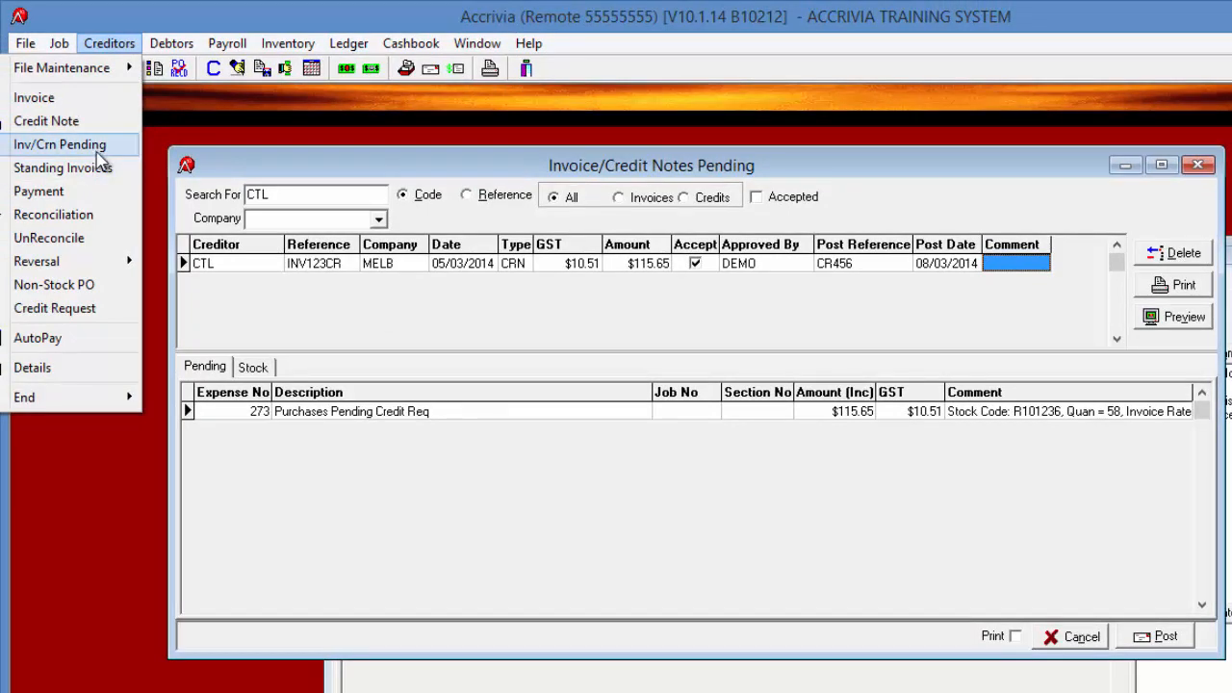
pyautogui.click(66, 121)
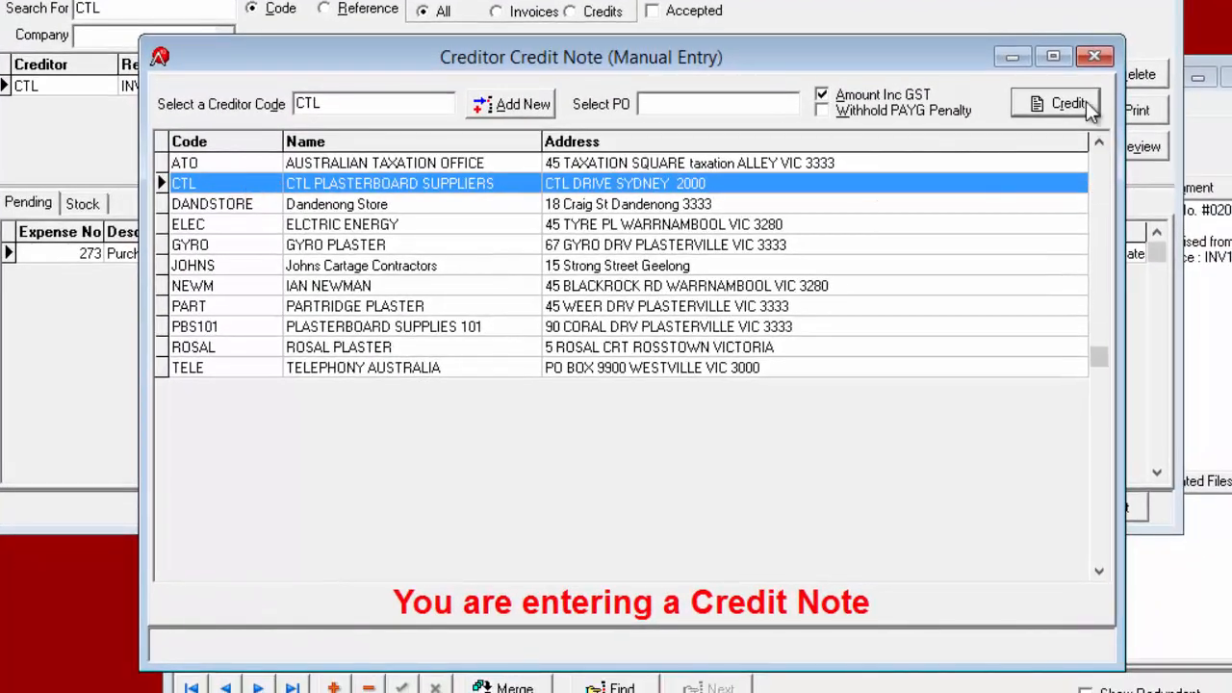
pyautogui.click(1085, 126)
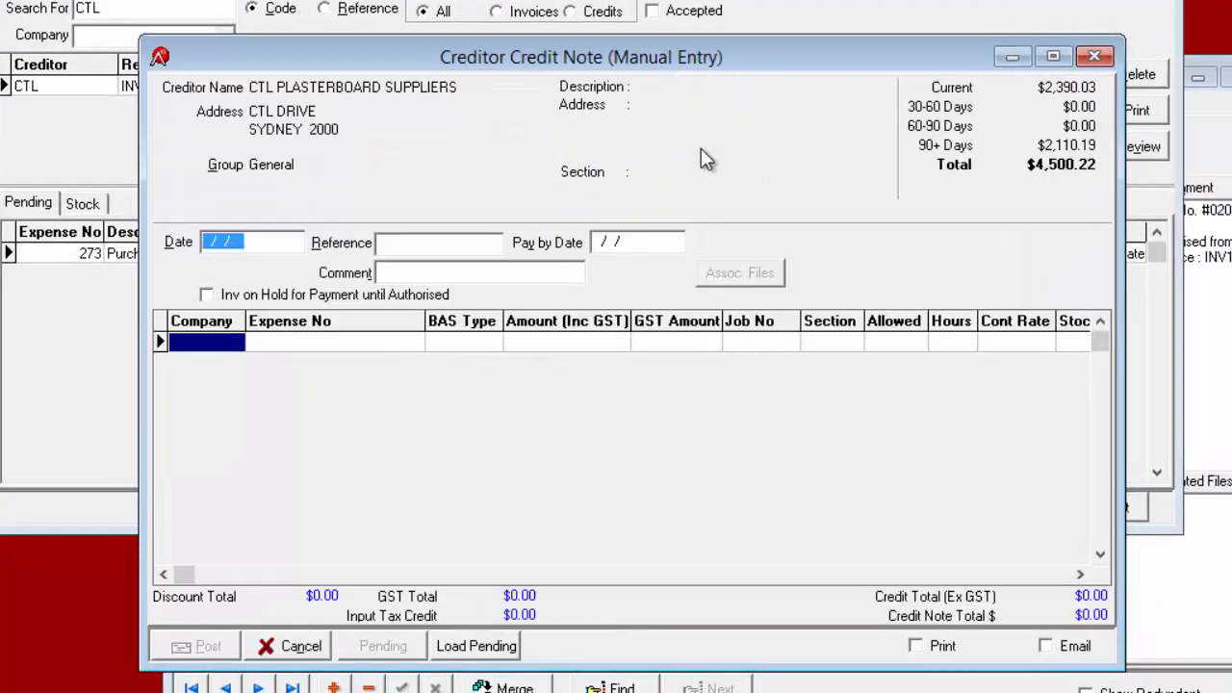
pyautogui.click(471, 650)
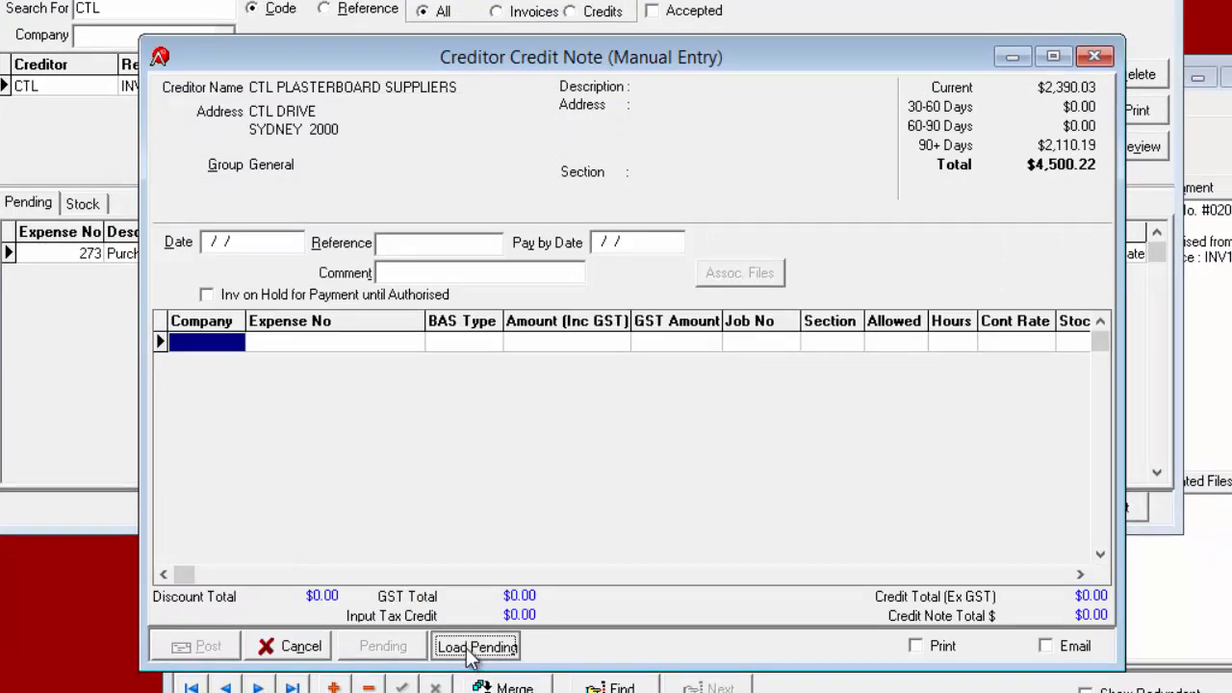
pyautogui.click(548, 303)
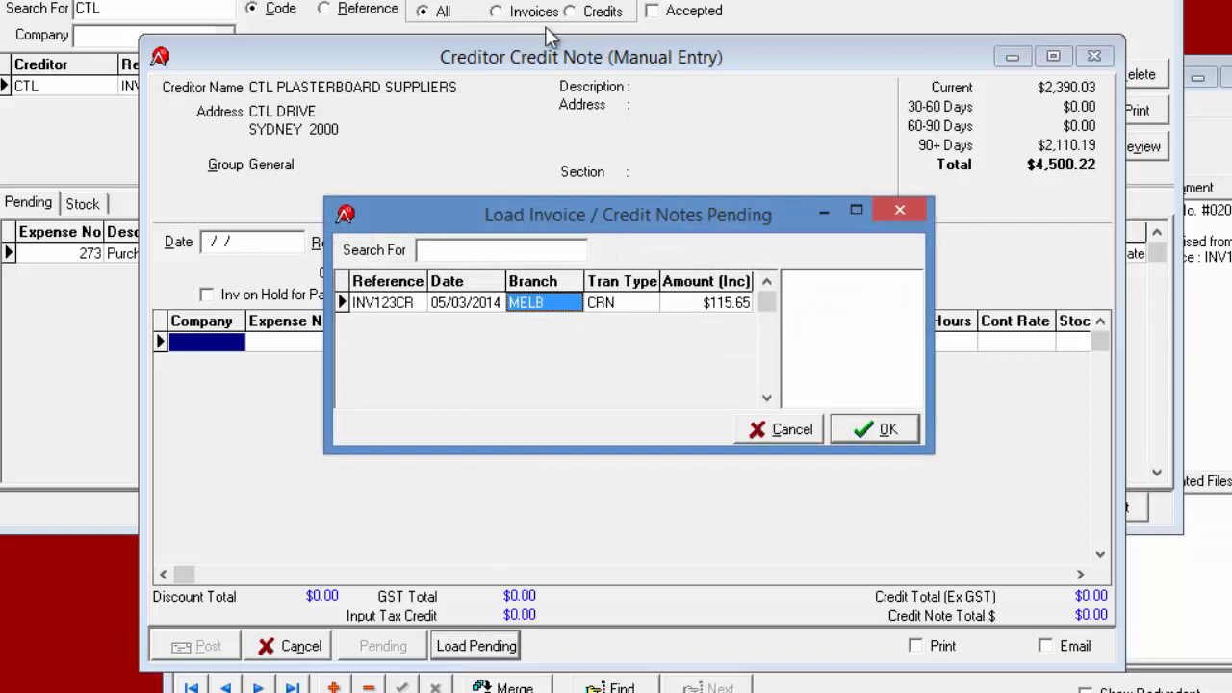
pyautogui.click(884, 431)
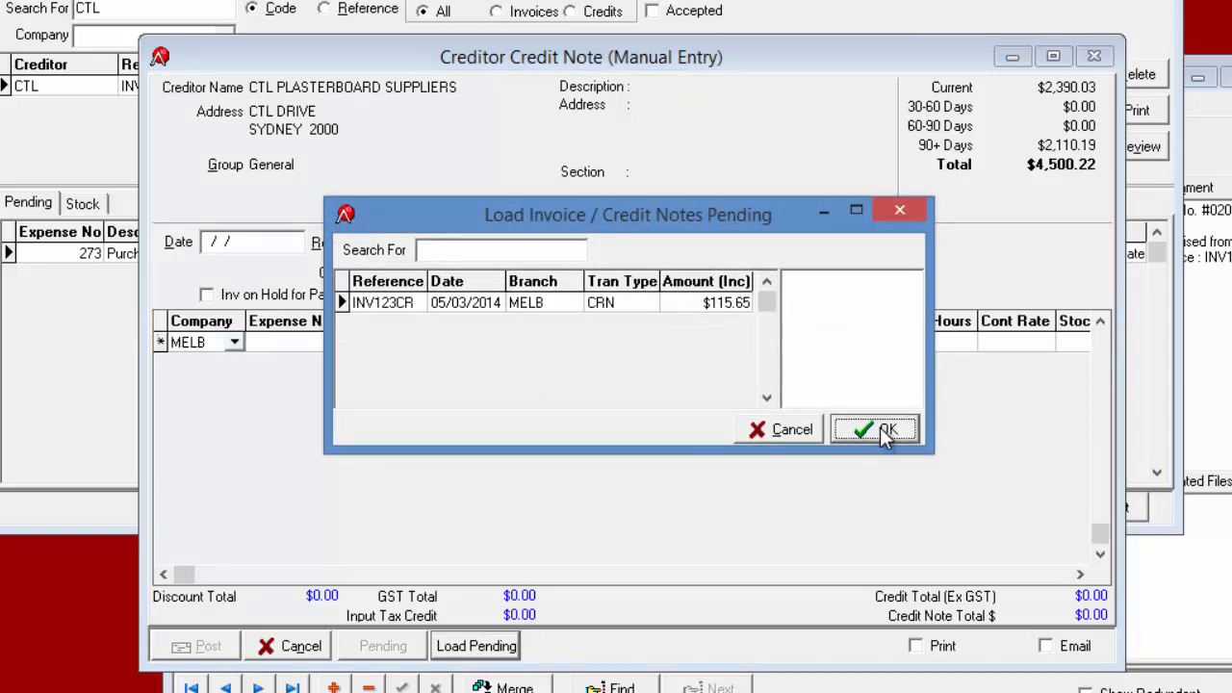